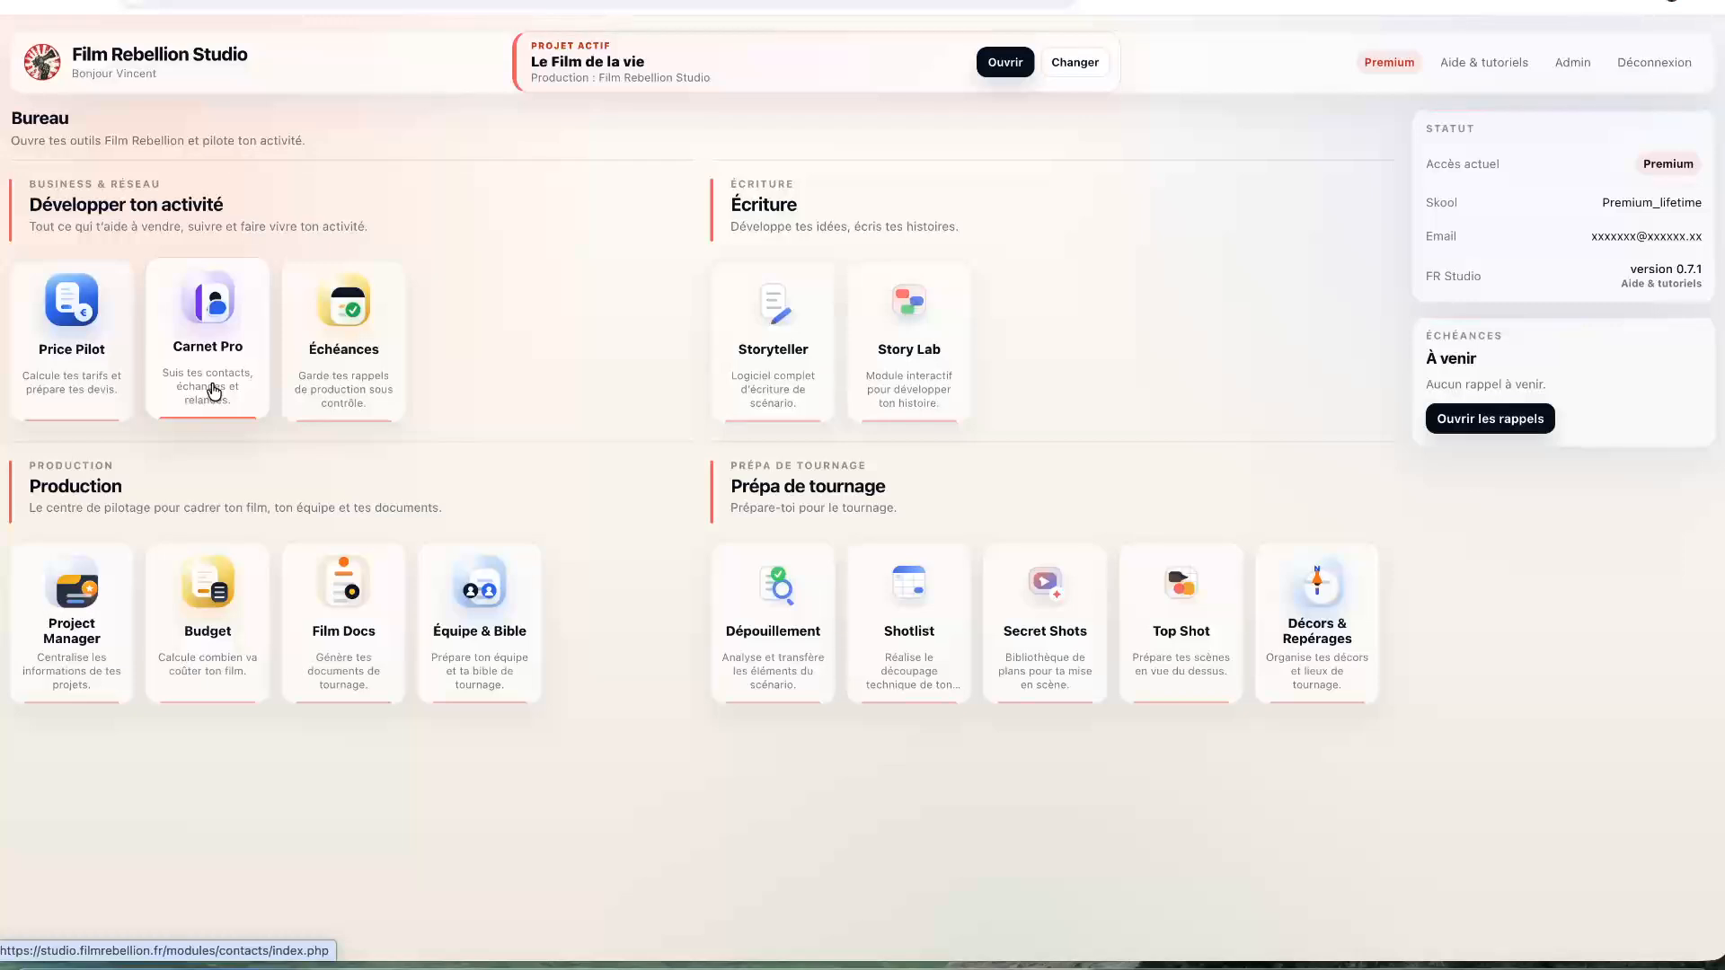
- Open the Carnet Pro contacts module from the Bureau dashboard card
click(213, 392)
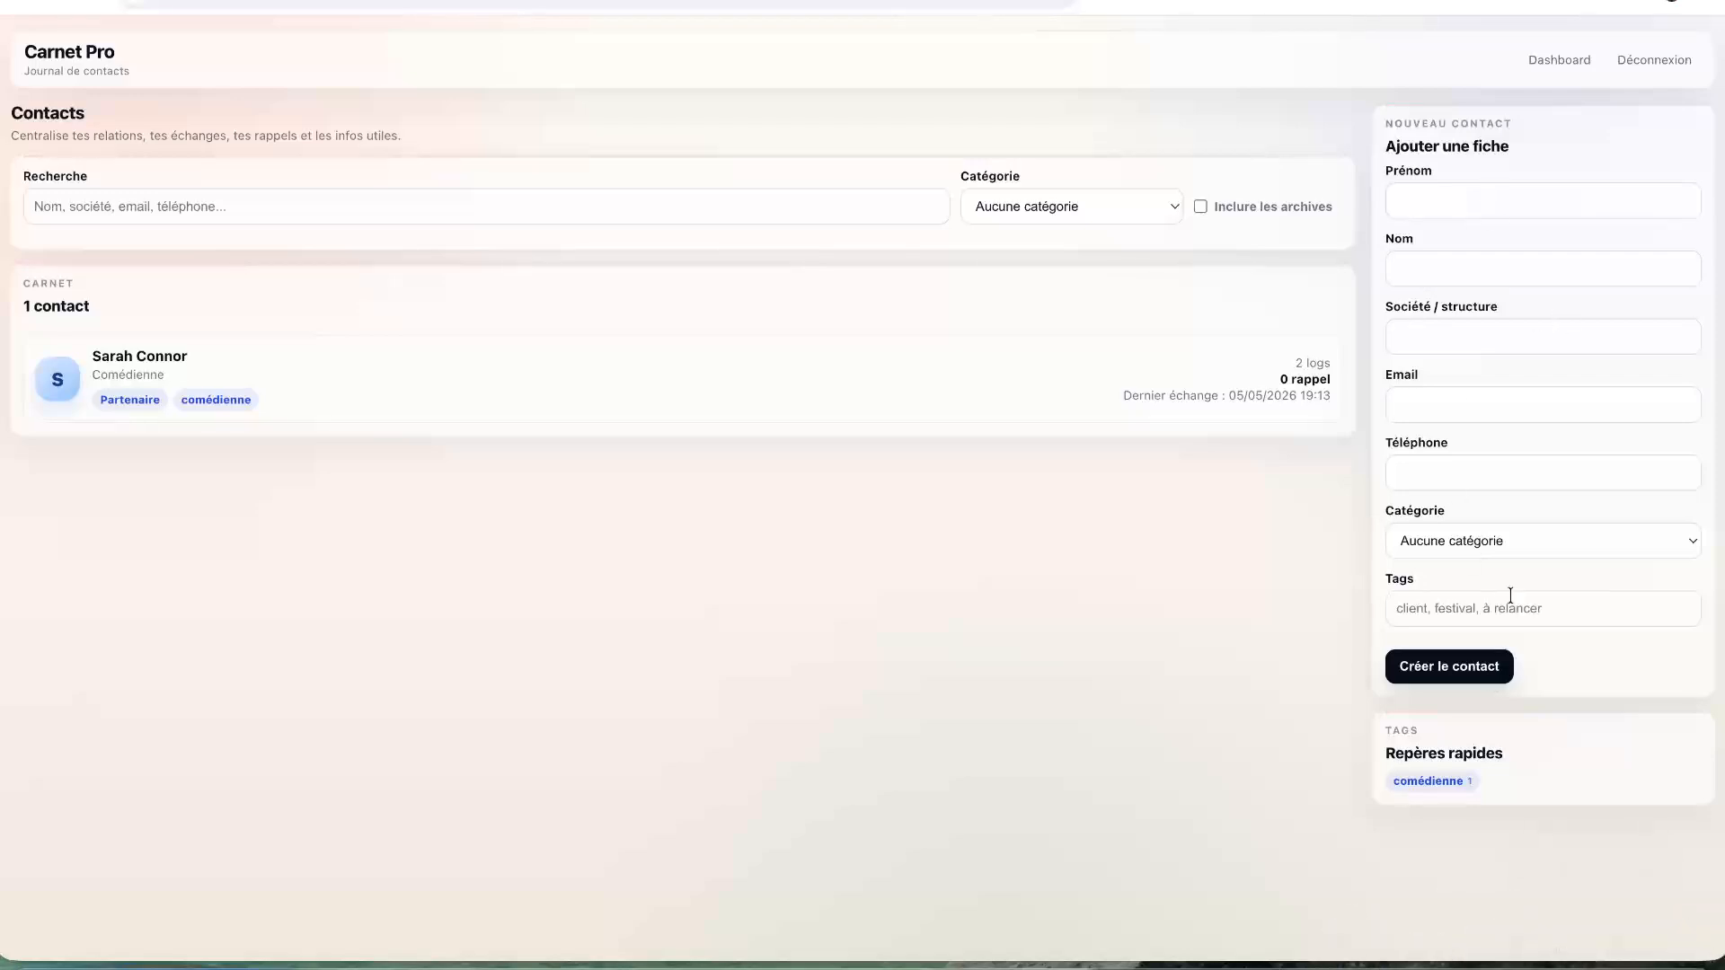
- Enter the director's first and last name, company Amblin, e-mail address and phone number
click(1448, 194)
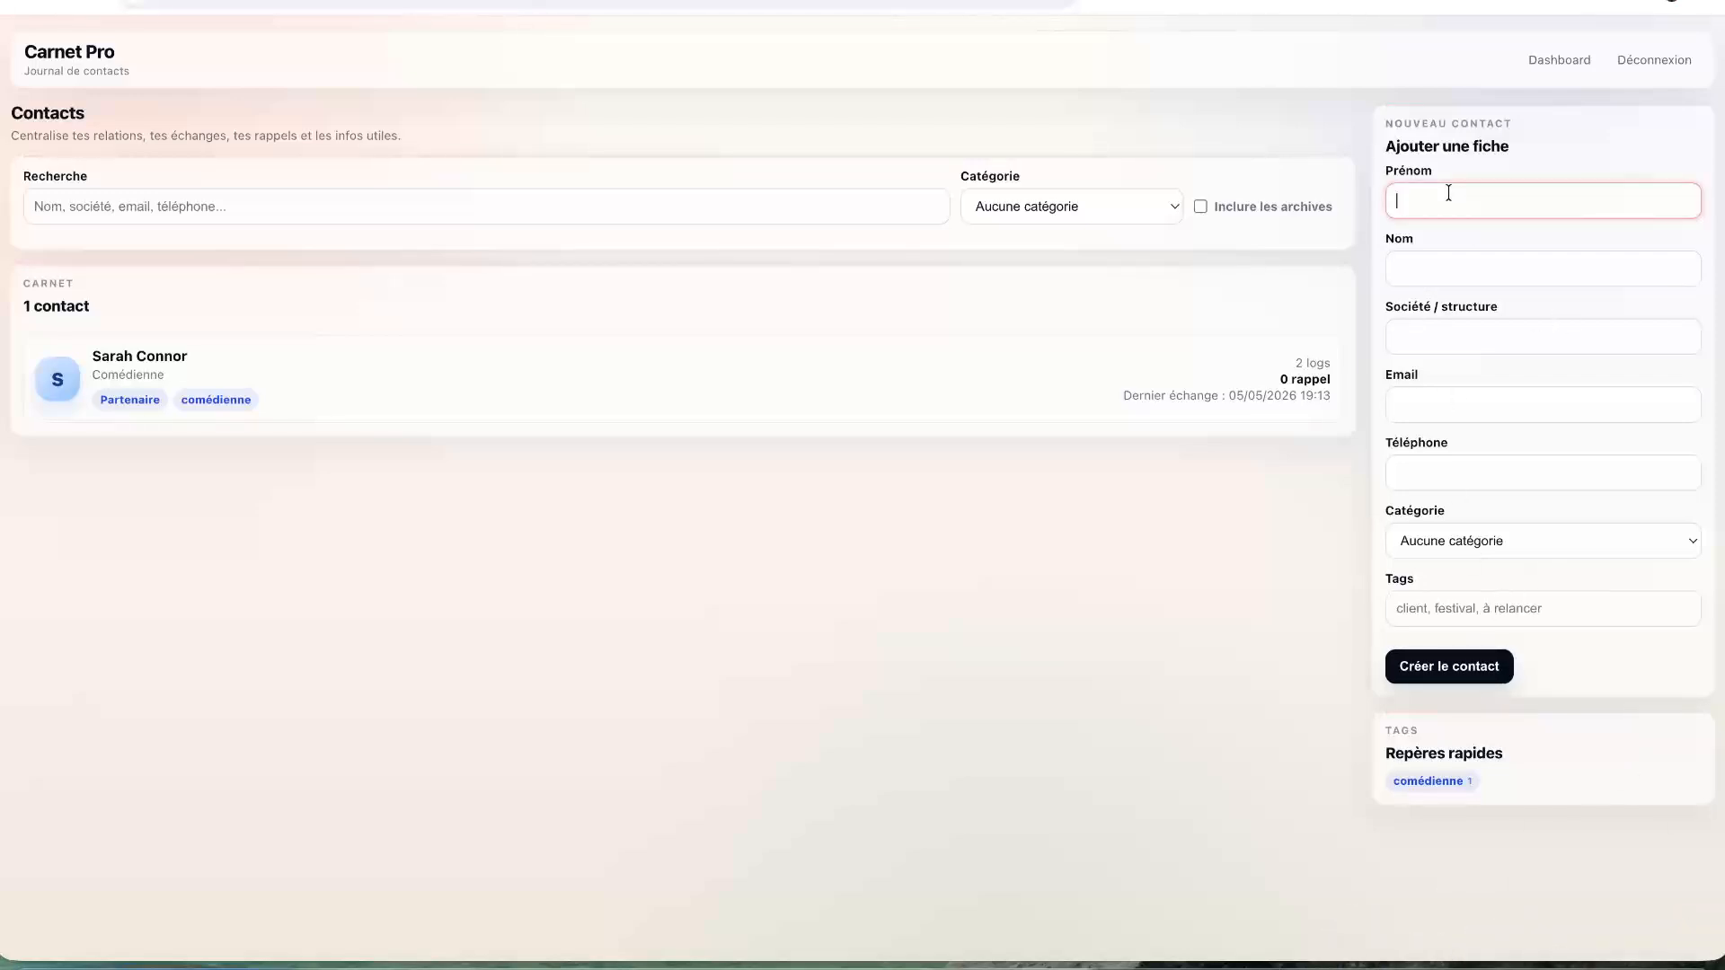
text(Steven)
key(Tab)
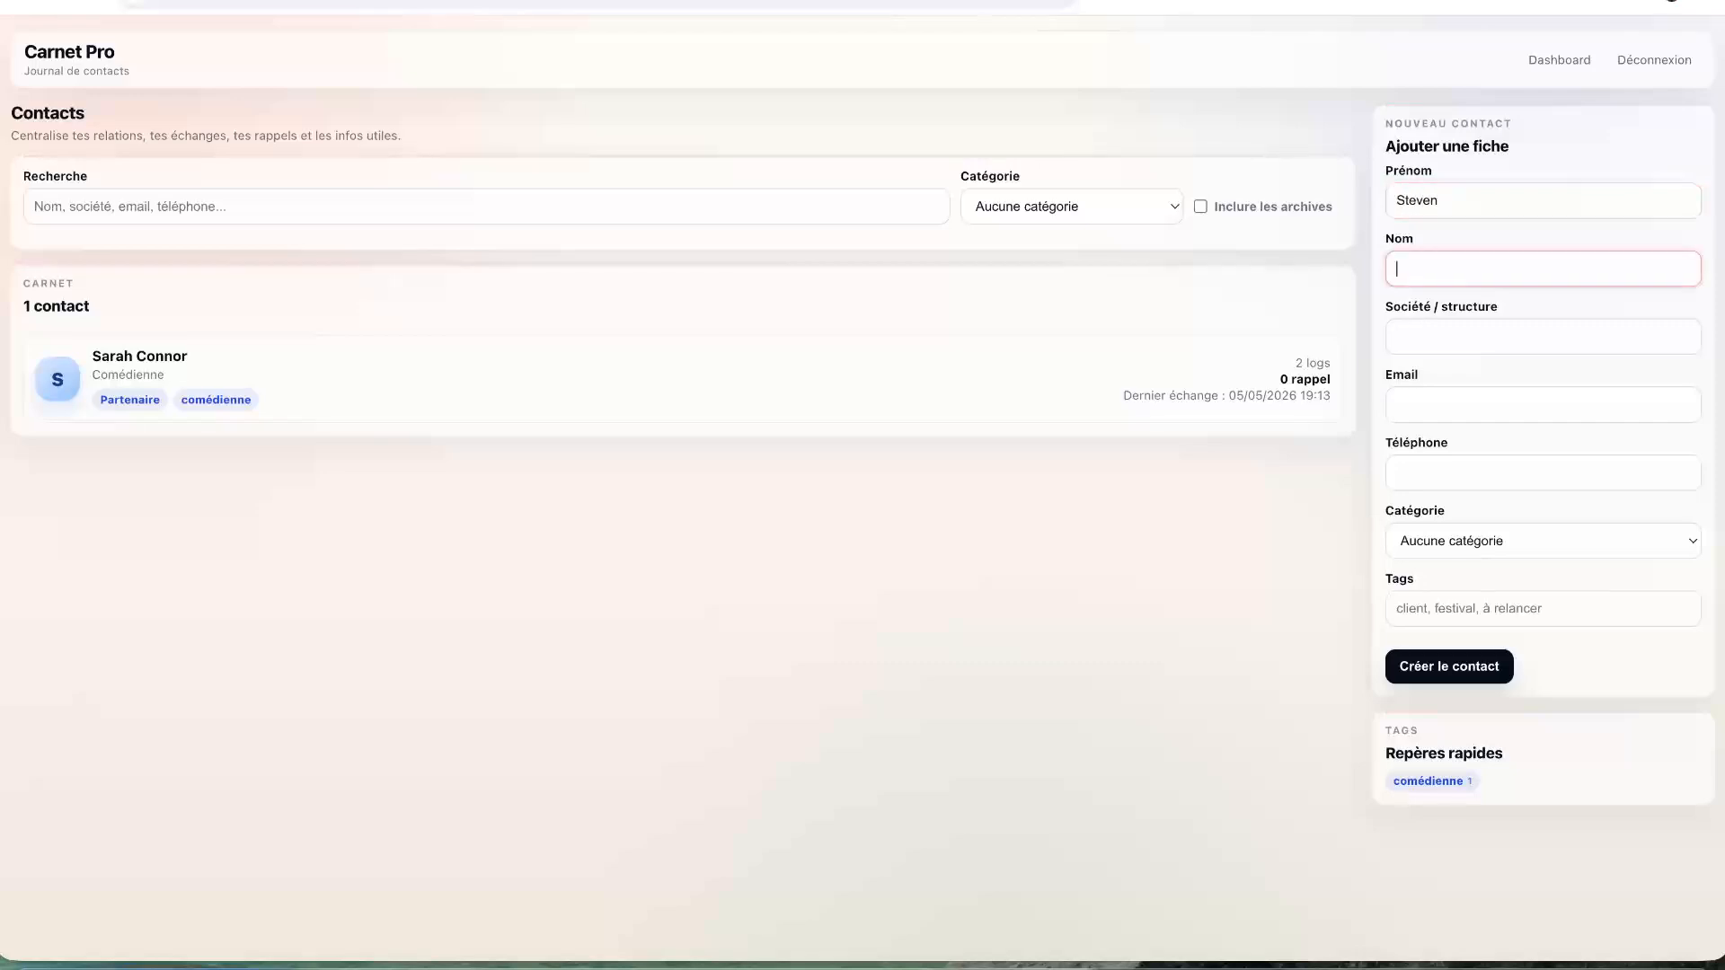
text(Spielberg)
click(1486, 332)
text(Amb)
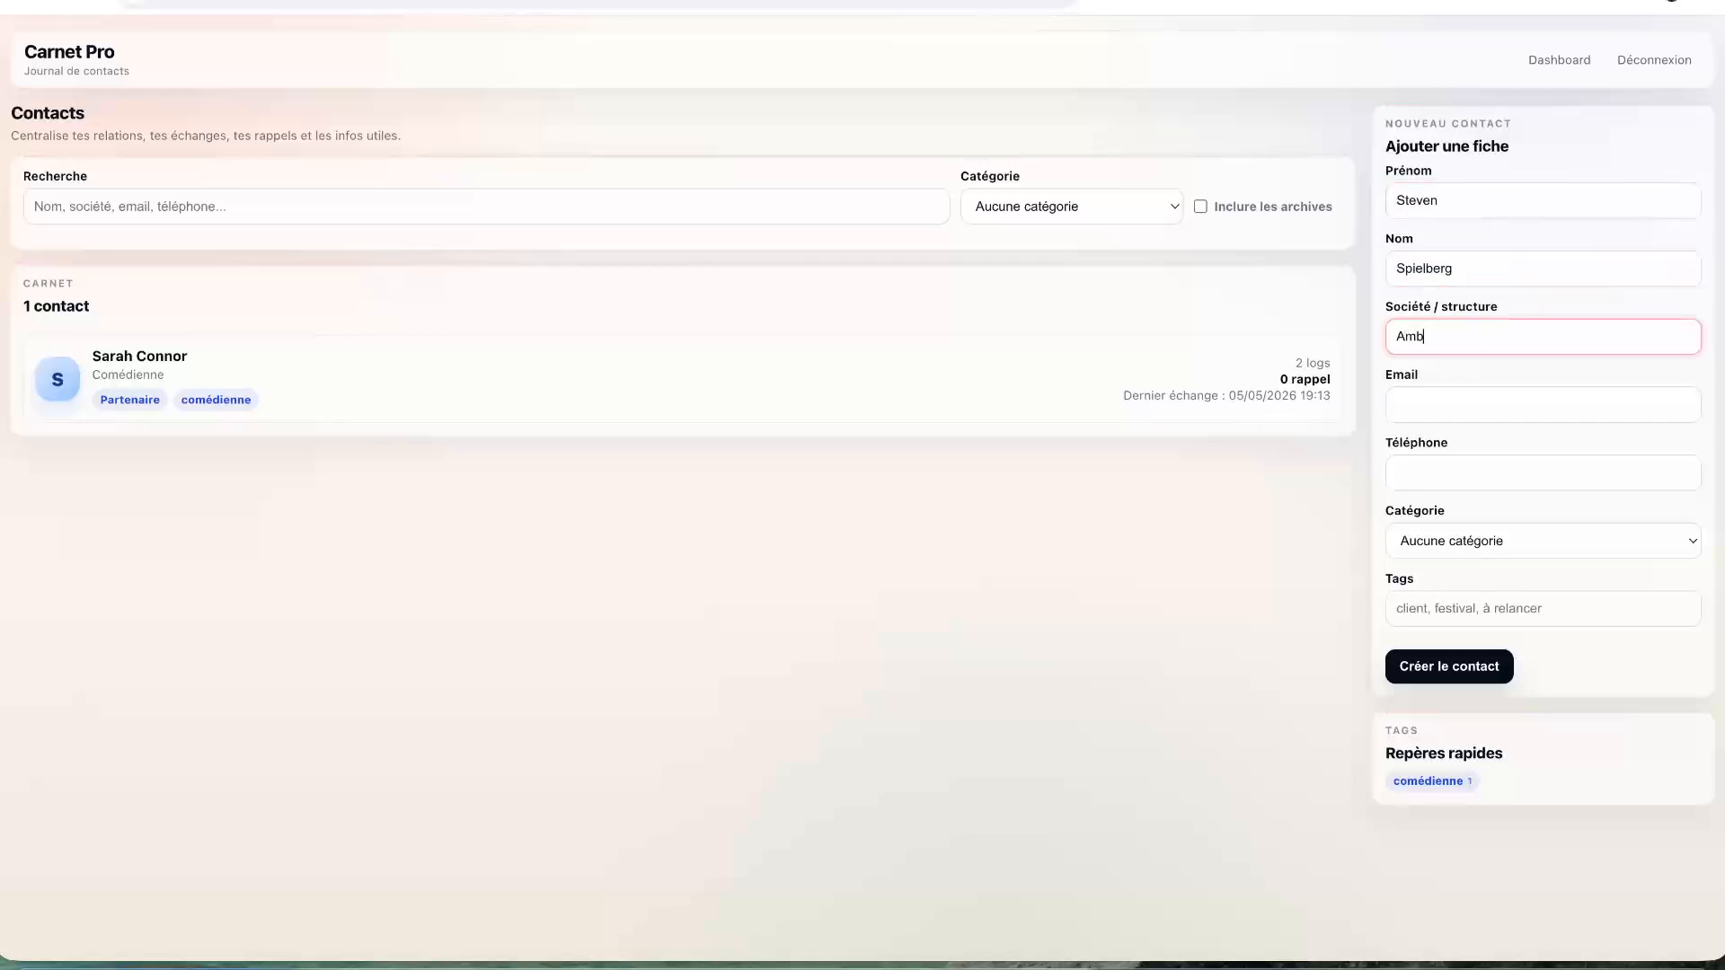
text(iln)
key(BackSpace)
key(BackSpace)
key(BackSpace)
text(lin)
click(1548, 444)
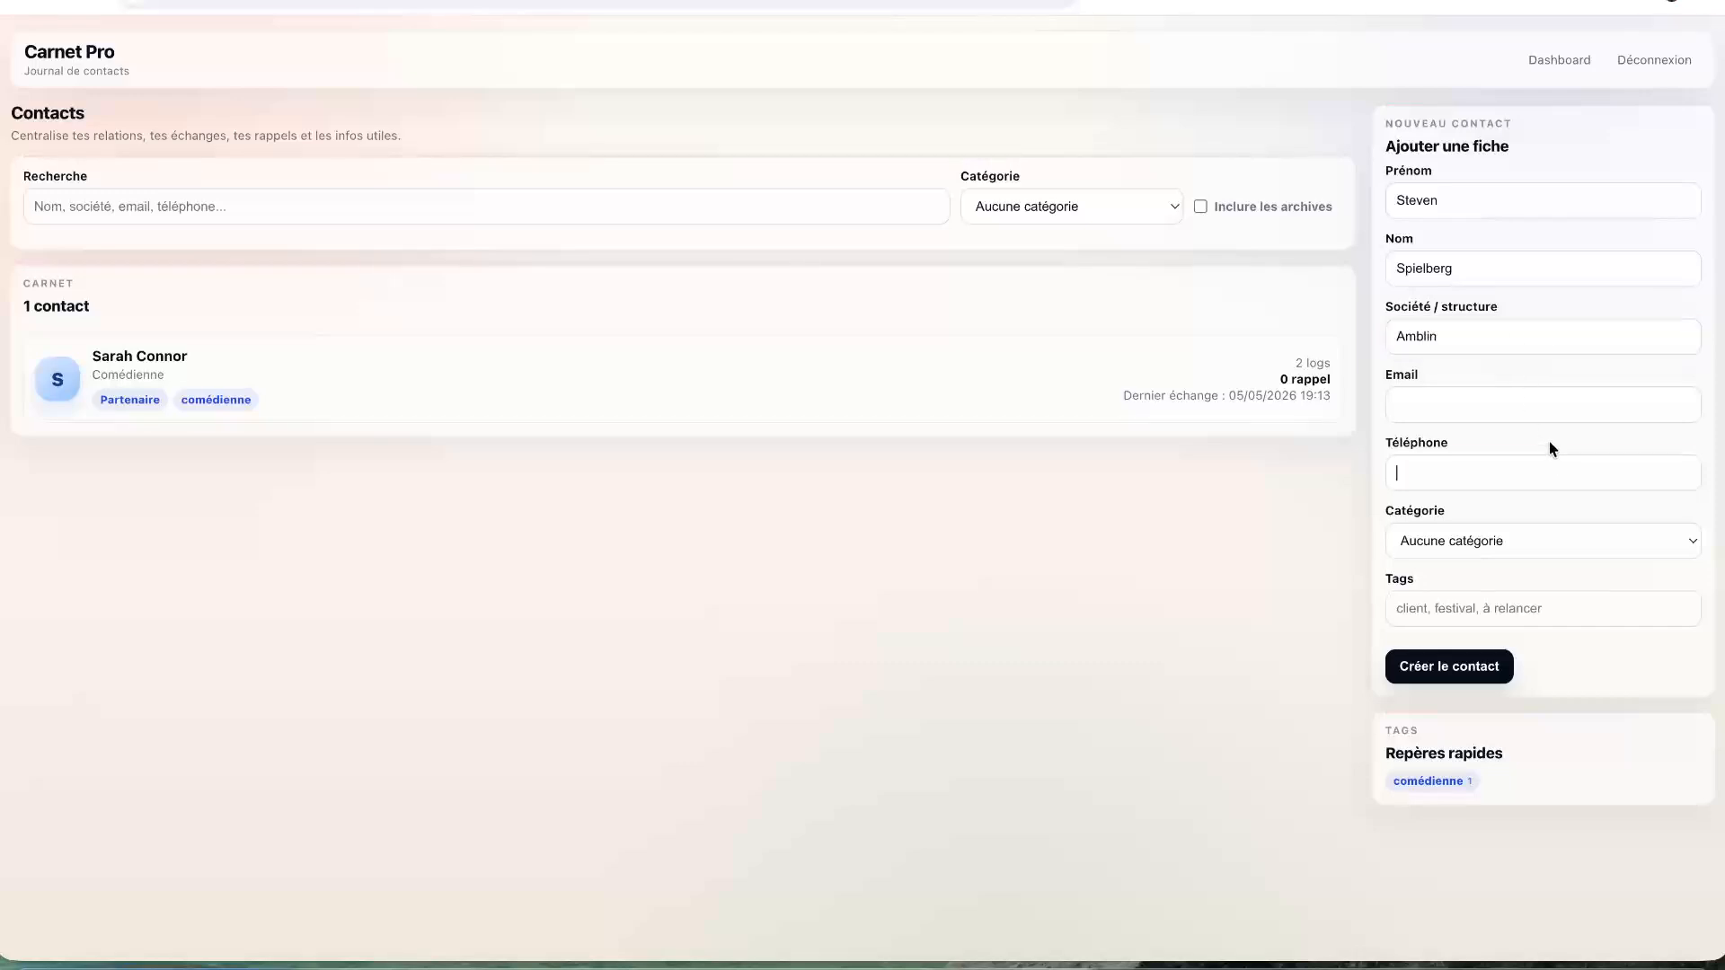
click(1544, 419)
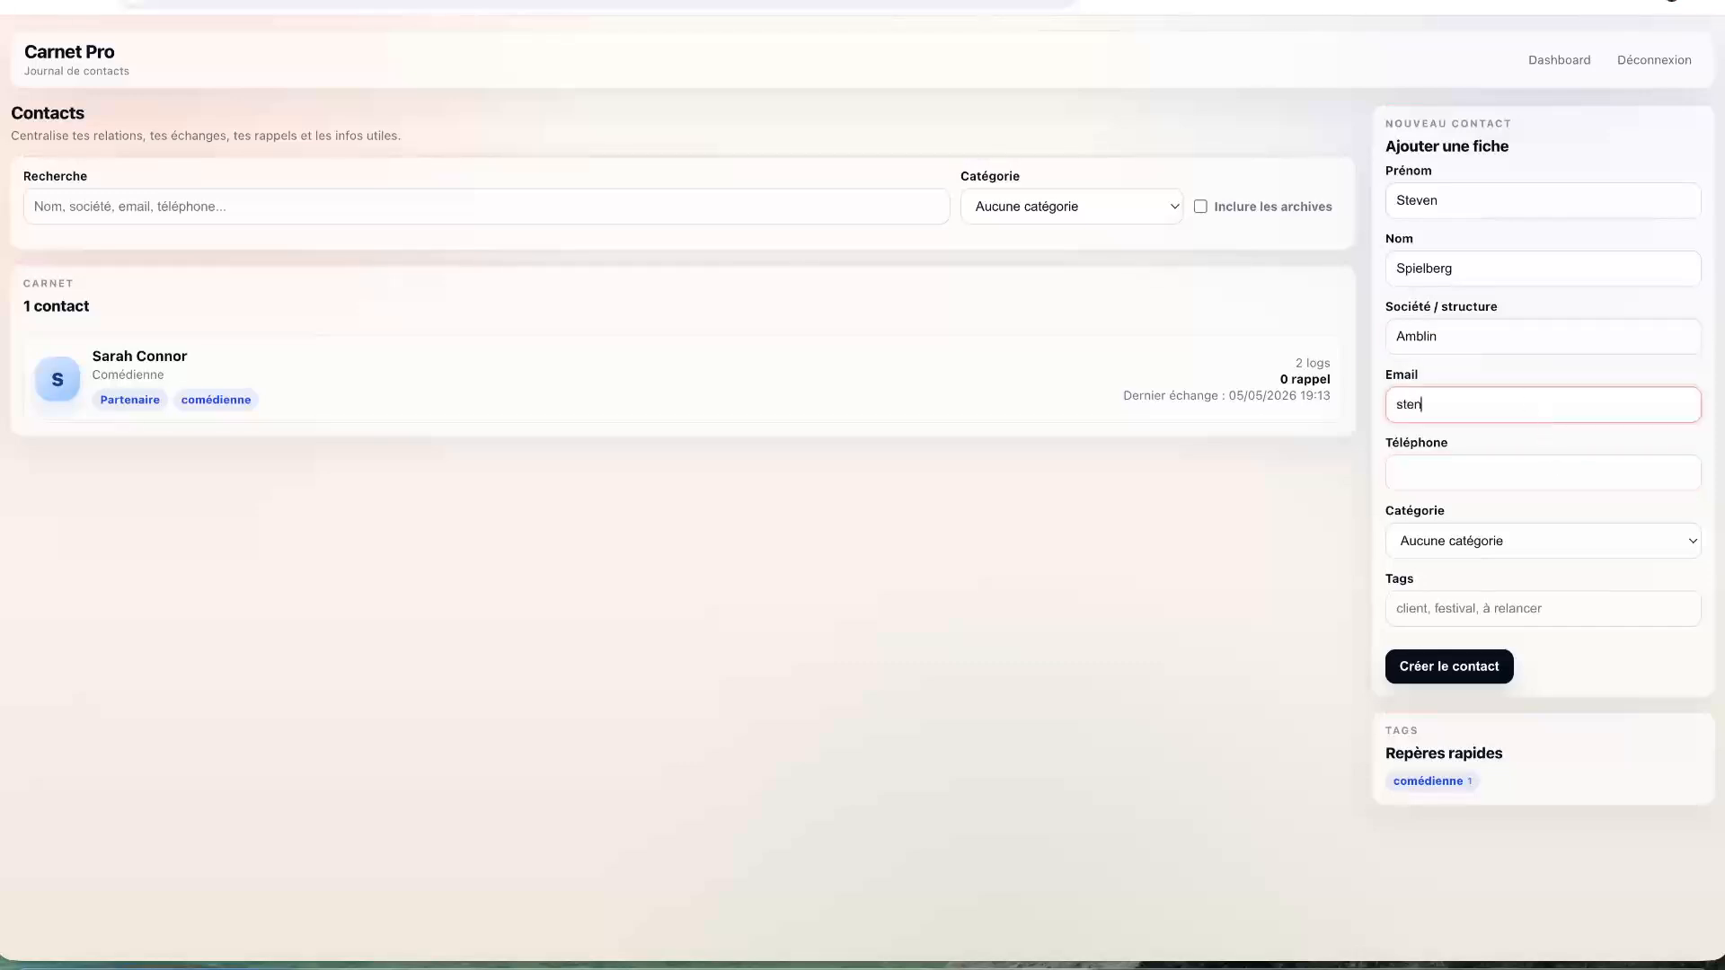
click(1630, 451)
click(1619, 469)
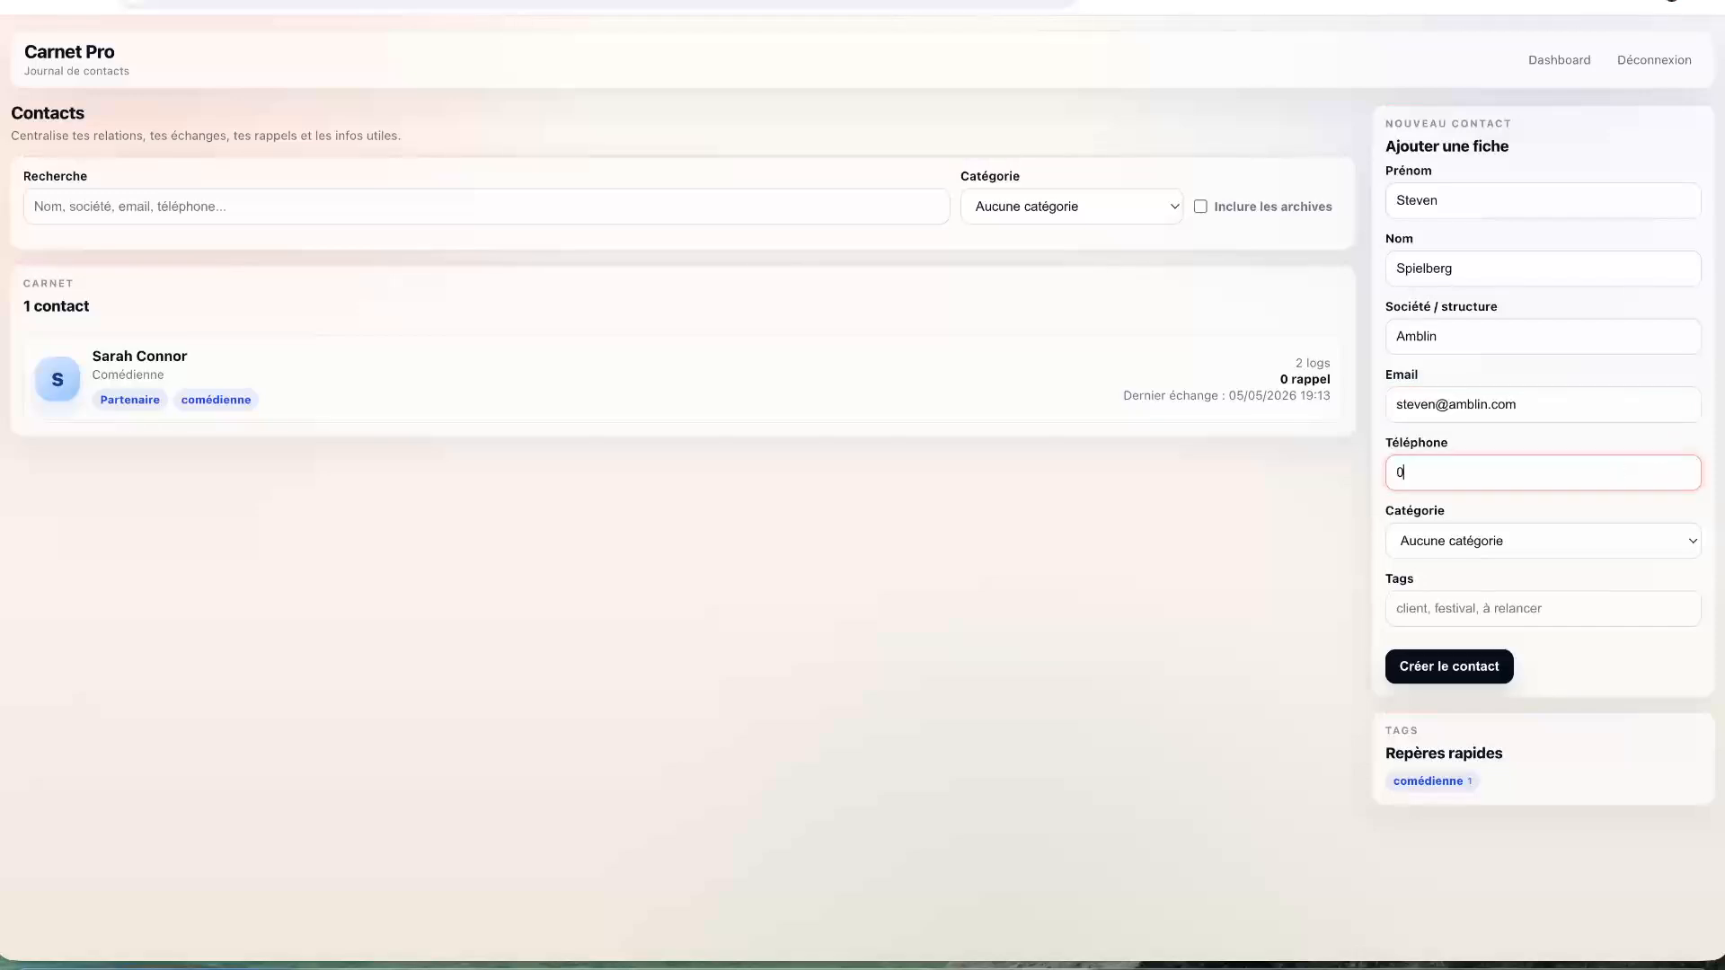
text(+1234567890)
- Set the category to Collaborateur and the tags to Réalisateur, Festival
click(1572, 541)
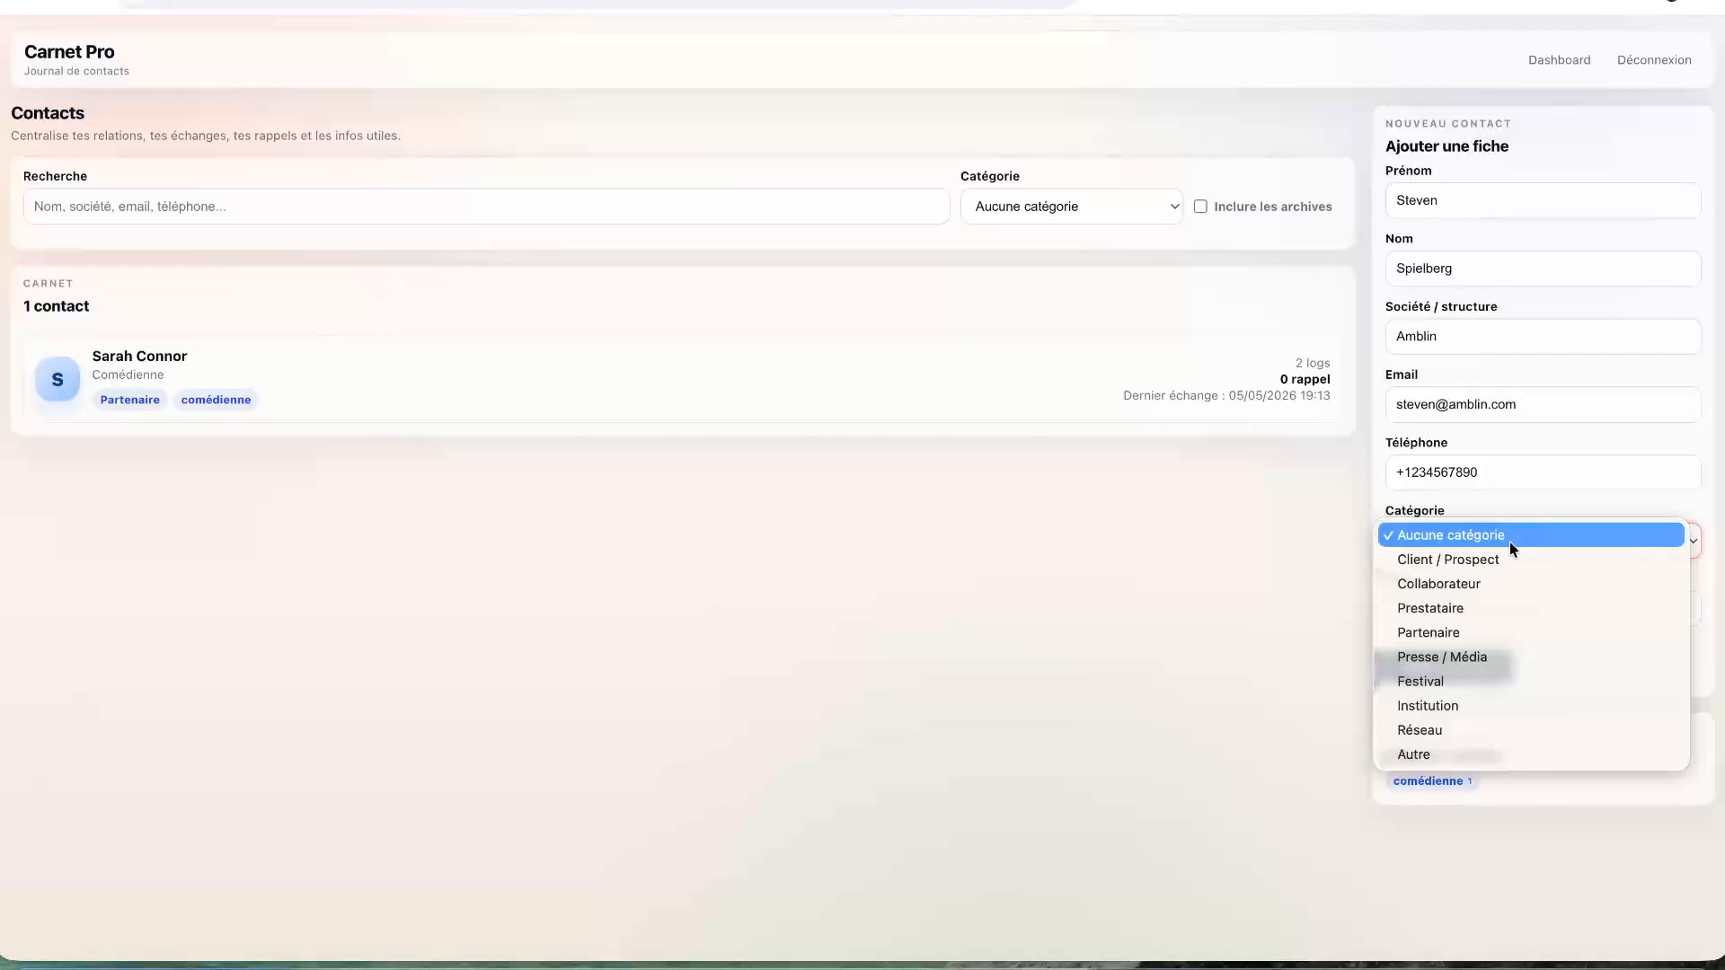
click(1457, 585)
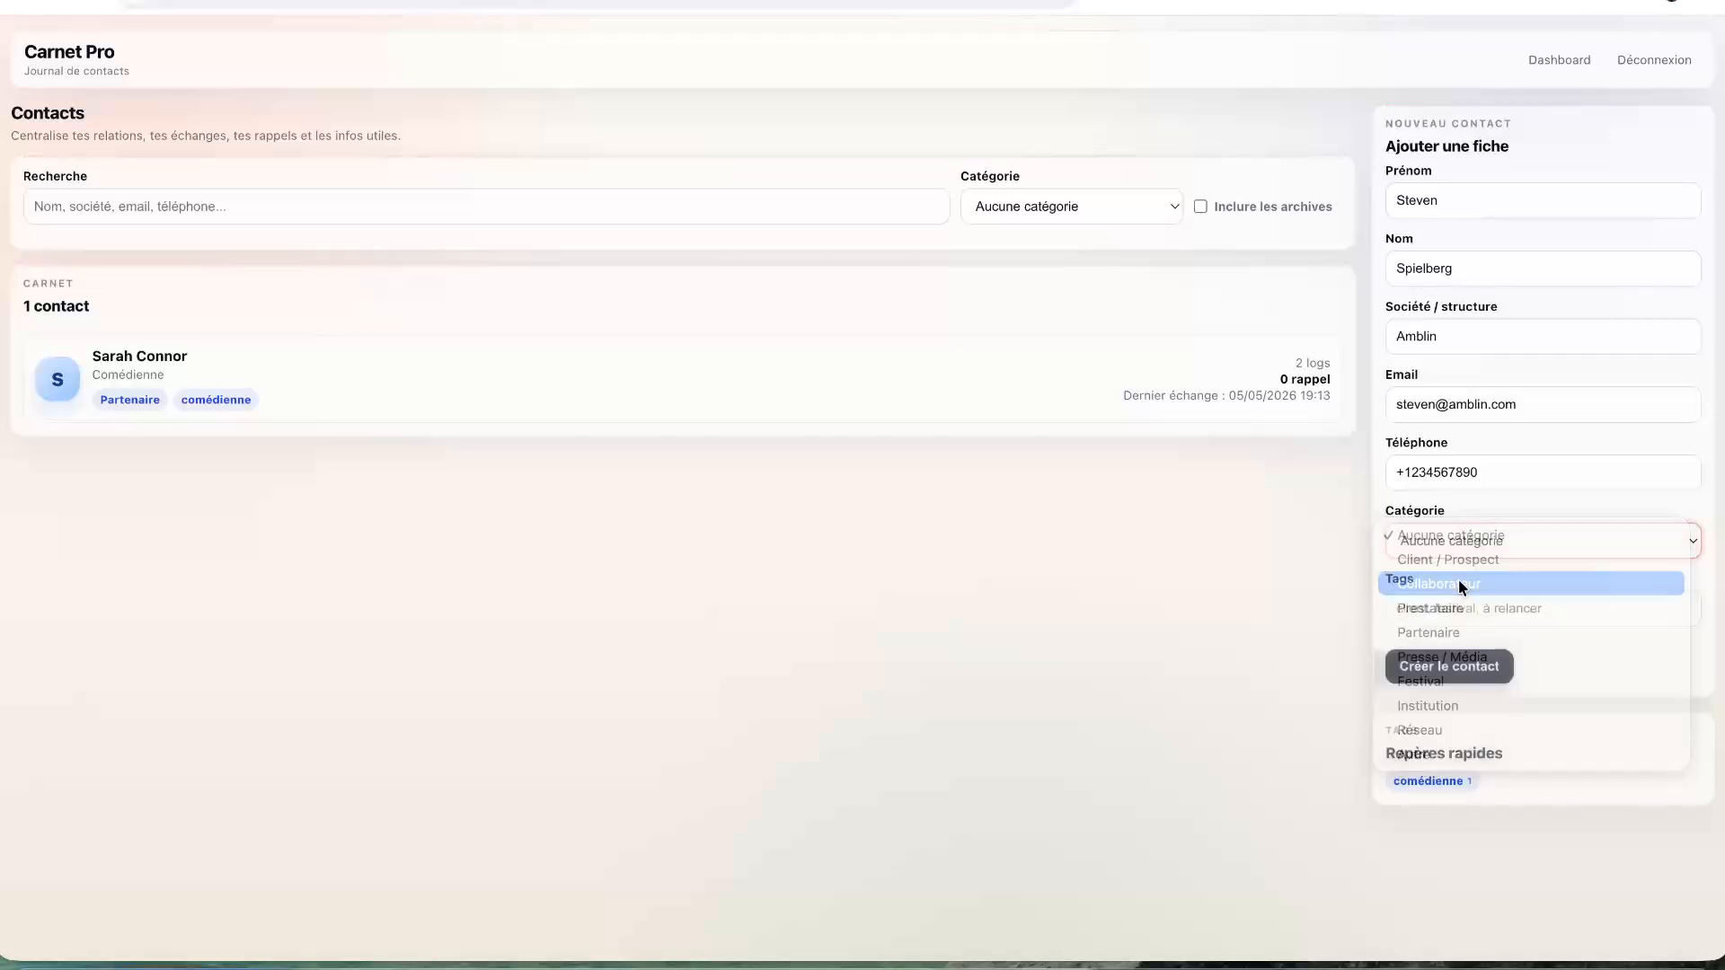
click(1466, 608)
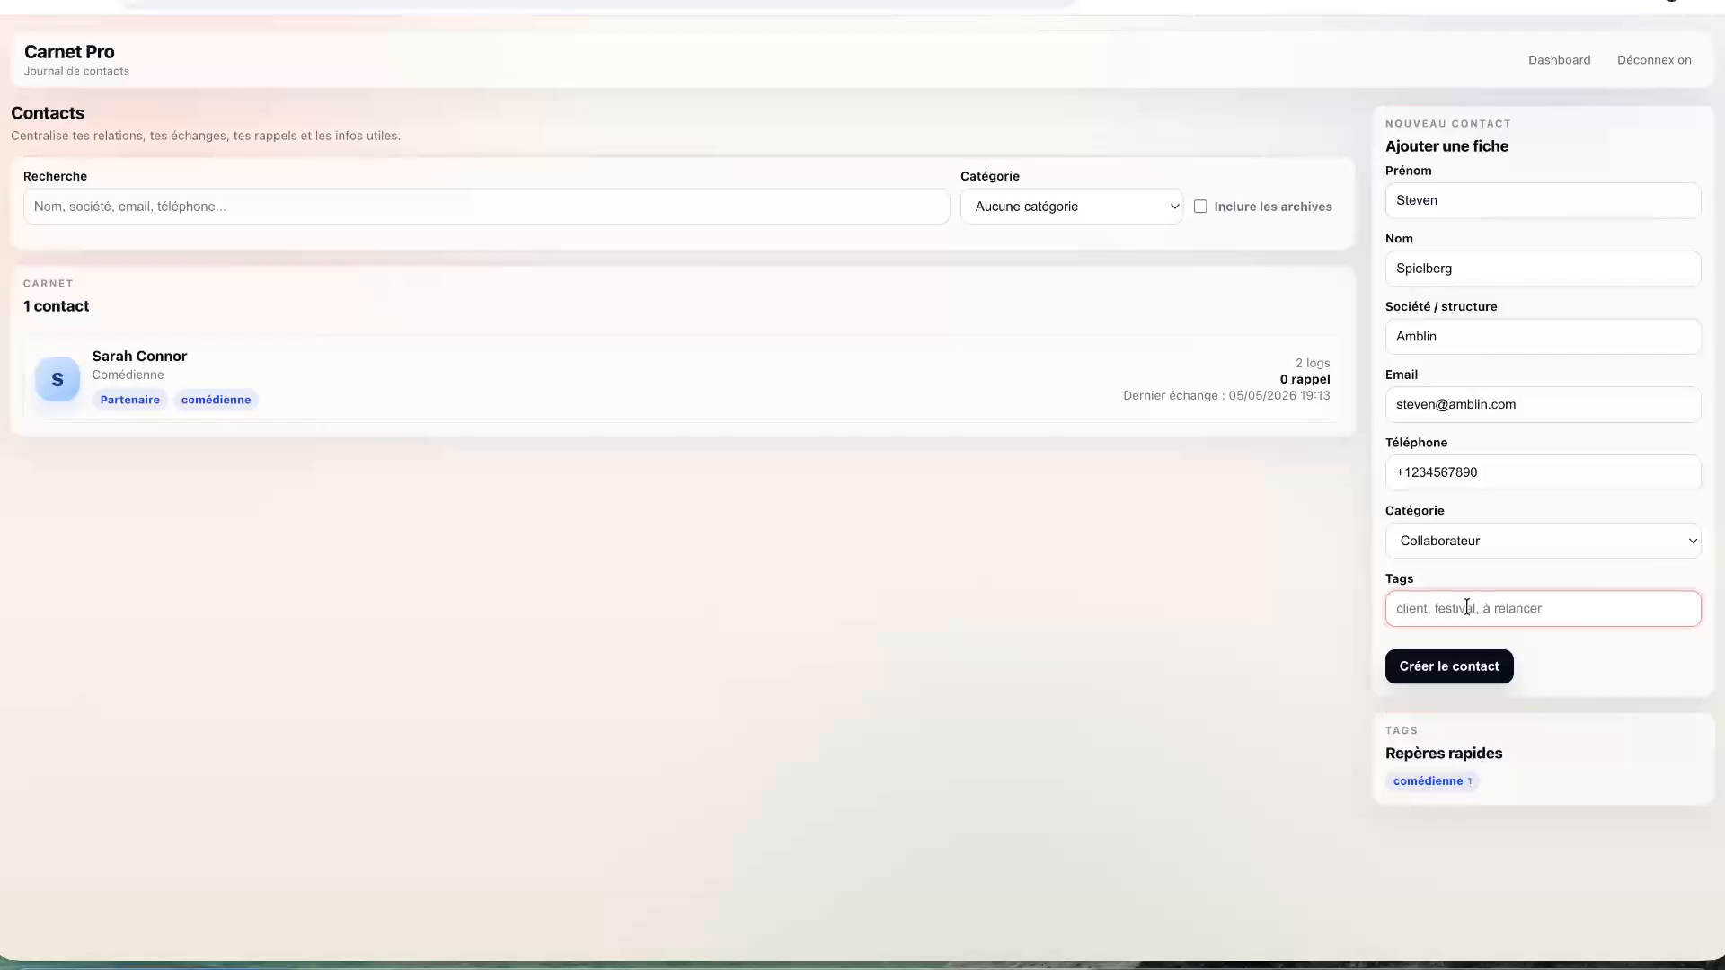
text(Réakisat)
key(BackSpace)
key(BackSpace)
key(BackSpace)
key(BackSpace)
key(BackSpace)
key(BackSpace)
text(alisateur, Festival)
- Create the contact from the filled form and scroll to its Fiche section
click(1469, 672)
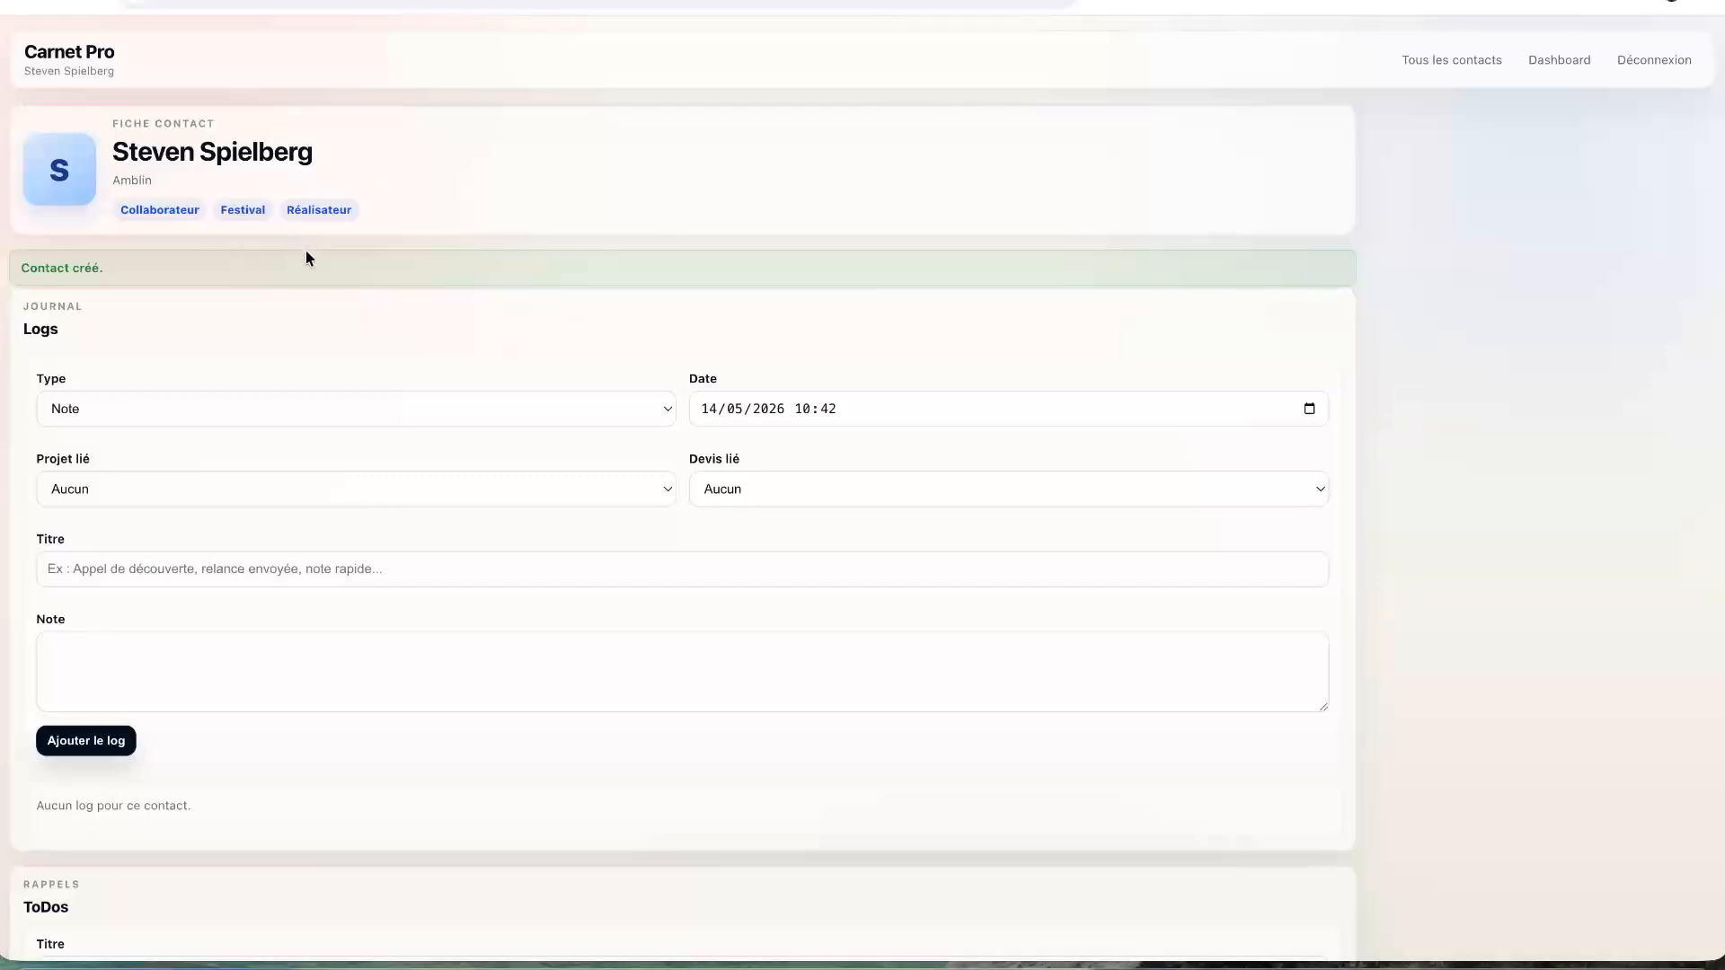
scroll(306, 250, down, 3)
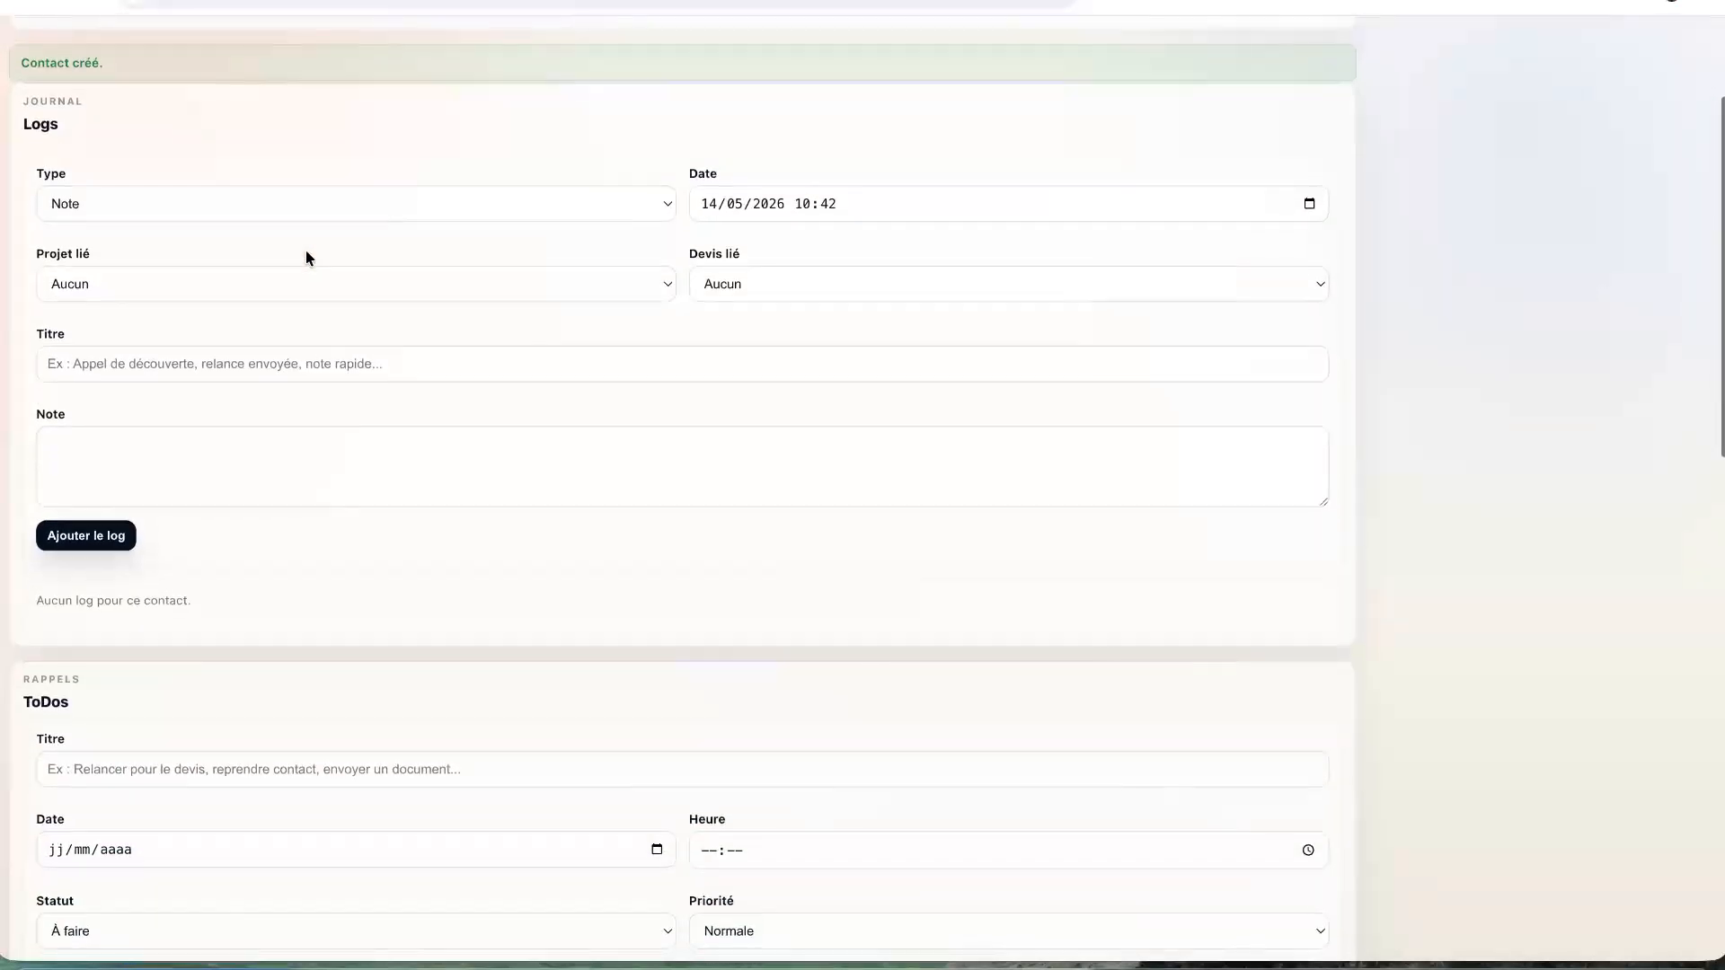
scroll(305, 257, down, 20)
scroll(305, 258, up, 10)
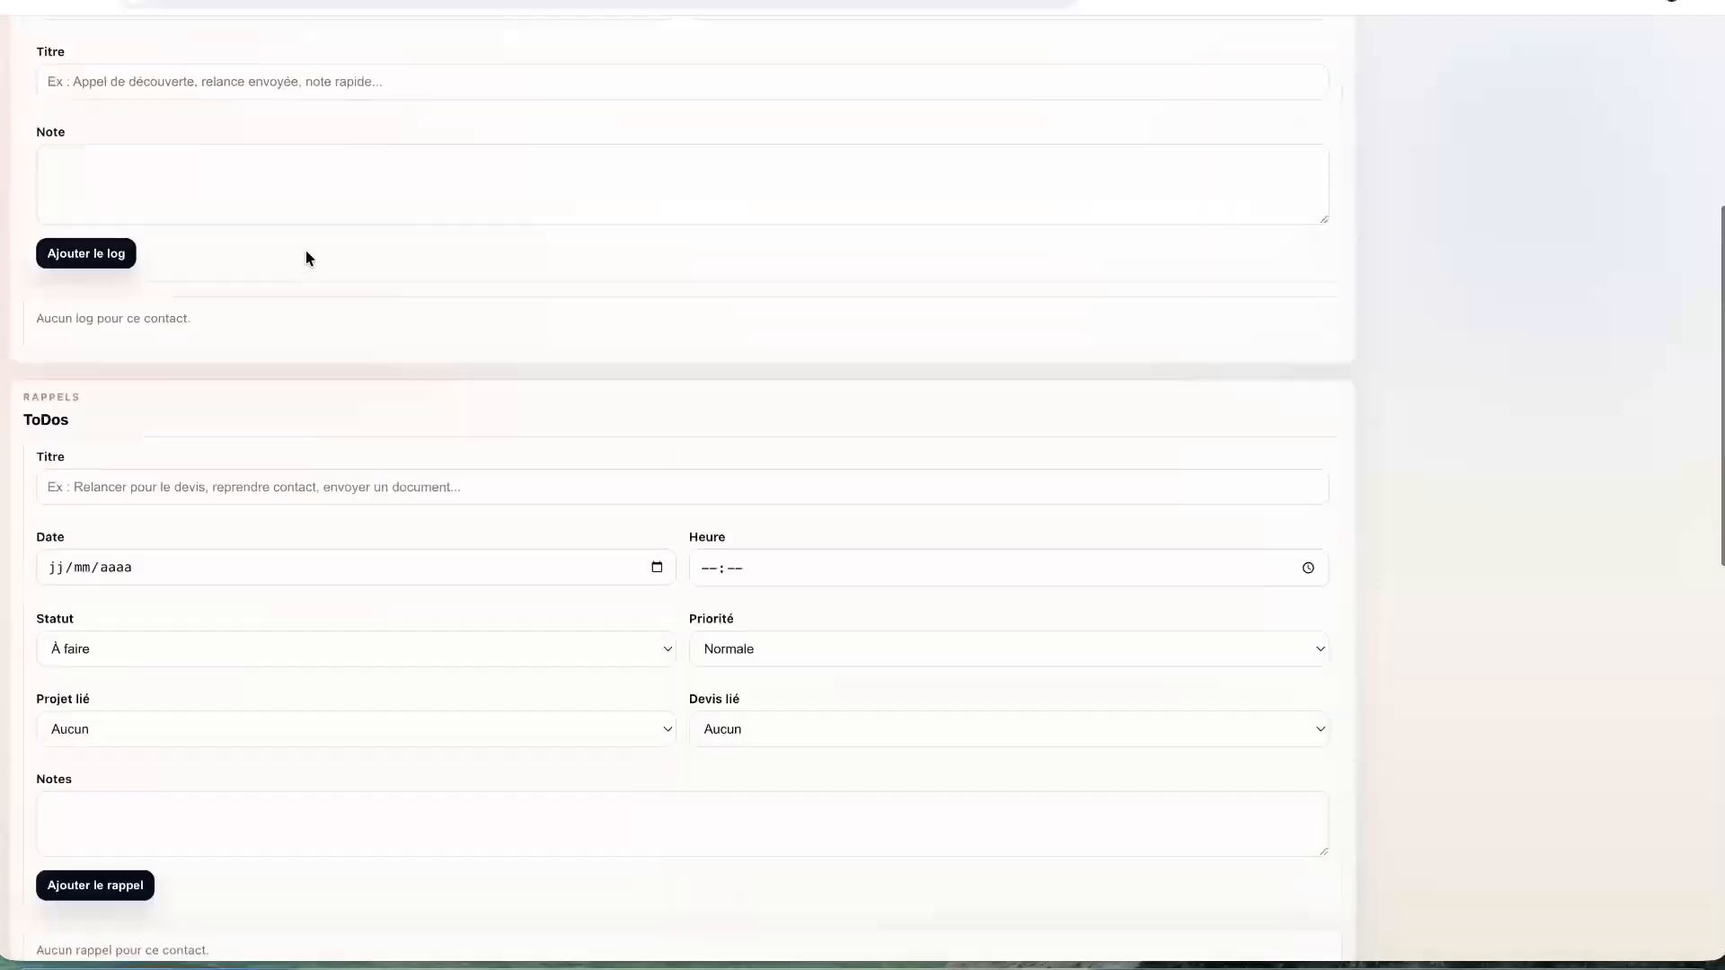
scroll(305, 258, down, 9)
scroll(306, 252, down, 2)
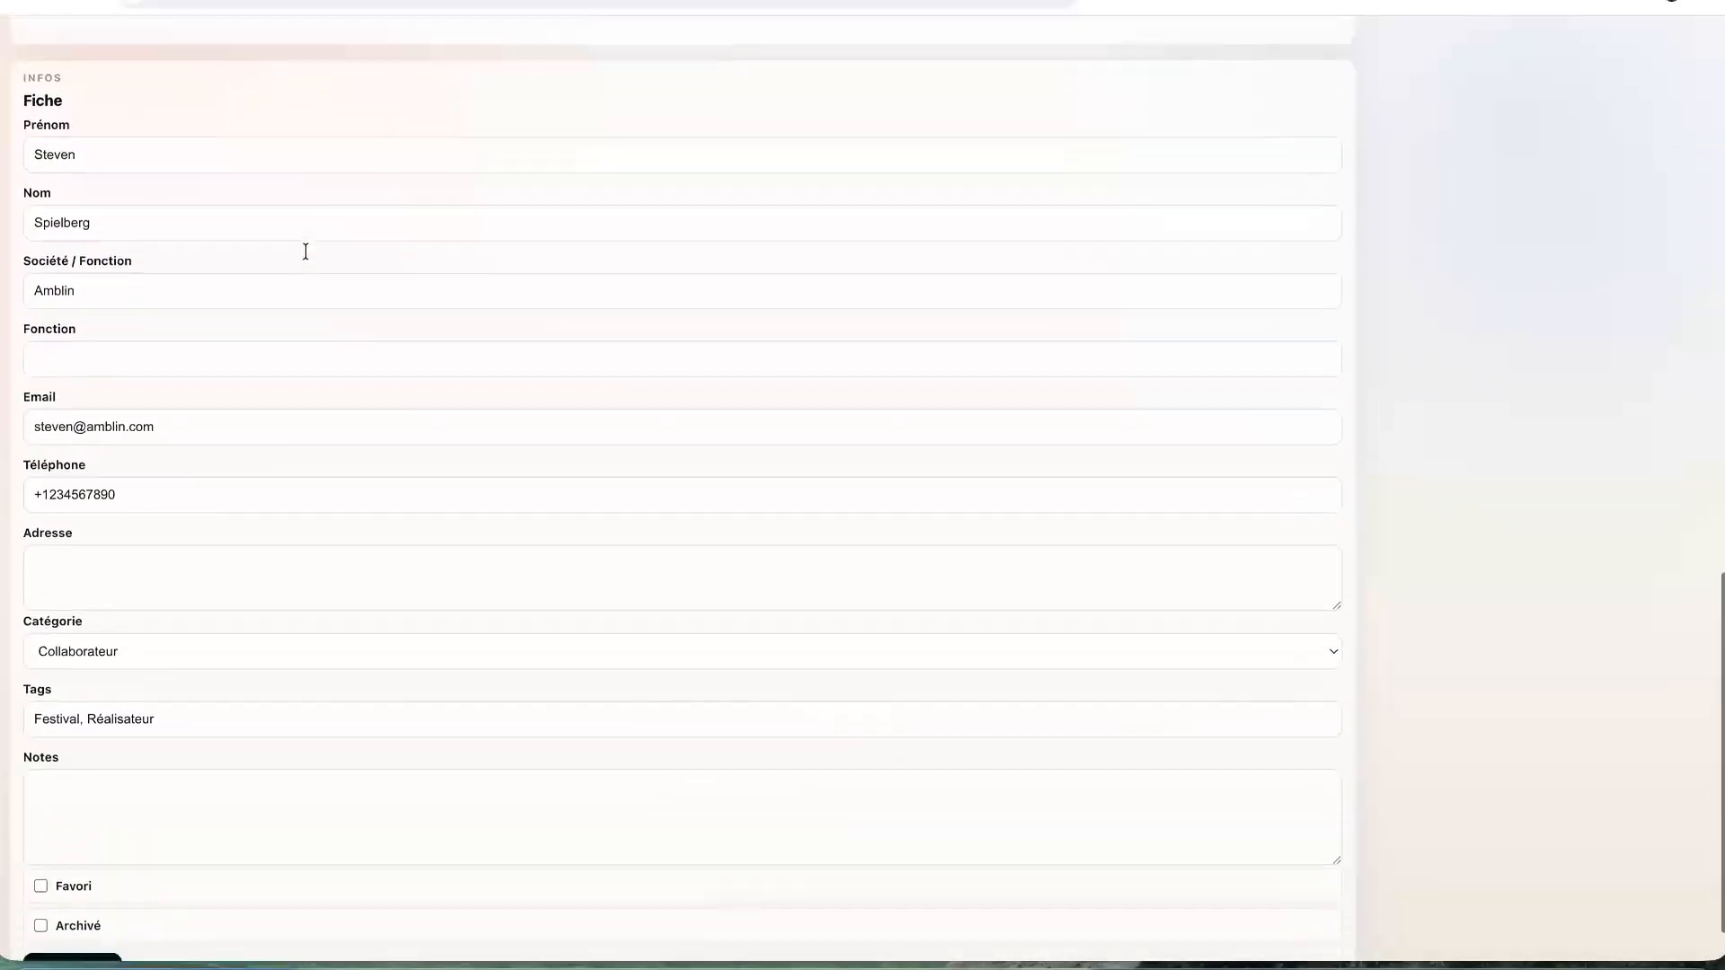
- Set the contact's Fonction to Réalisateur and save the sheet
click(103, 331)
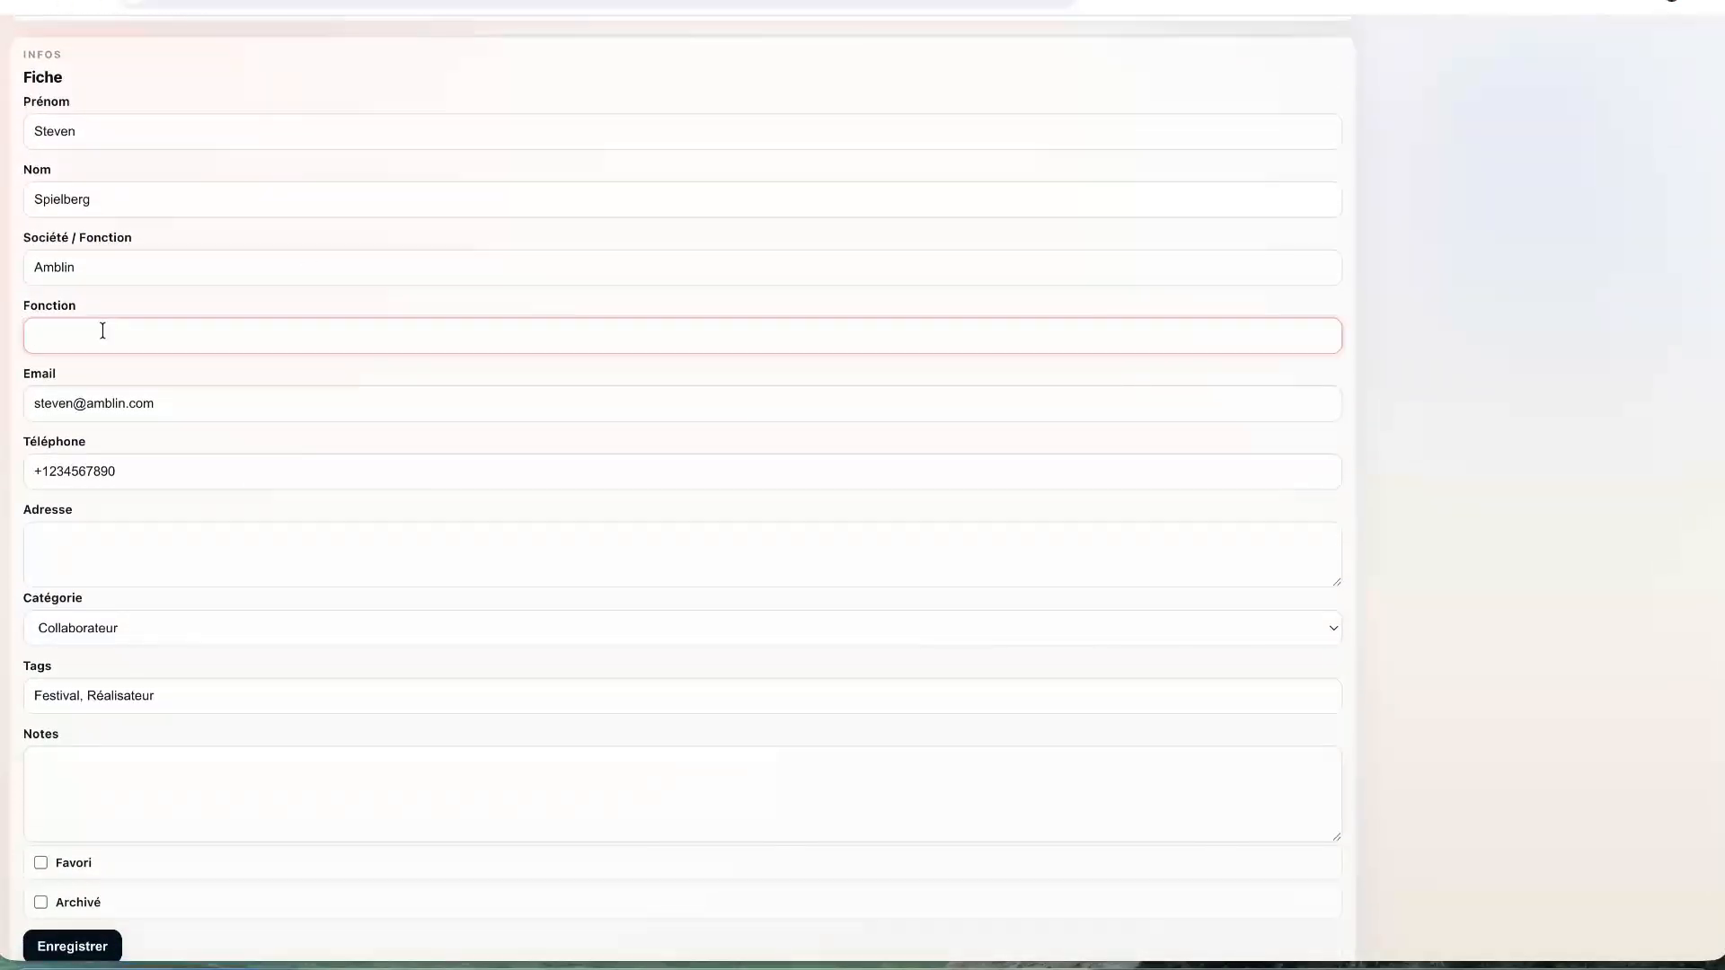
text(Réalisateur)
click(200, 569)
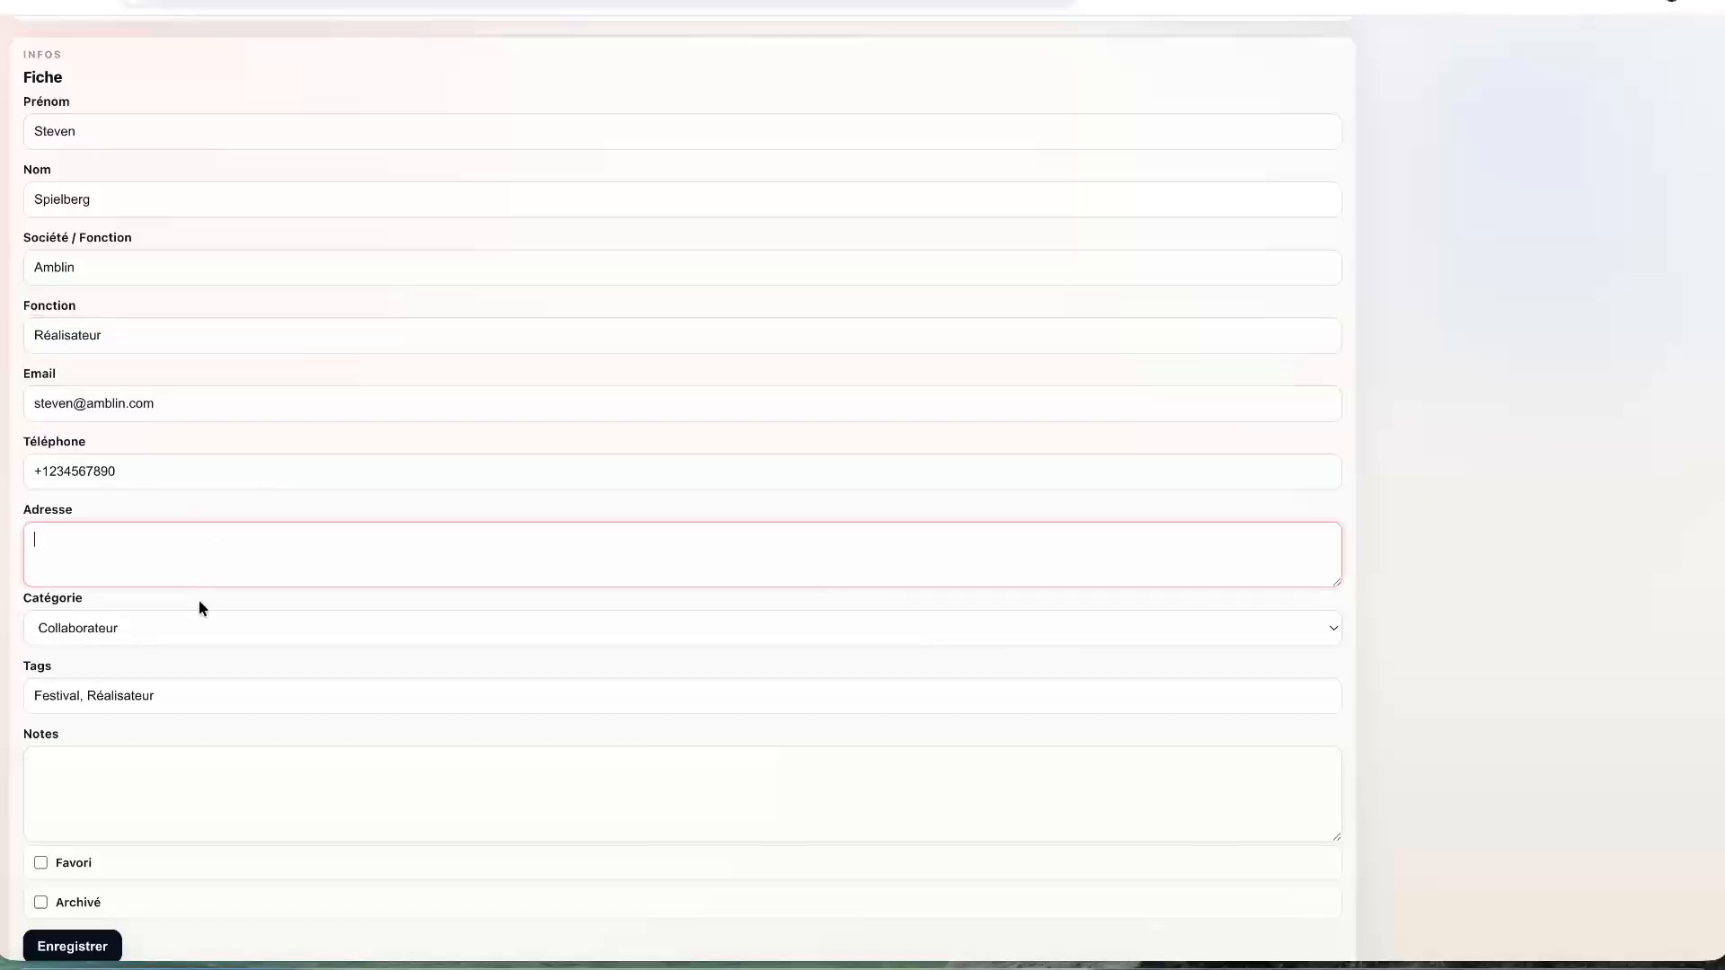
scroll(202, 763, down, 2)
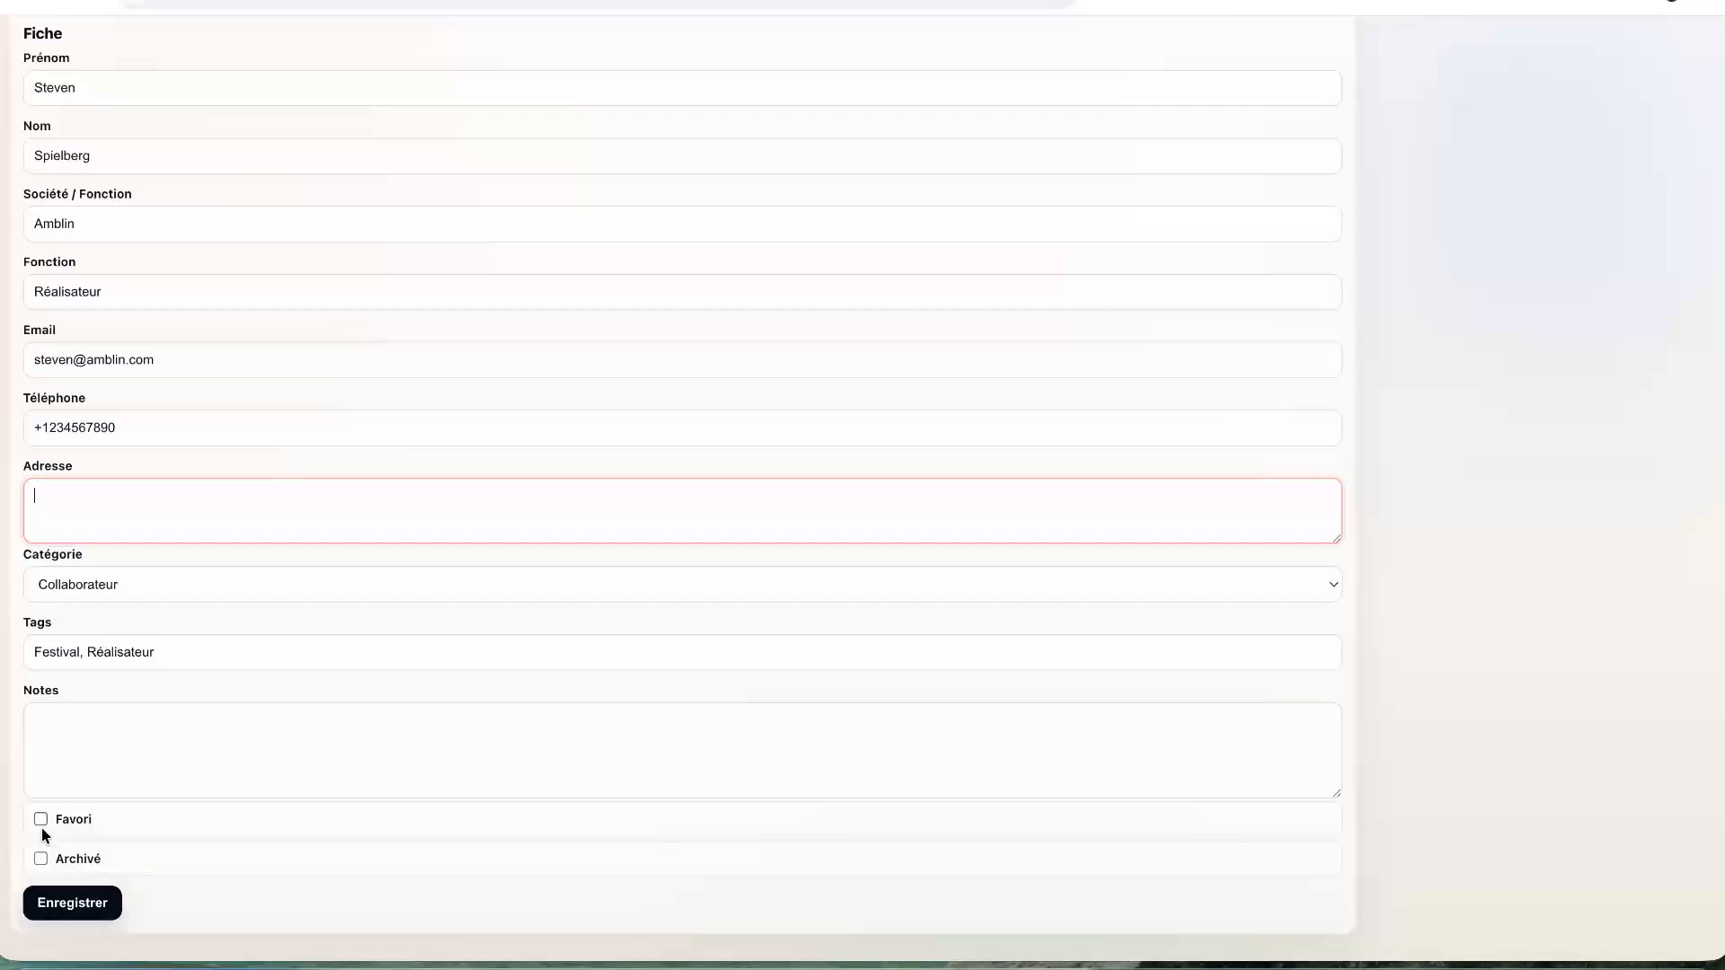
click(74, 903)
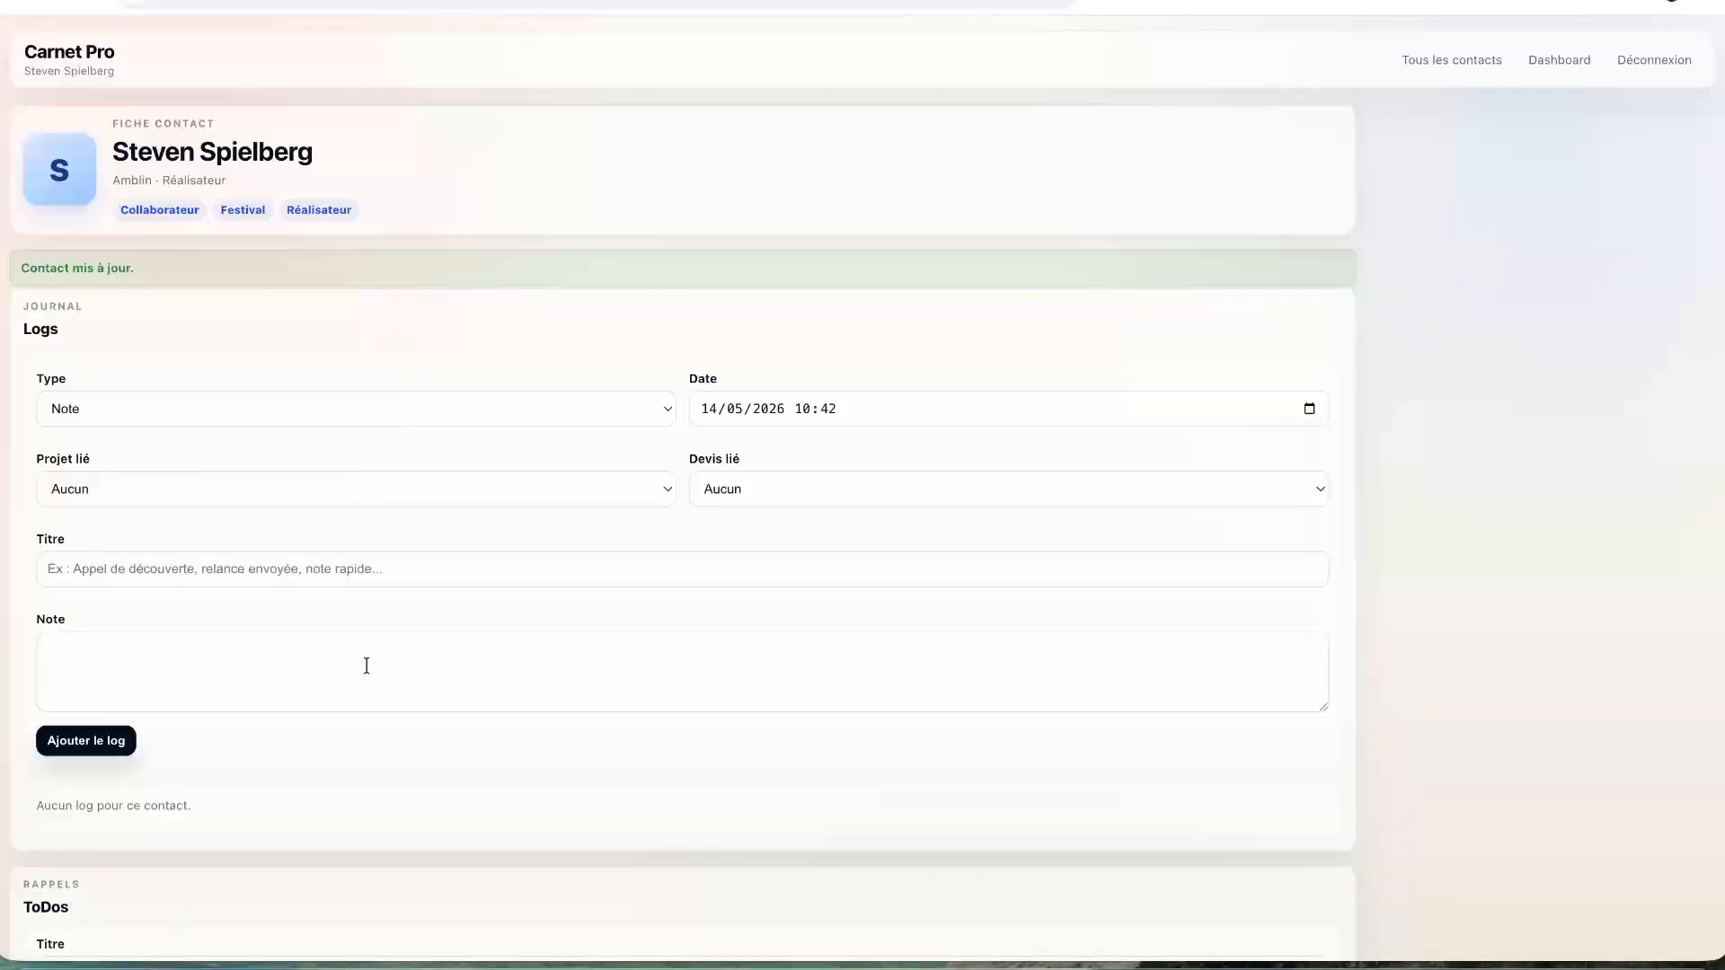
- Make the new log a Rendez-vous dated 12 May 2026
scroll(462, 473, down, 3)
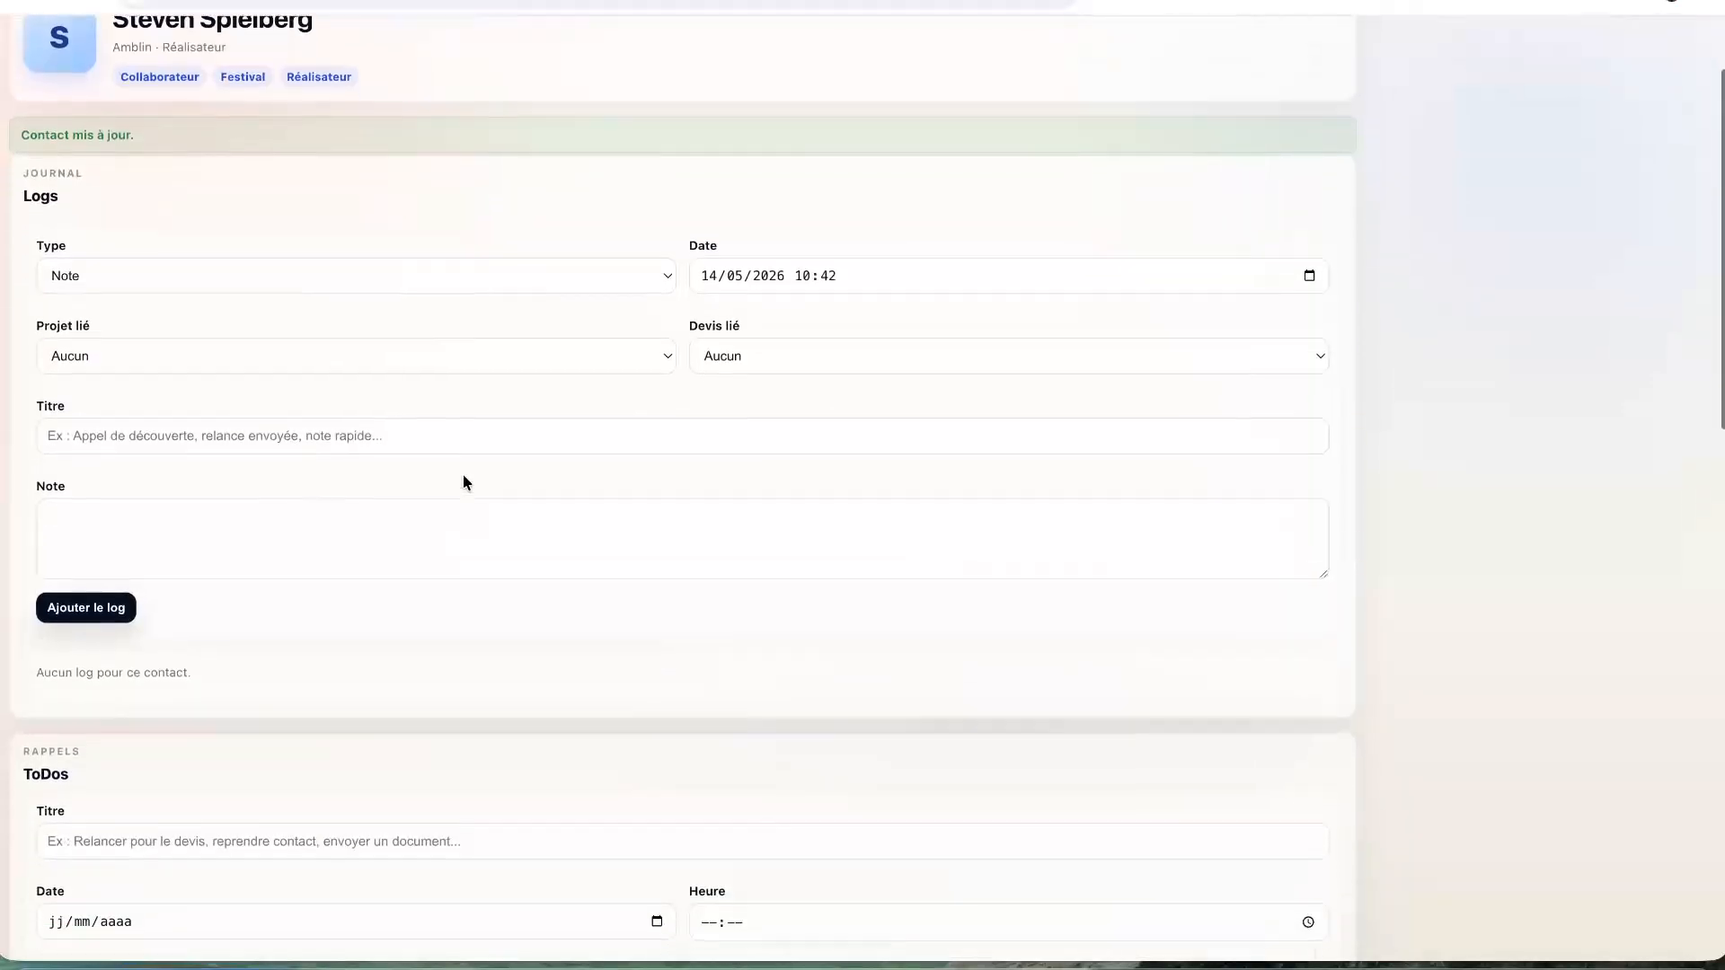
scroll(466, 483, up, 3)
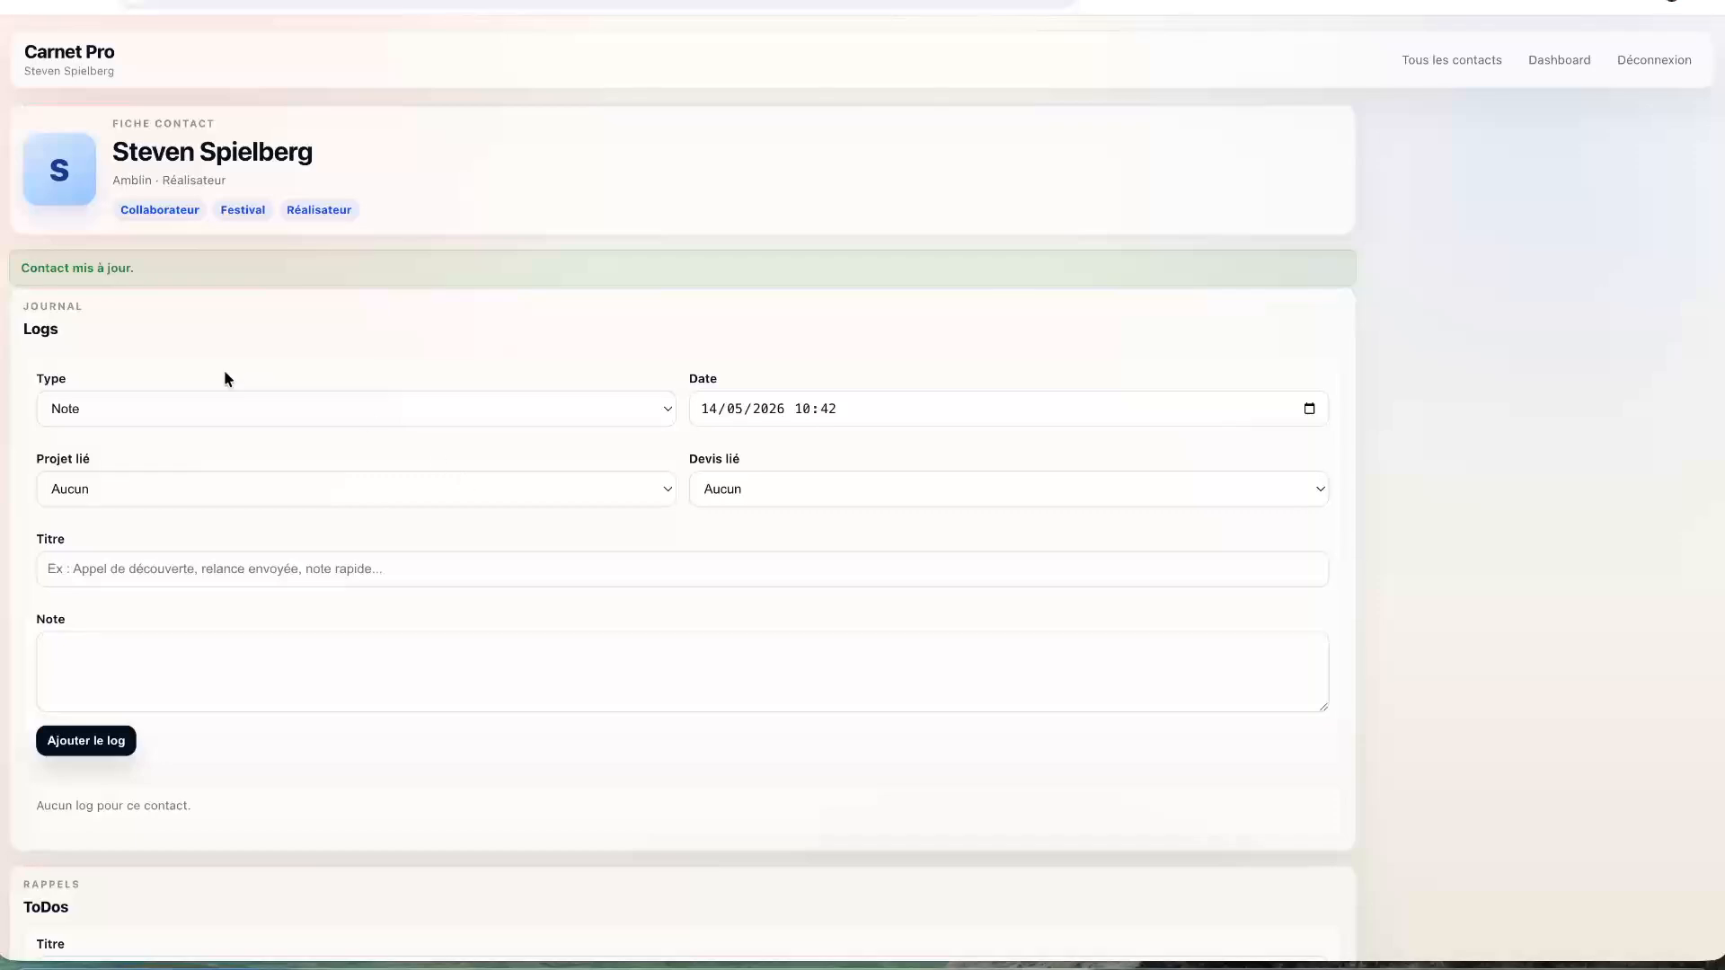
click(227, 406)
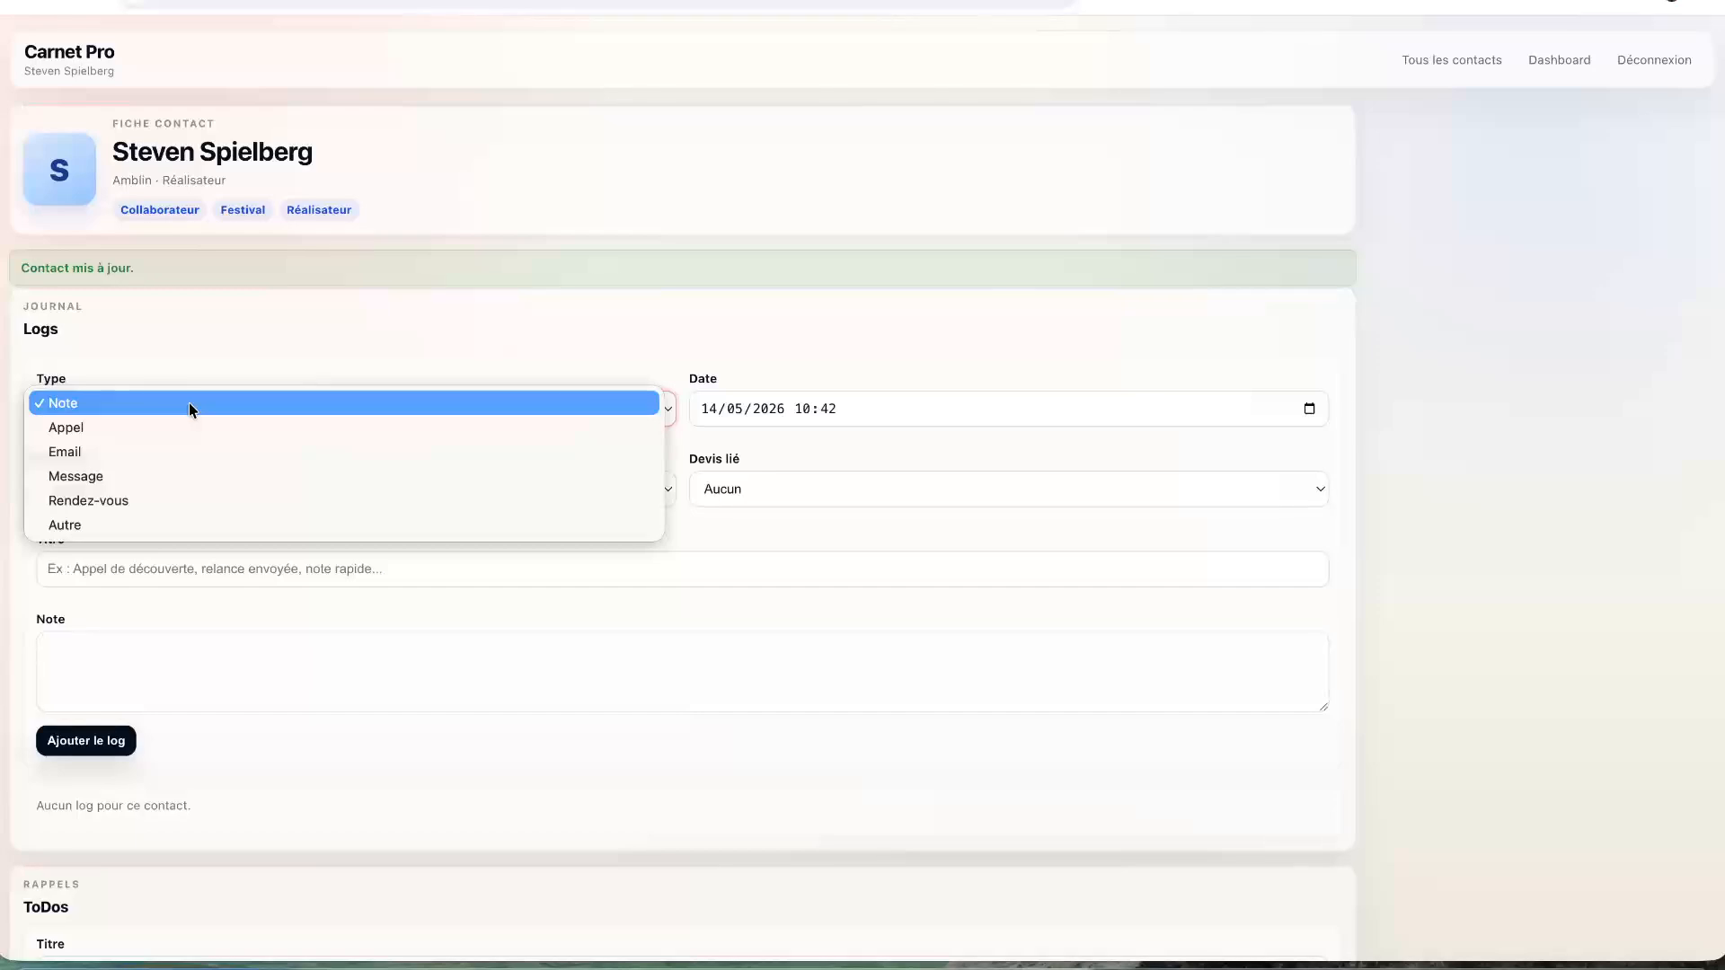
click(150, 499)
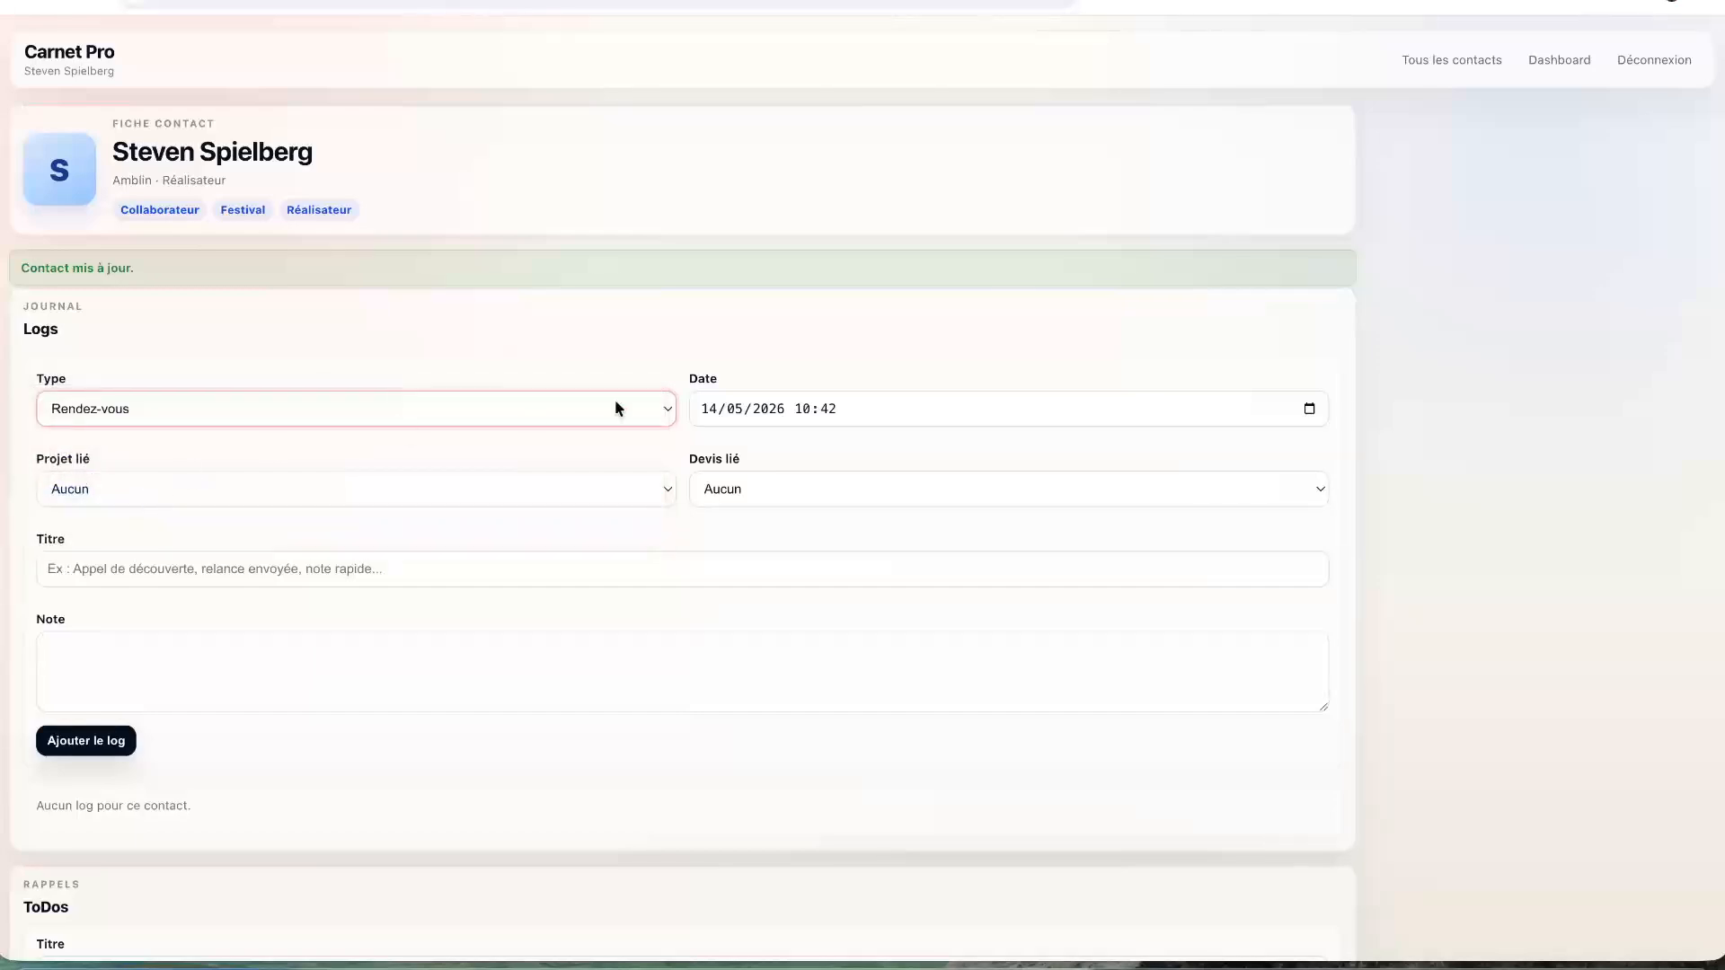
click(823, 412)
click(1309, 409)
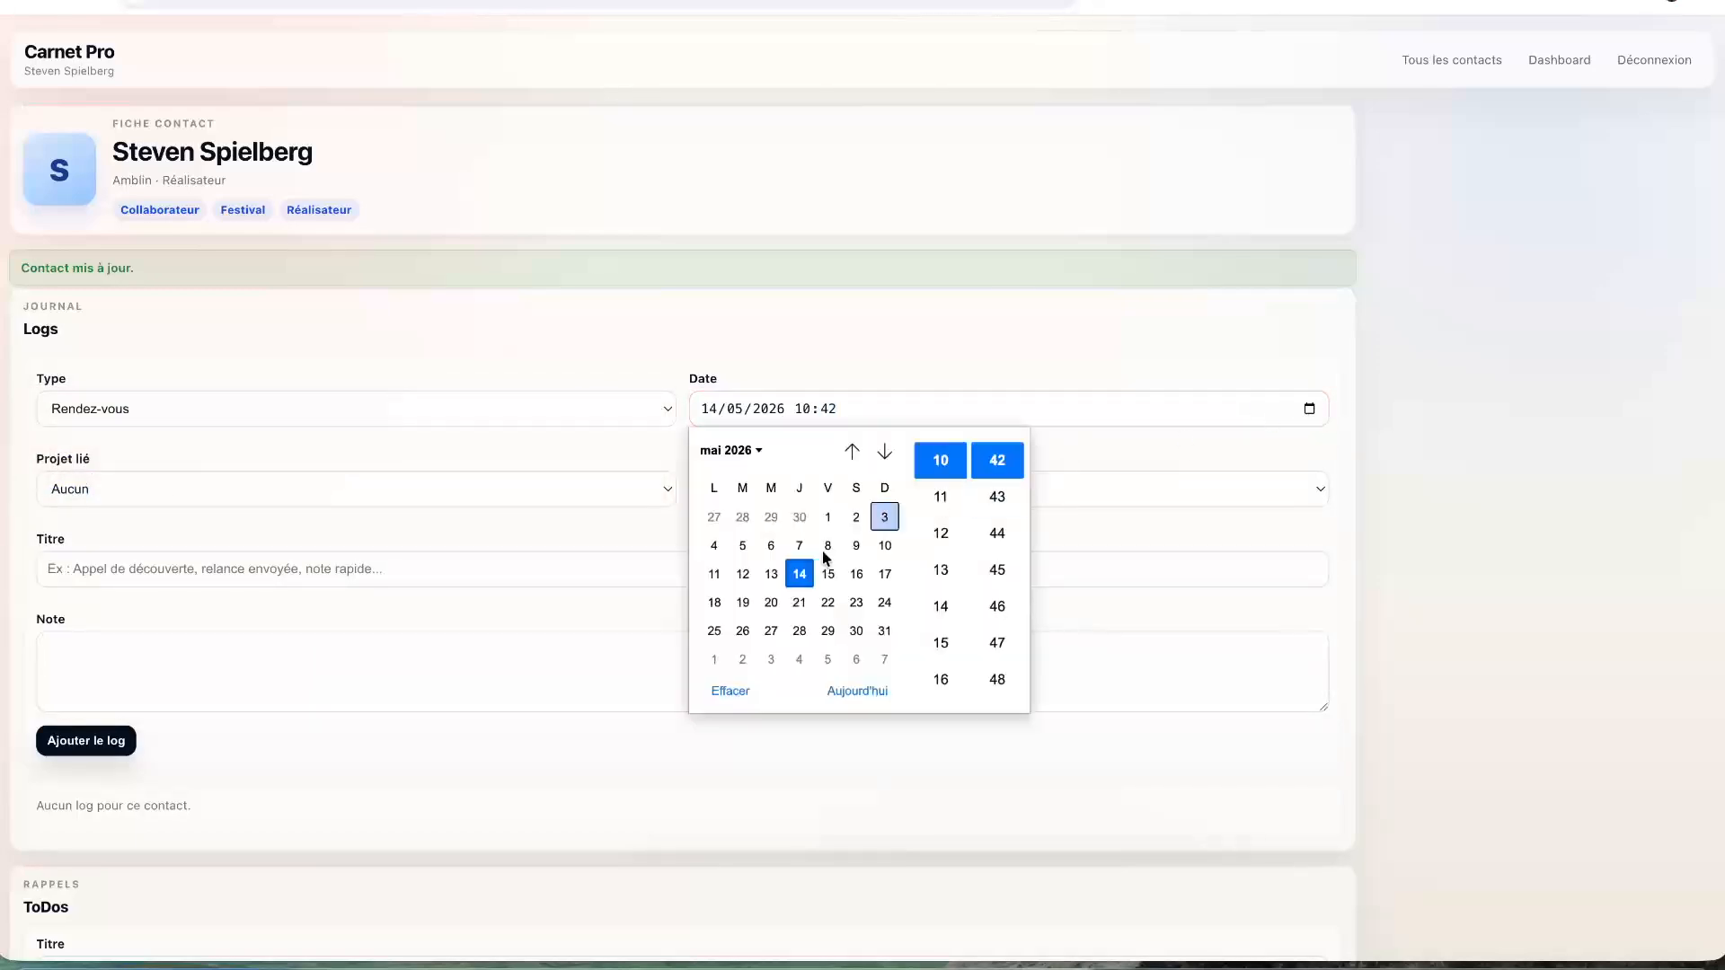
click(742, 574)
click(1057, 371)
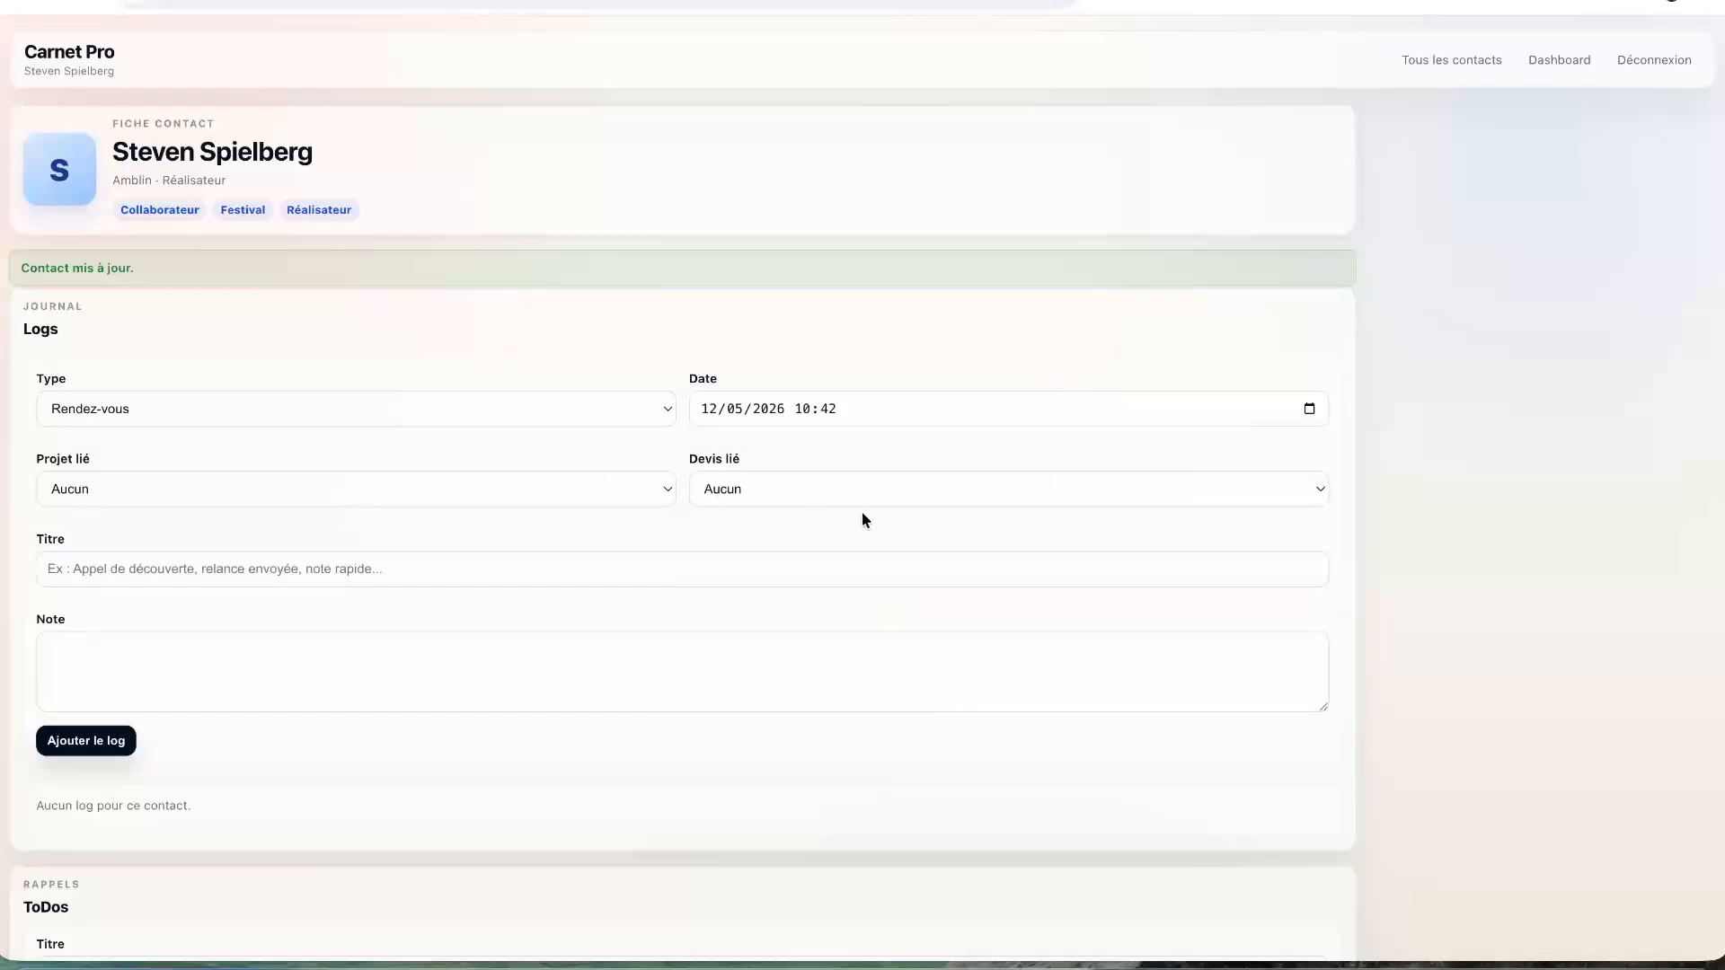
- Title the log 'Rencontre au festival Camerimage' and write a note about the introduction and next meeting in Los Angeles
click(274, 566)
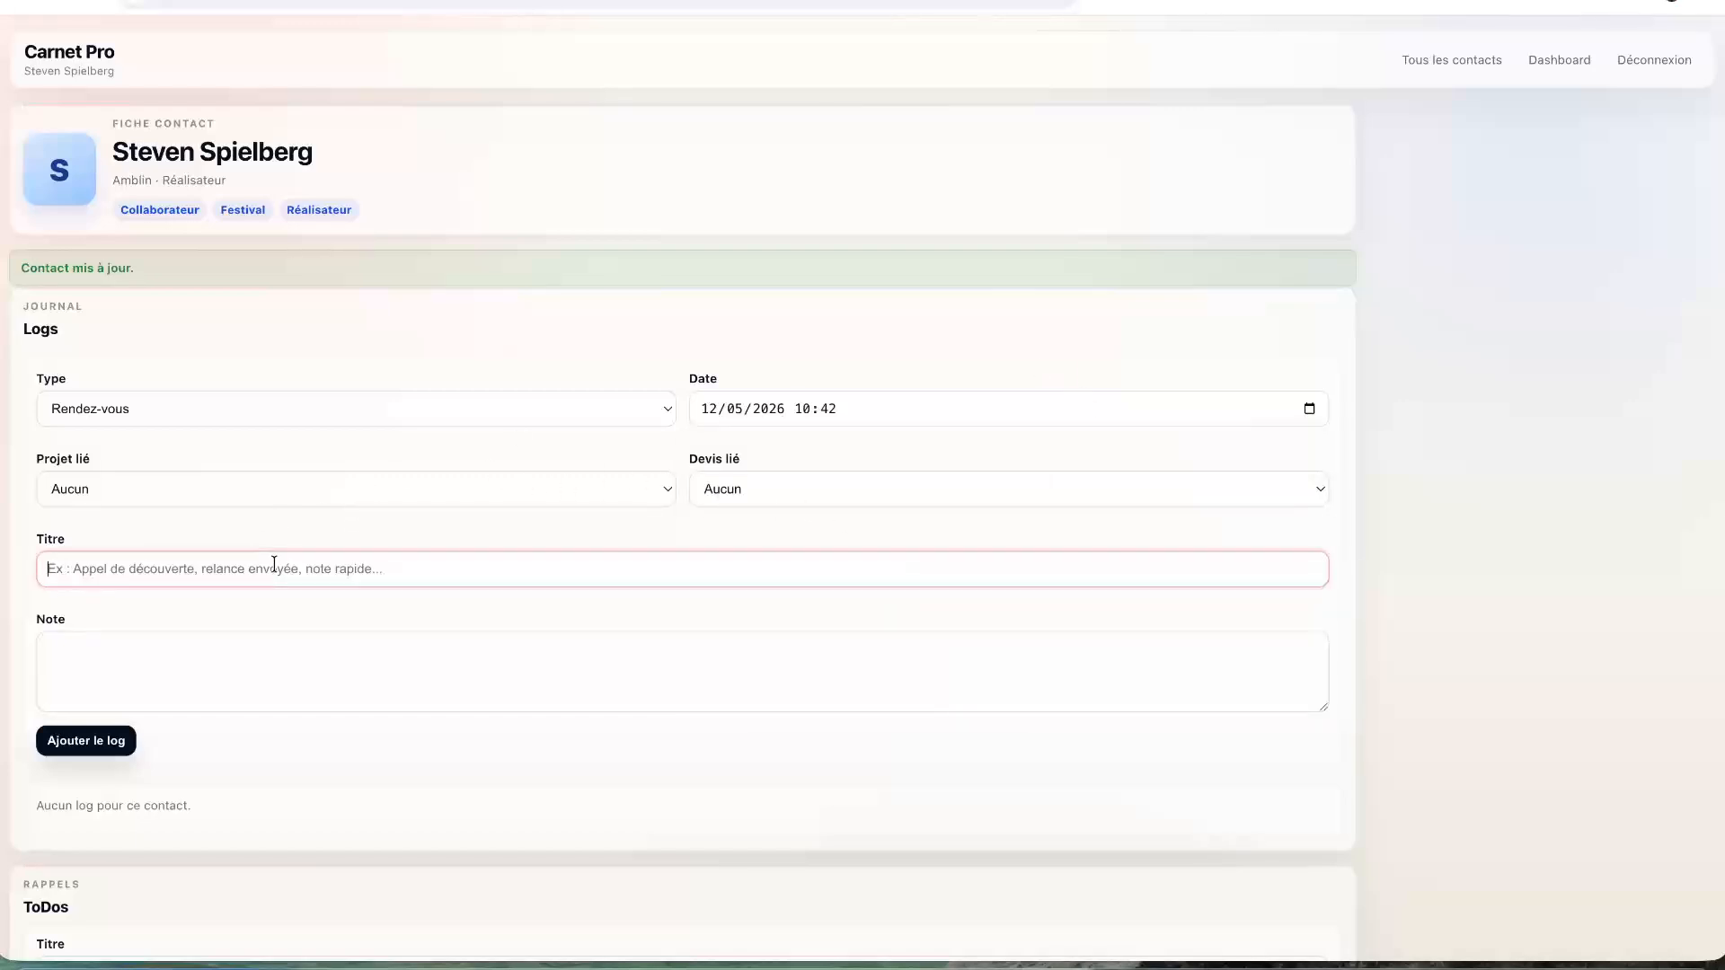
text(Rencontre)
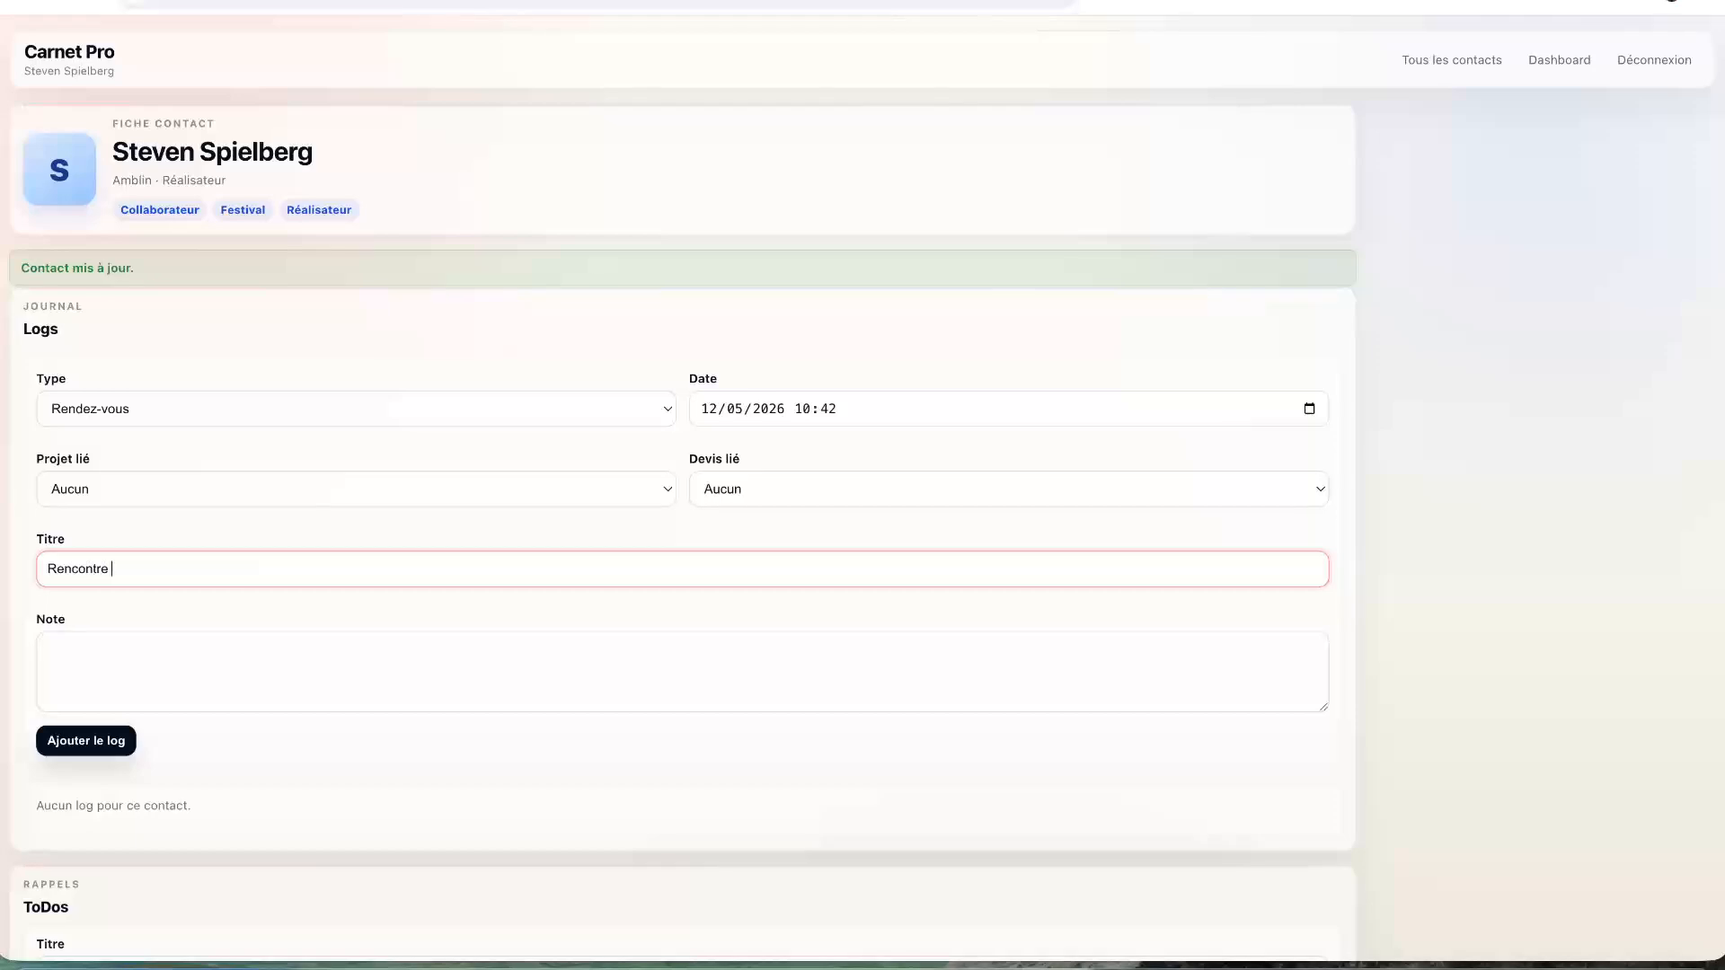
text( au festival Camerimage)
click(361, 651)
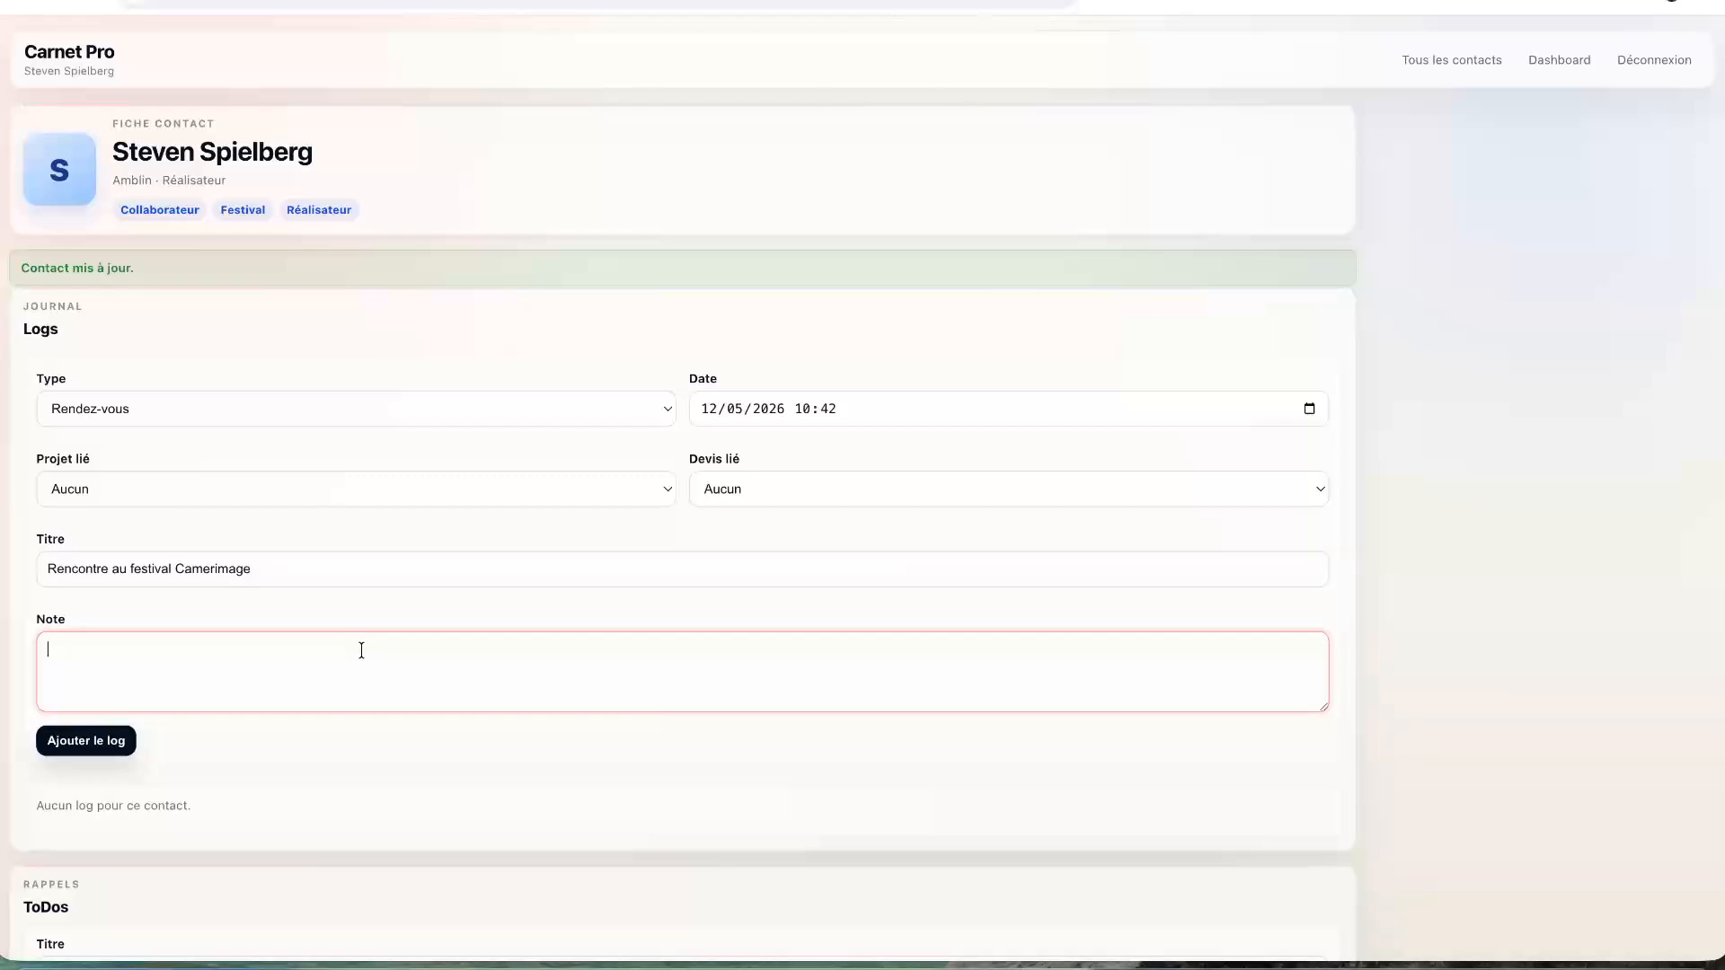
text(Avons été présentés par)
text(Christopher Nolan)
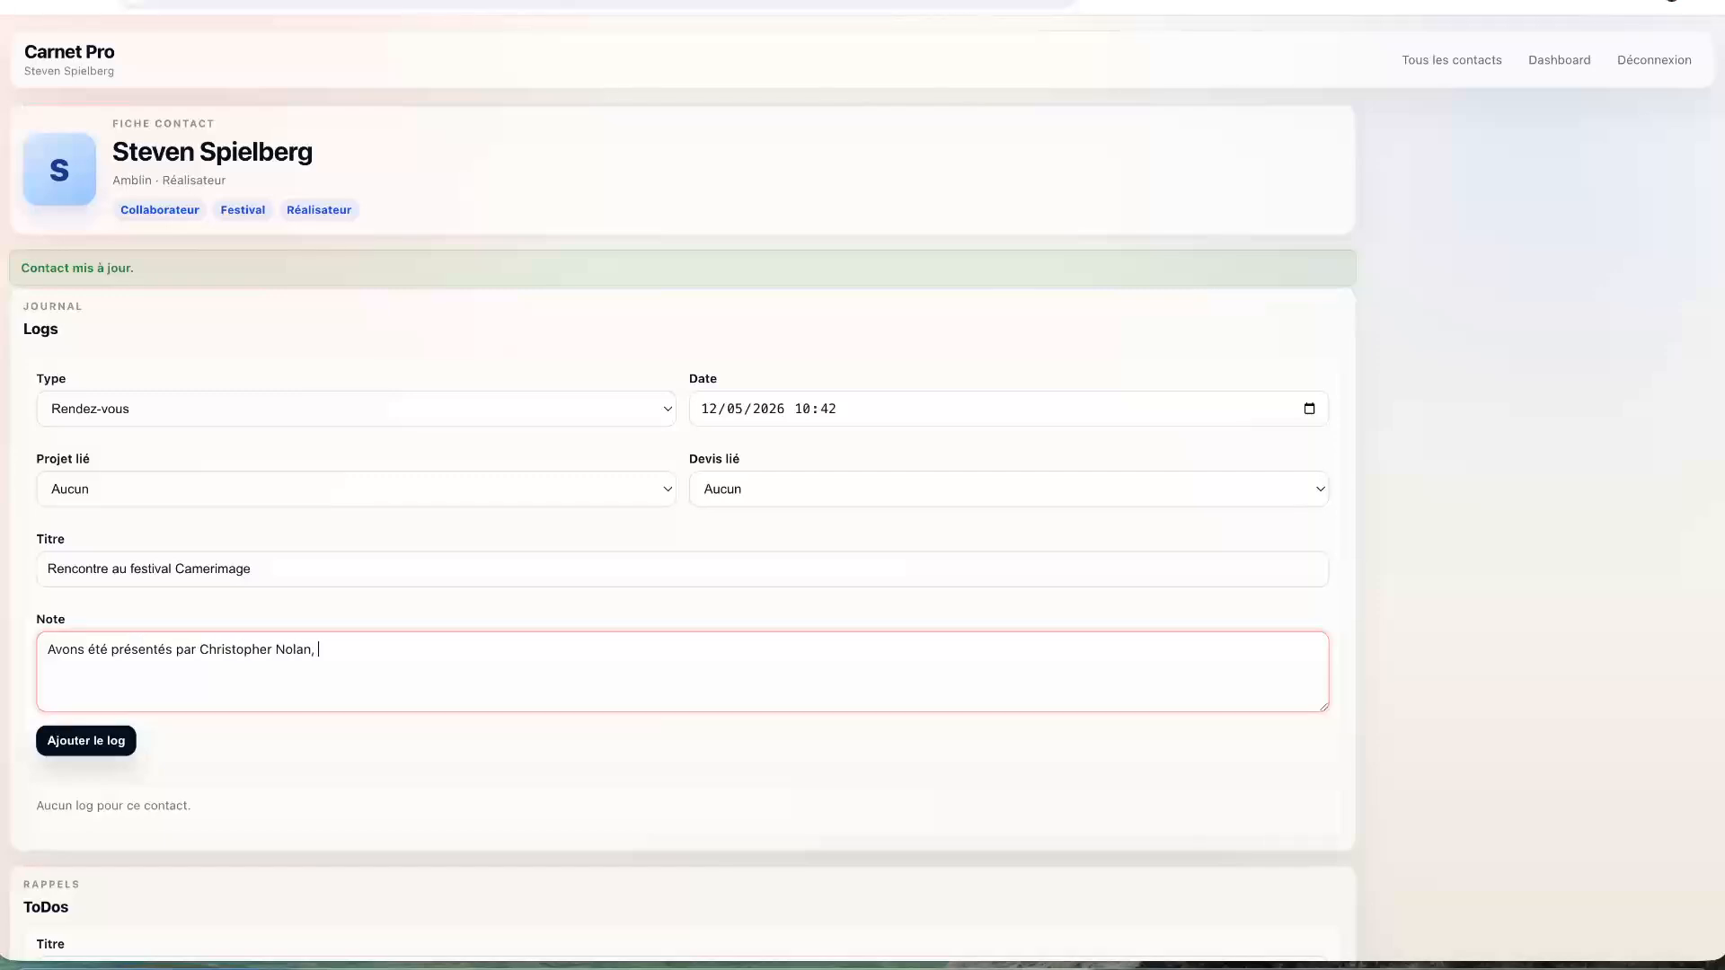
text(, nous avons discuté de son provh)
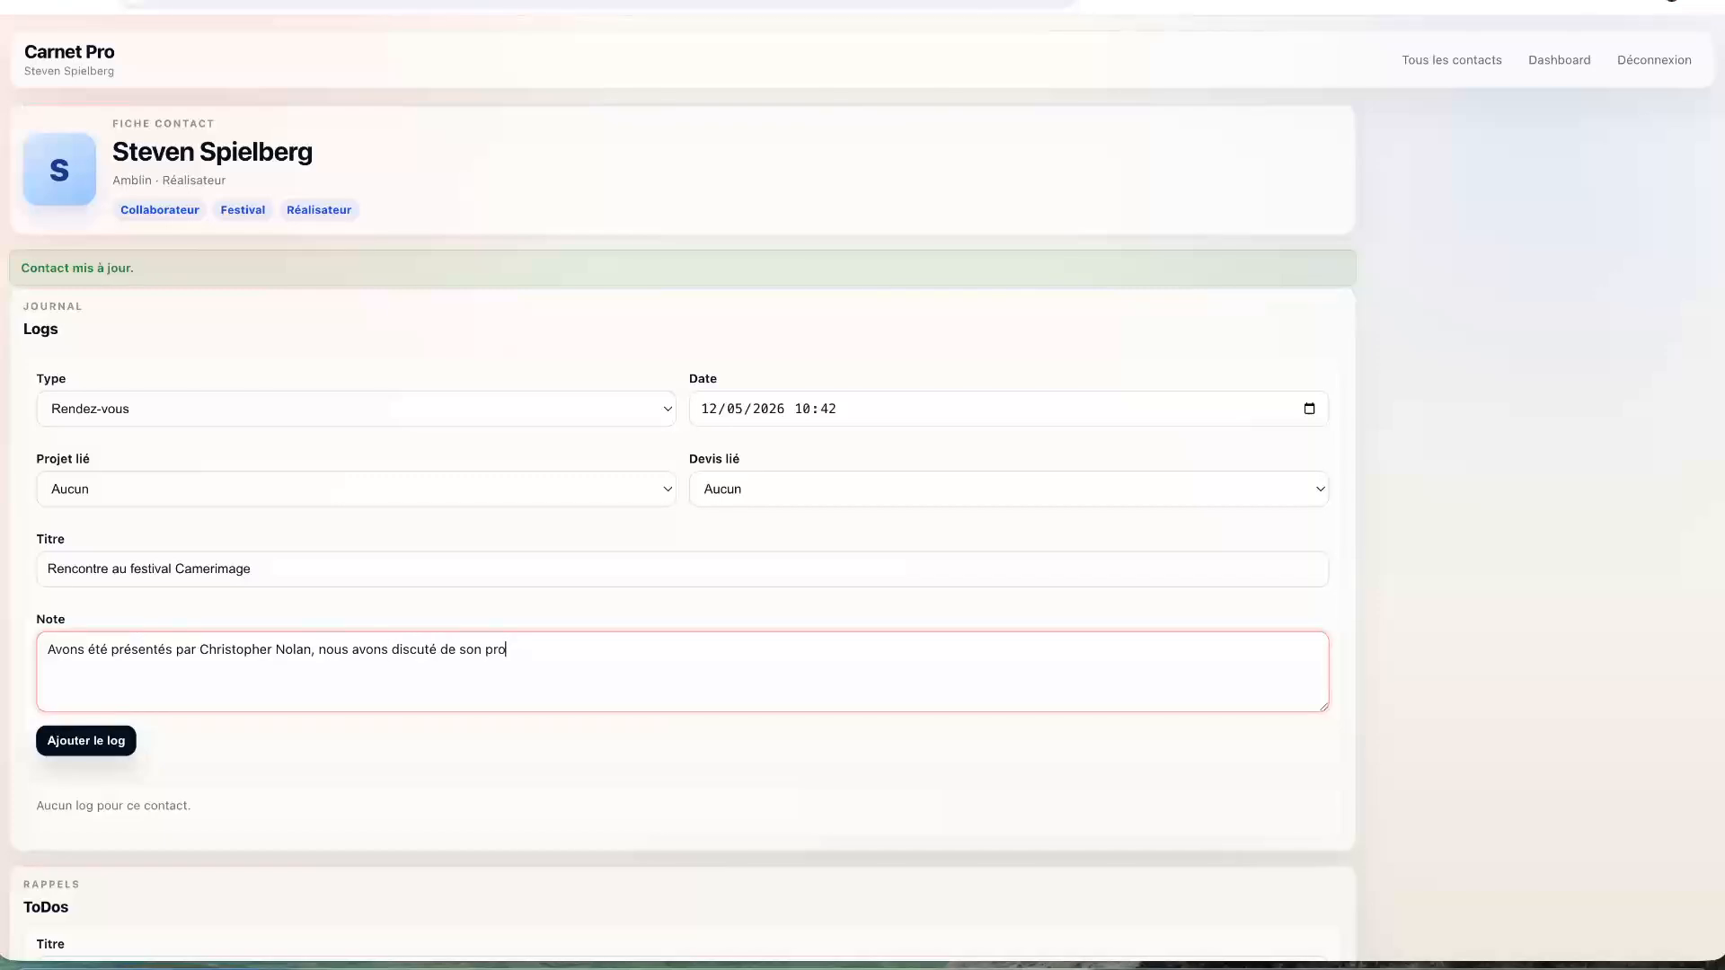
key(BackSpace)
key(BackSpace)
text(chain project Disclosure Day, nous)
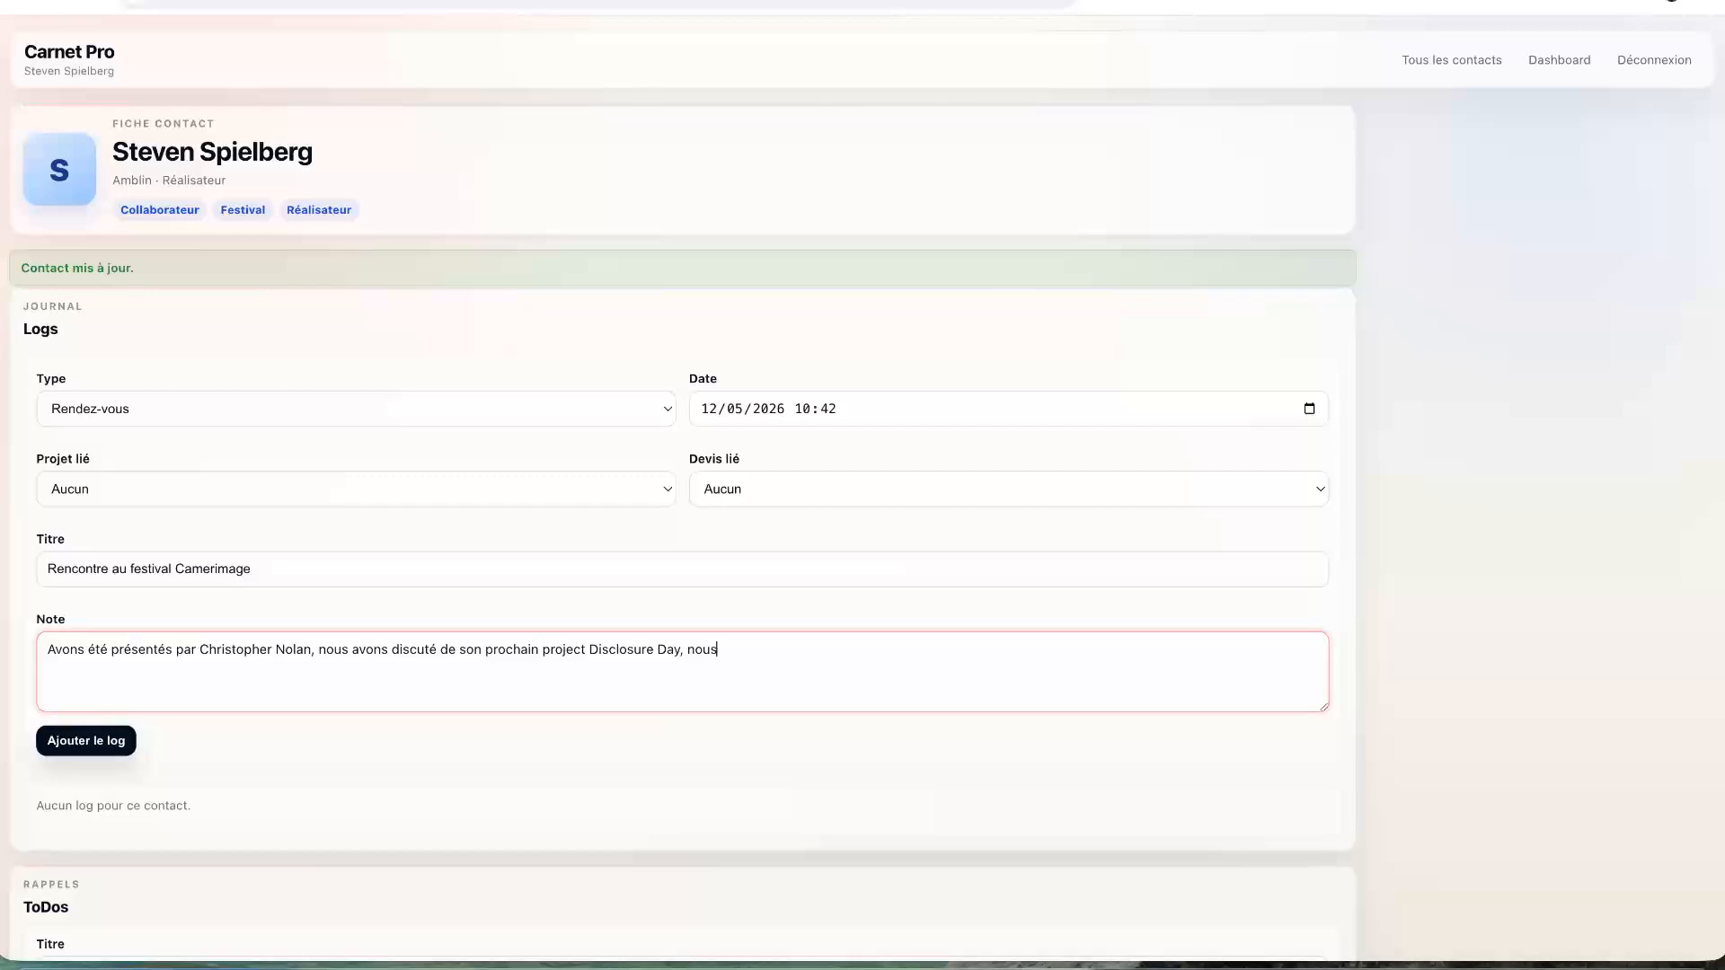
text( avons convenus de nous revoir à Los Angeles.)
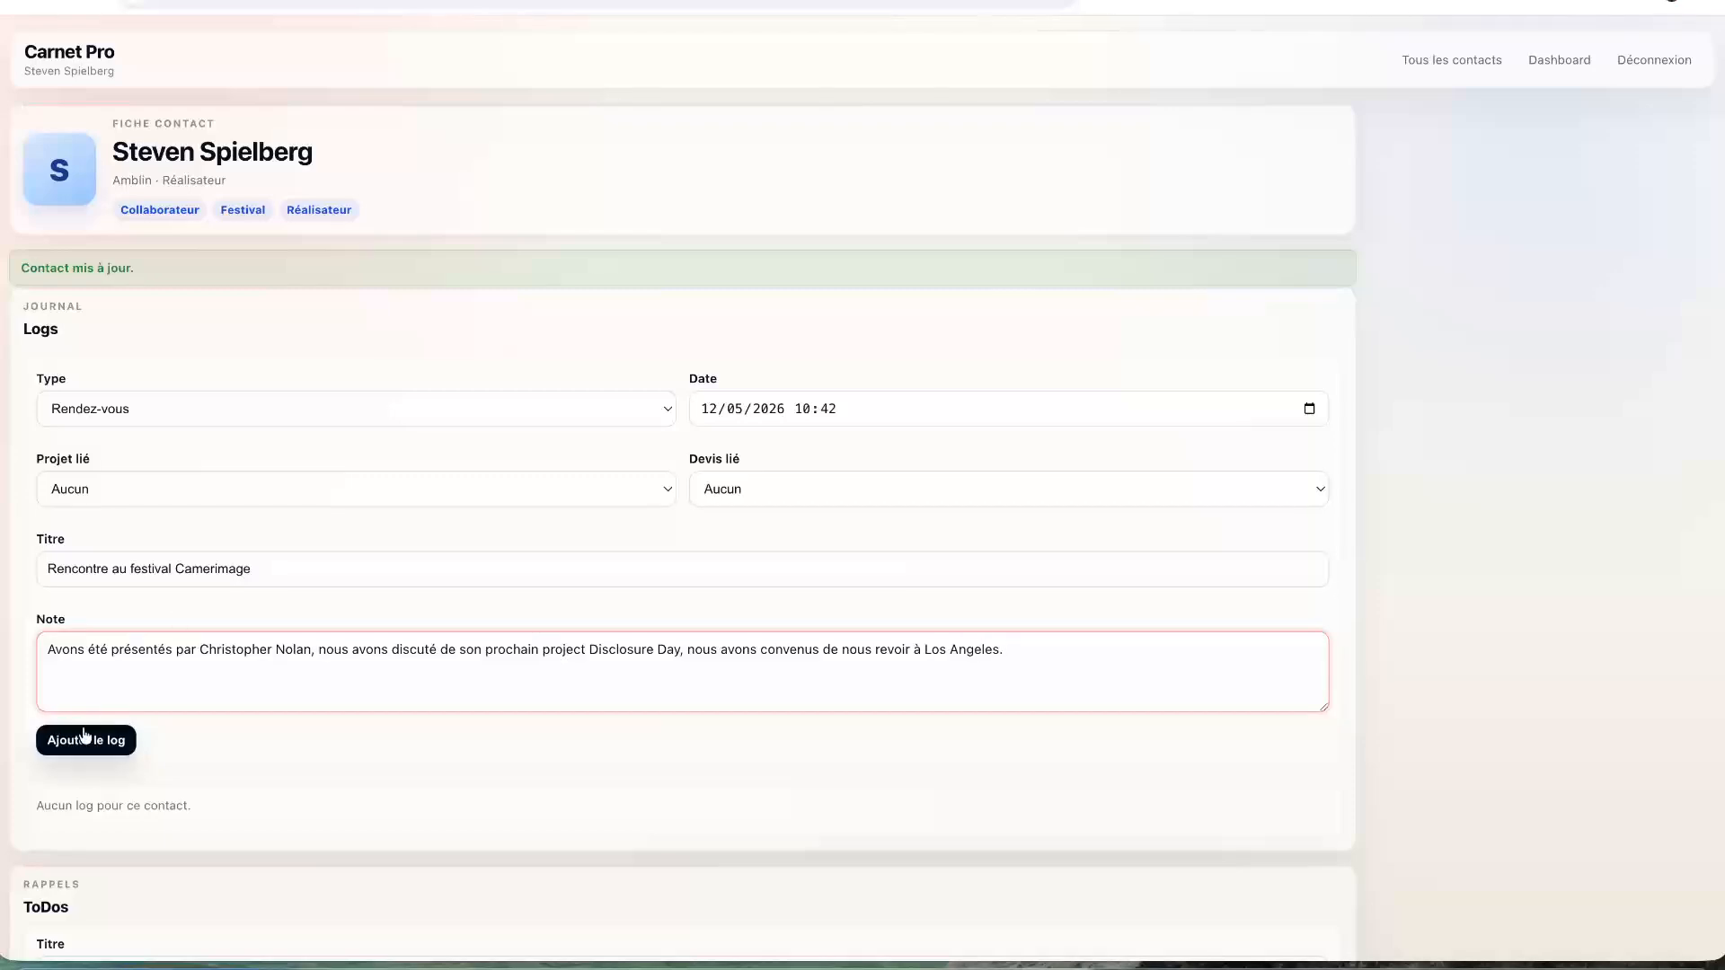
- Save the Camerimage festival meeting log to the contact
click(115, 738)
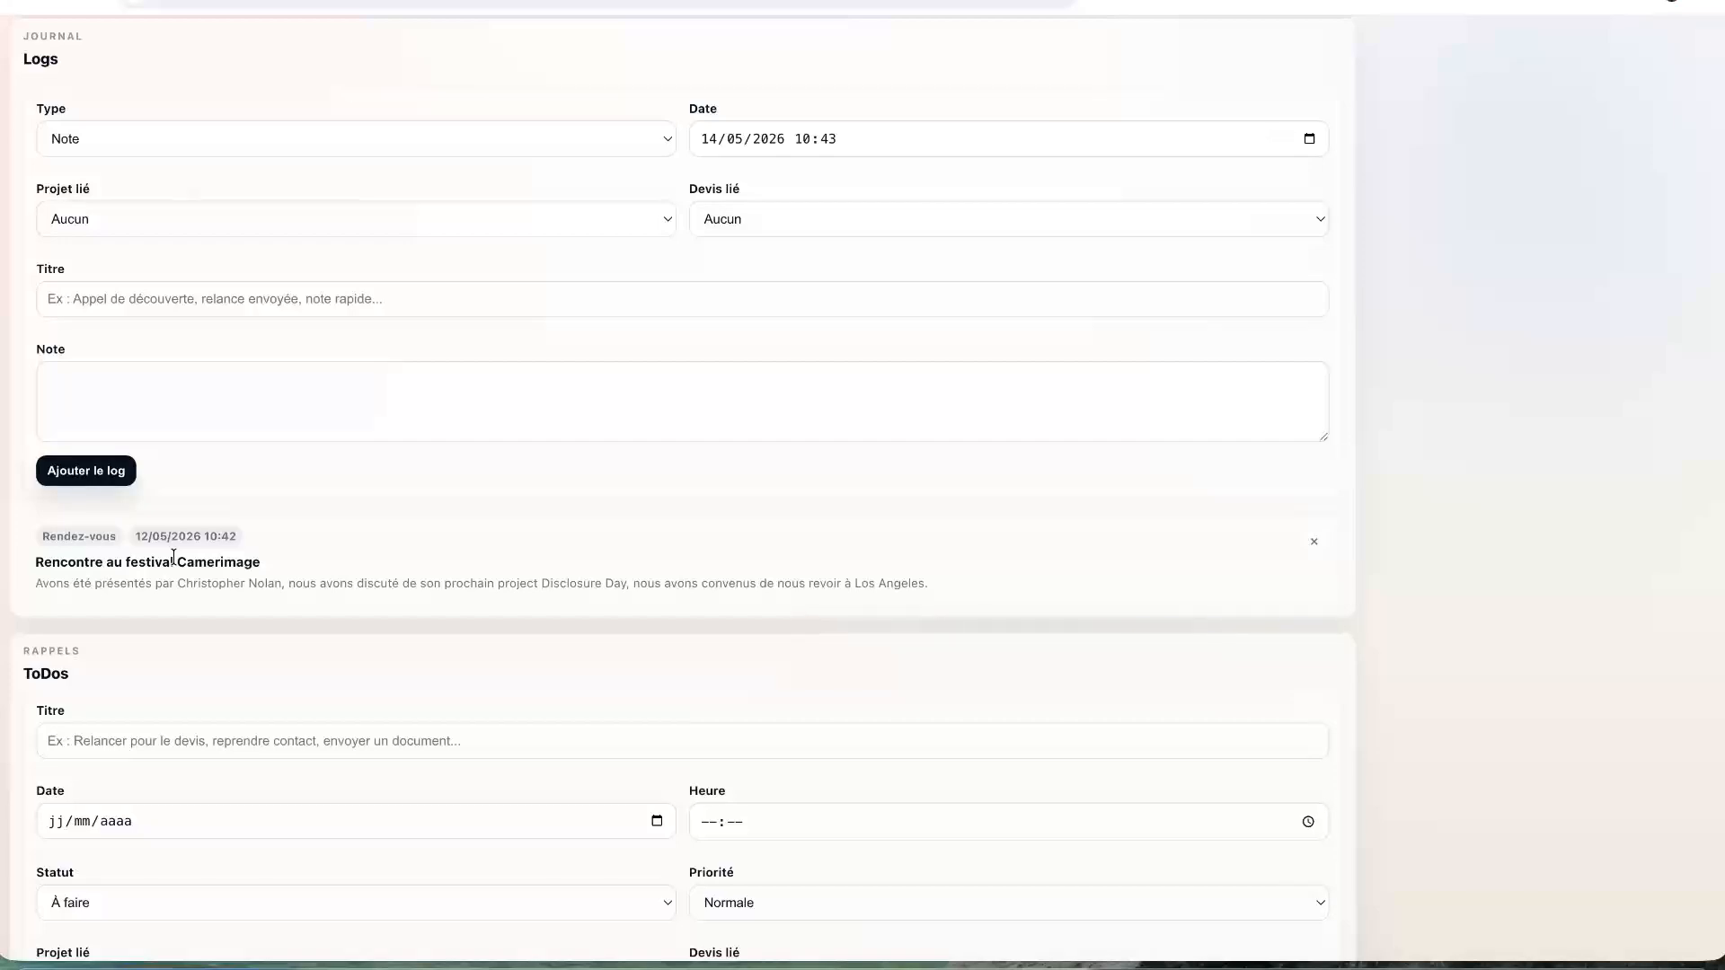
scroll(174, 556, up, 3)
scroll(173, 556, down, 6)
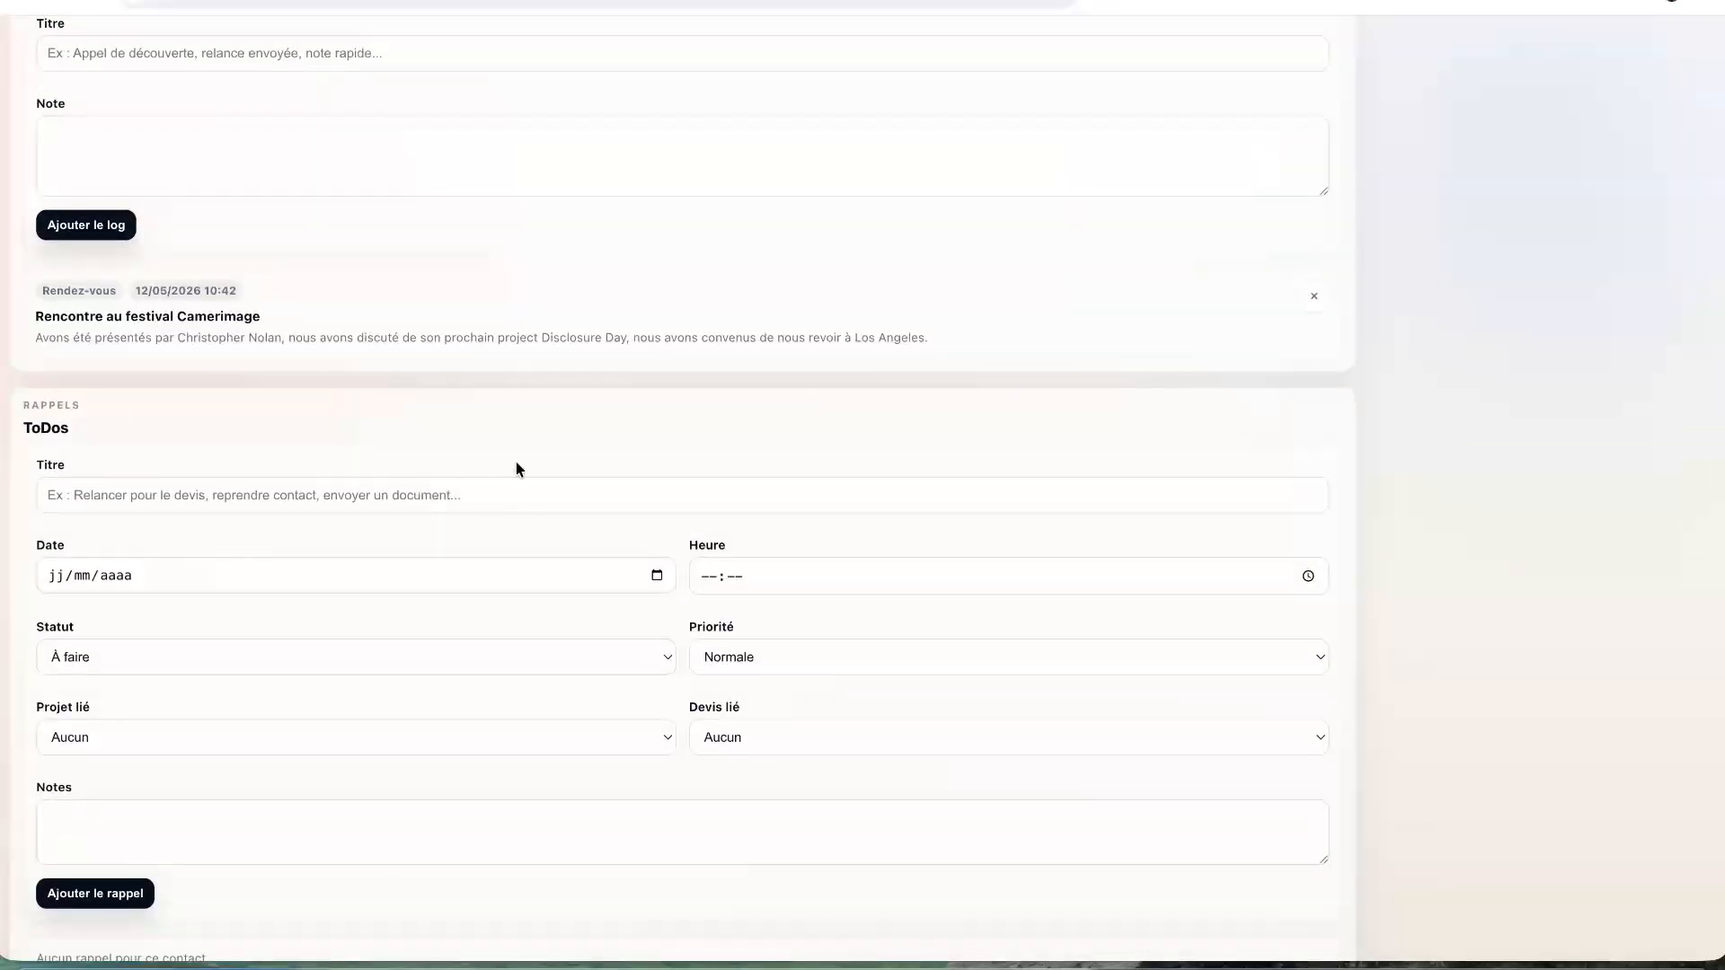
scroll(516, 468, up, 5)
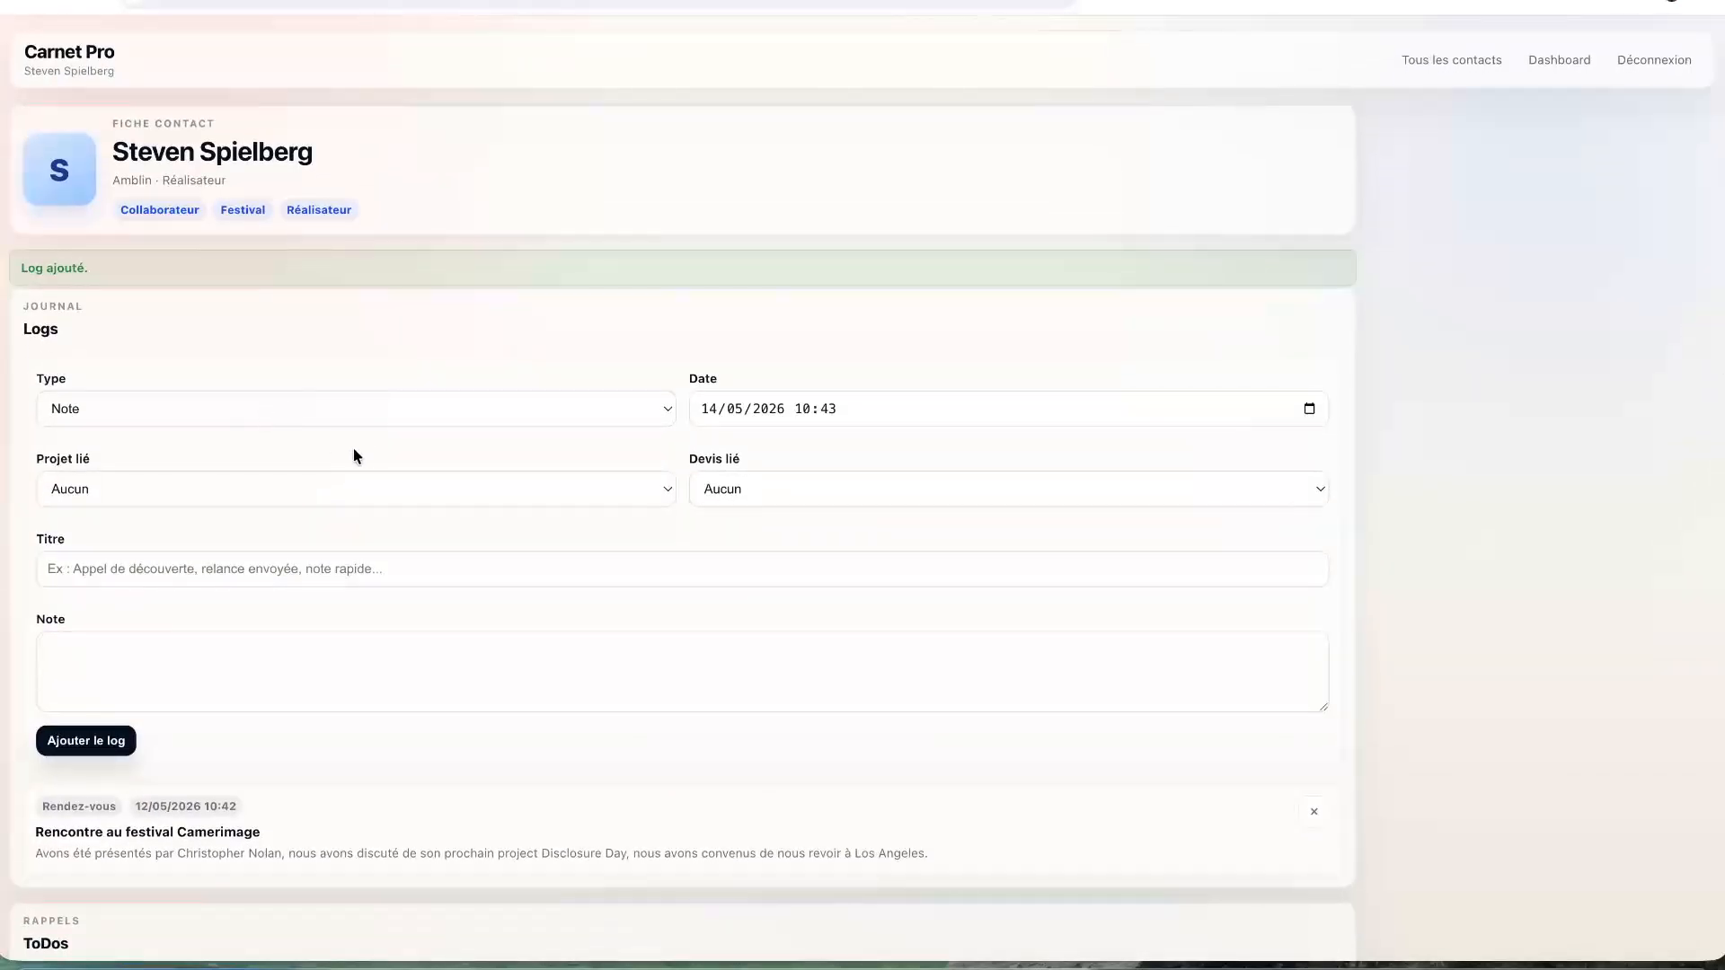
- Start a new Email log dated 11 June 2026
click(339, 411)
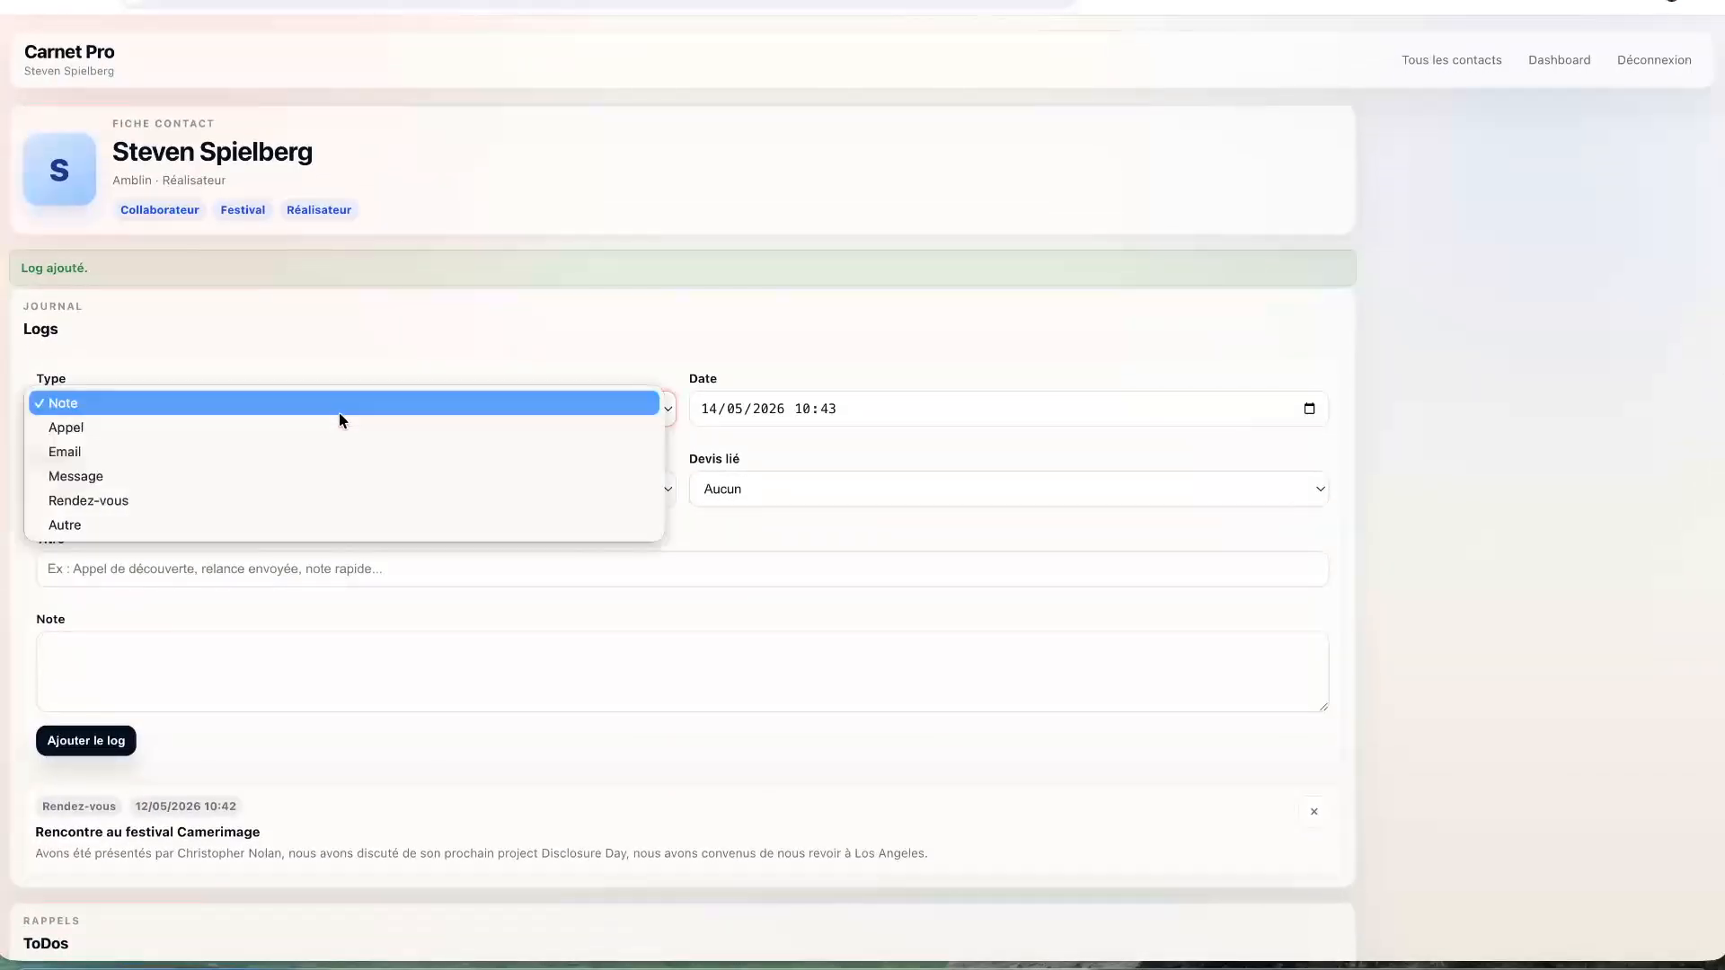
click(226, 462)
click(745, 419)
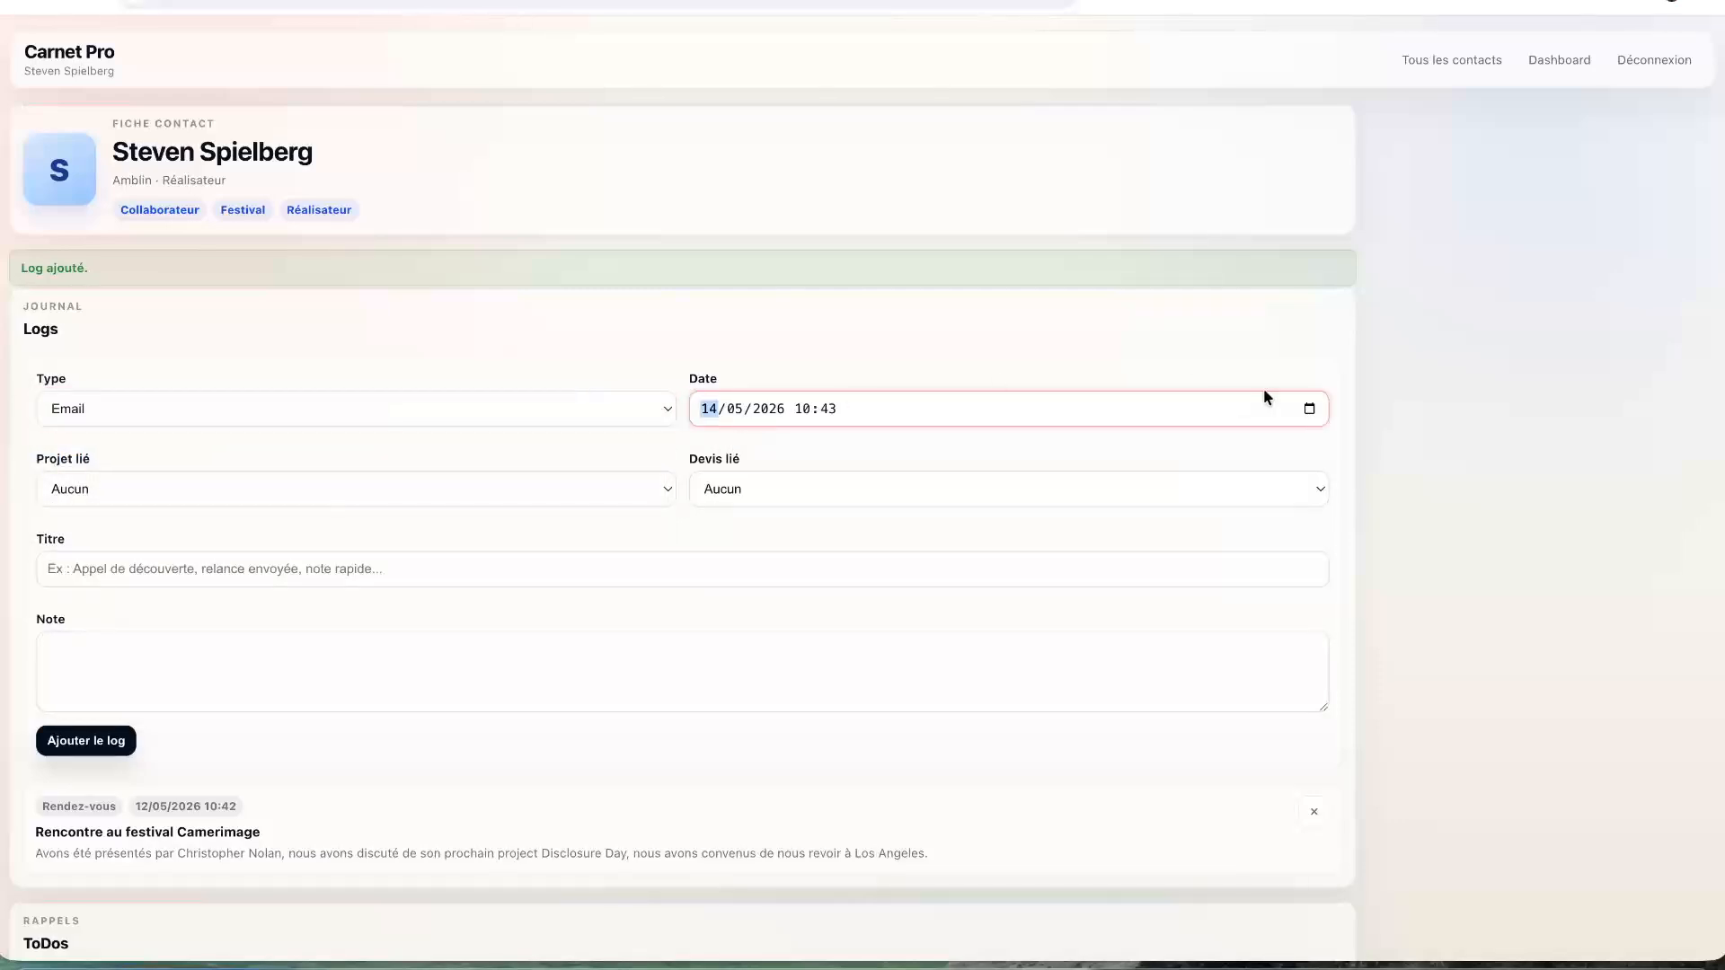
click(1309, 409)
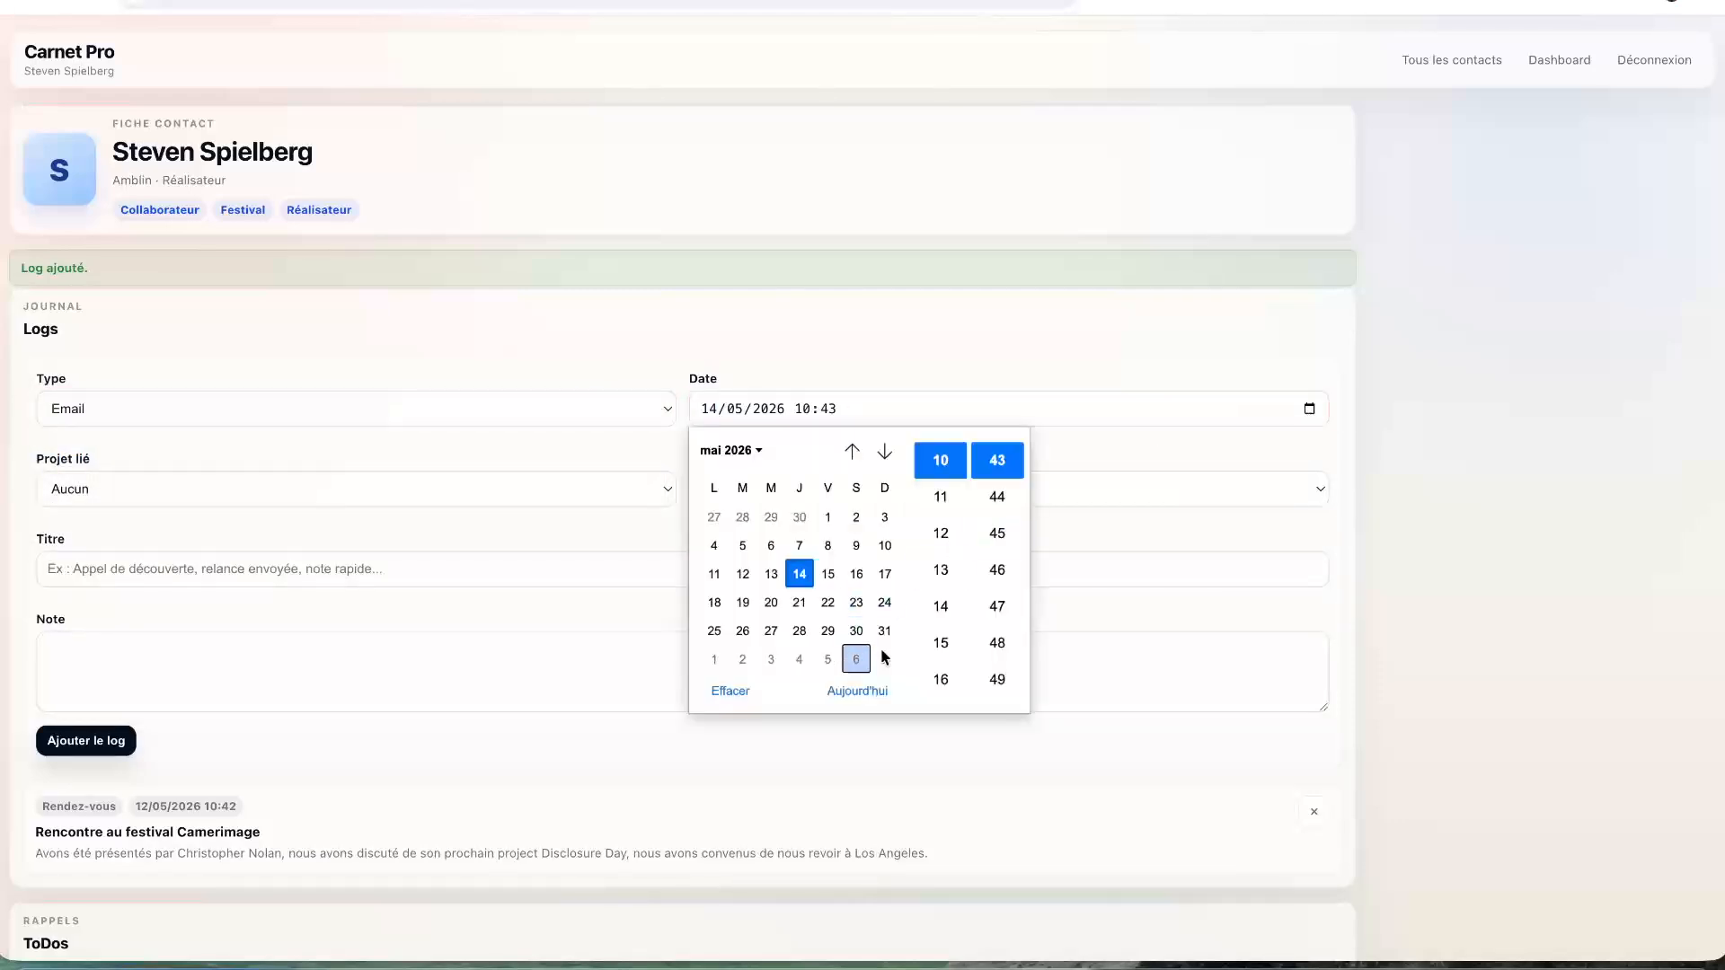
click(885, 451)
click(800, 546)
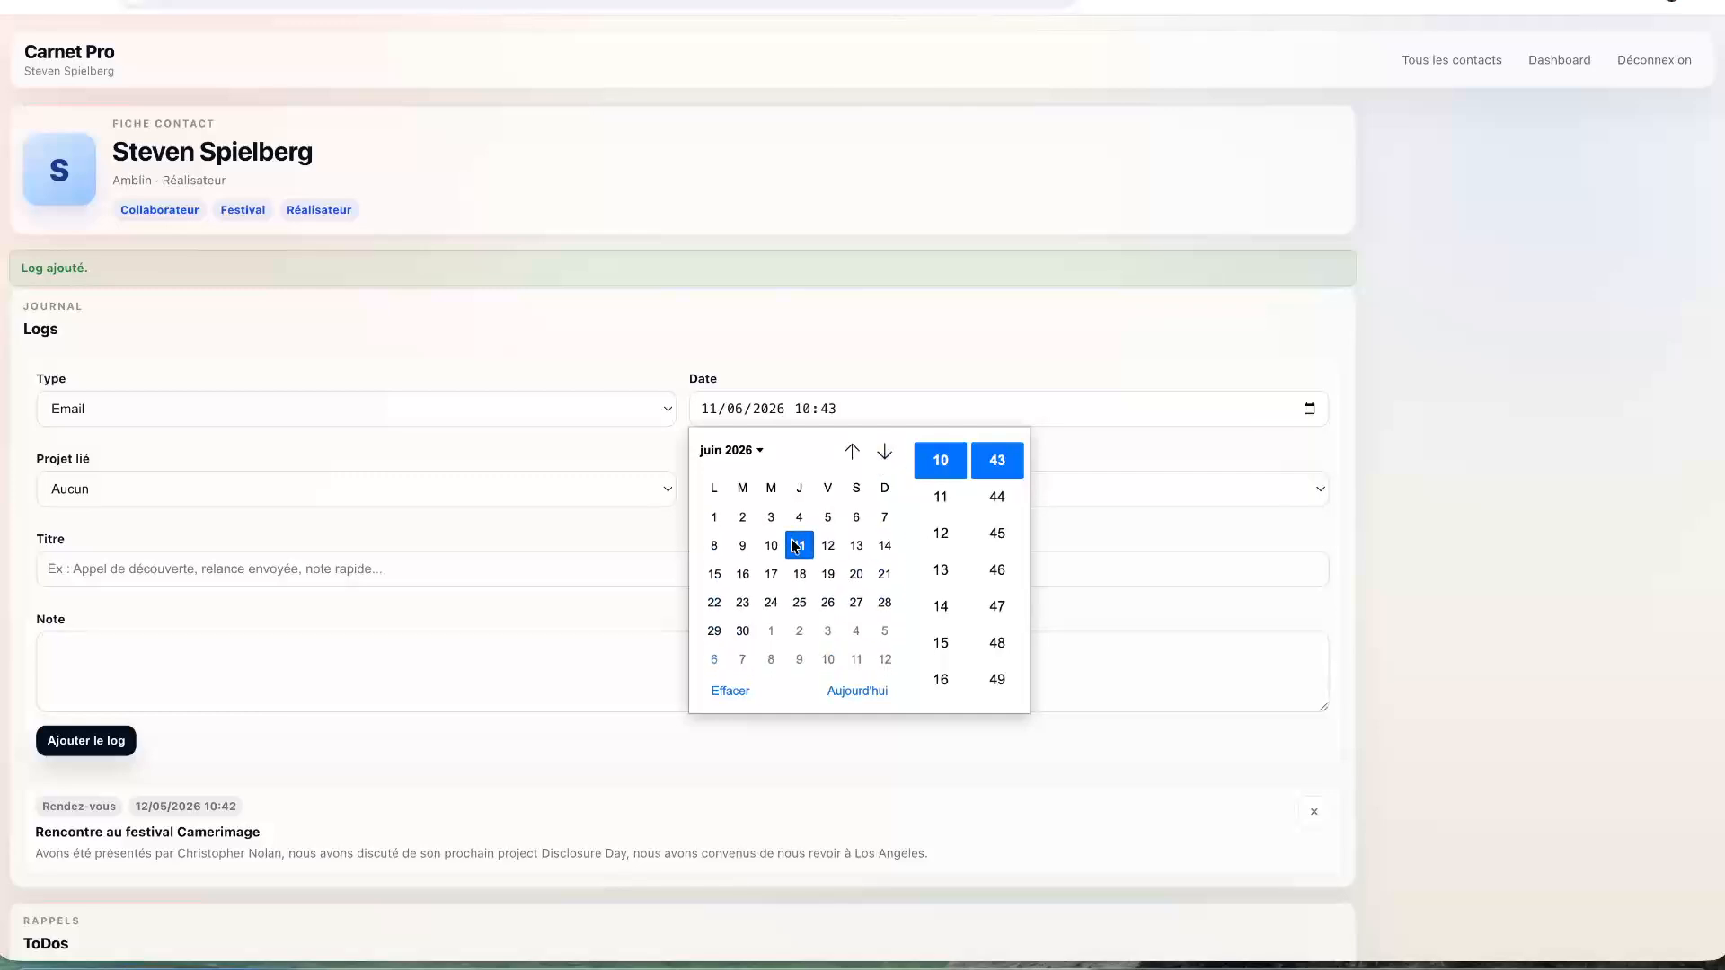
click(1130, 731)
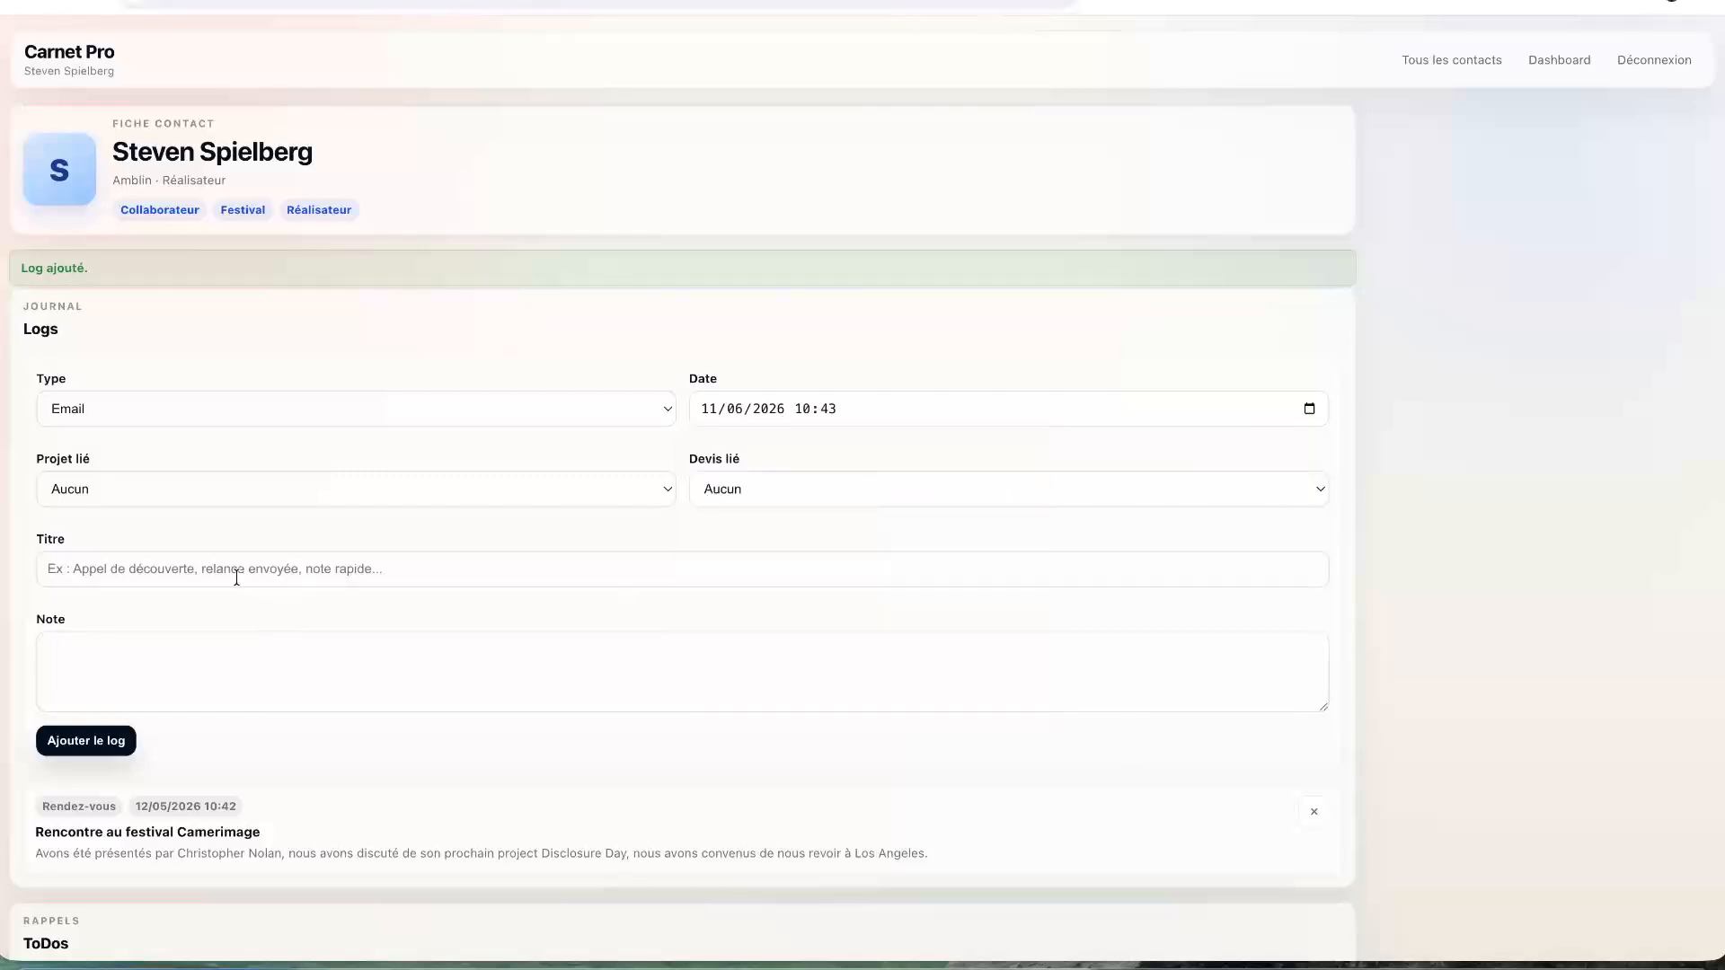
- Leave the log unlinked to any project, title it 'Demande de découpage technique', add the note and save
click(253, 489)
click(255, 493)
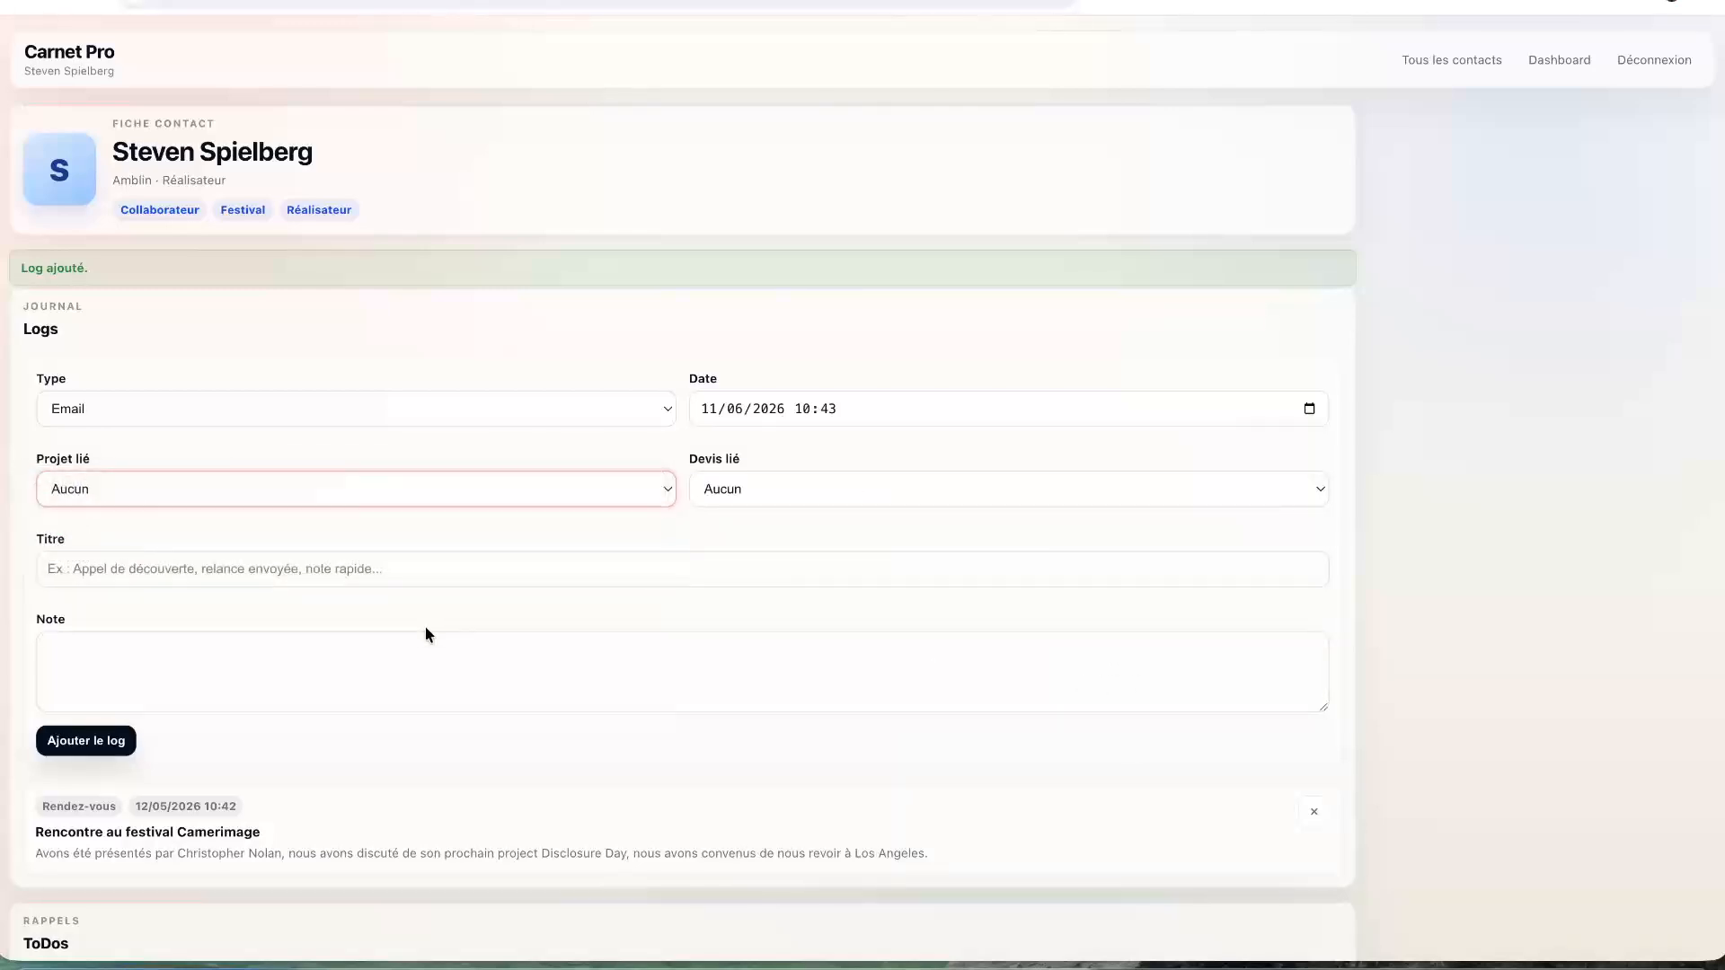
click(355, 564)
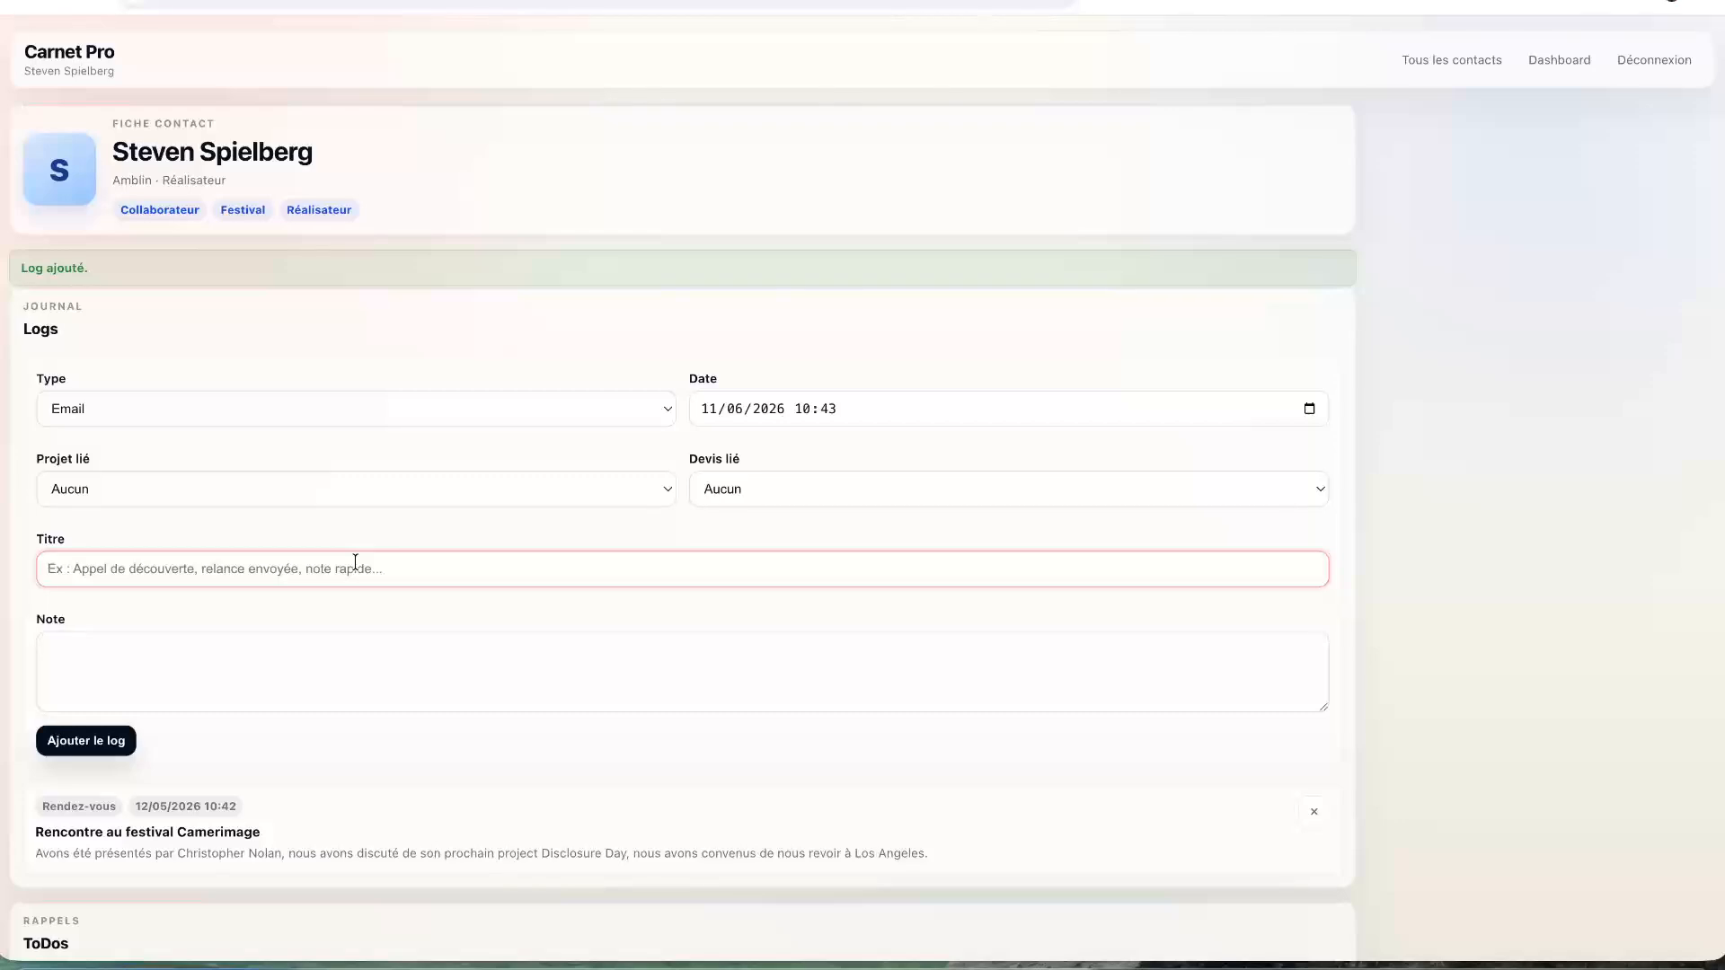
text(Demande de )
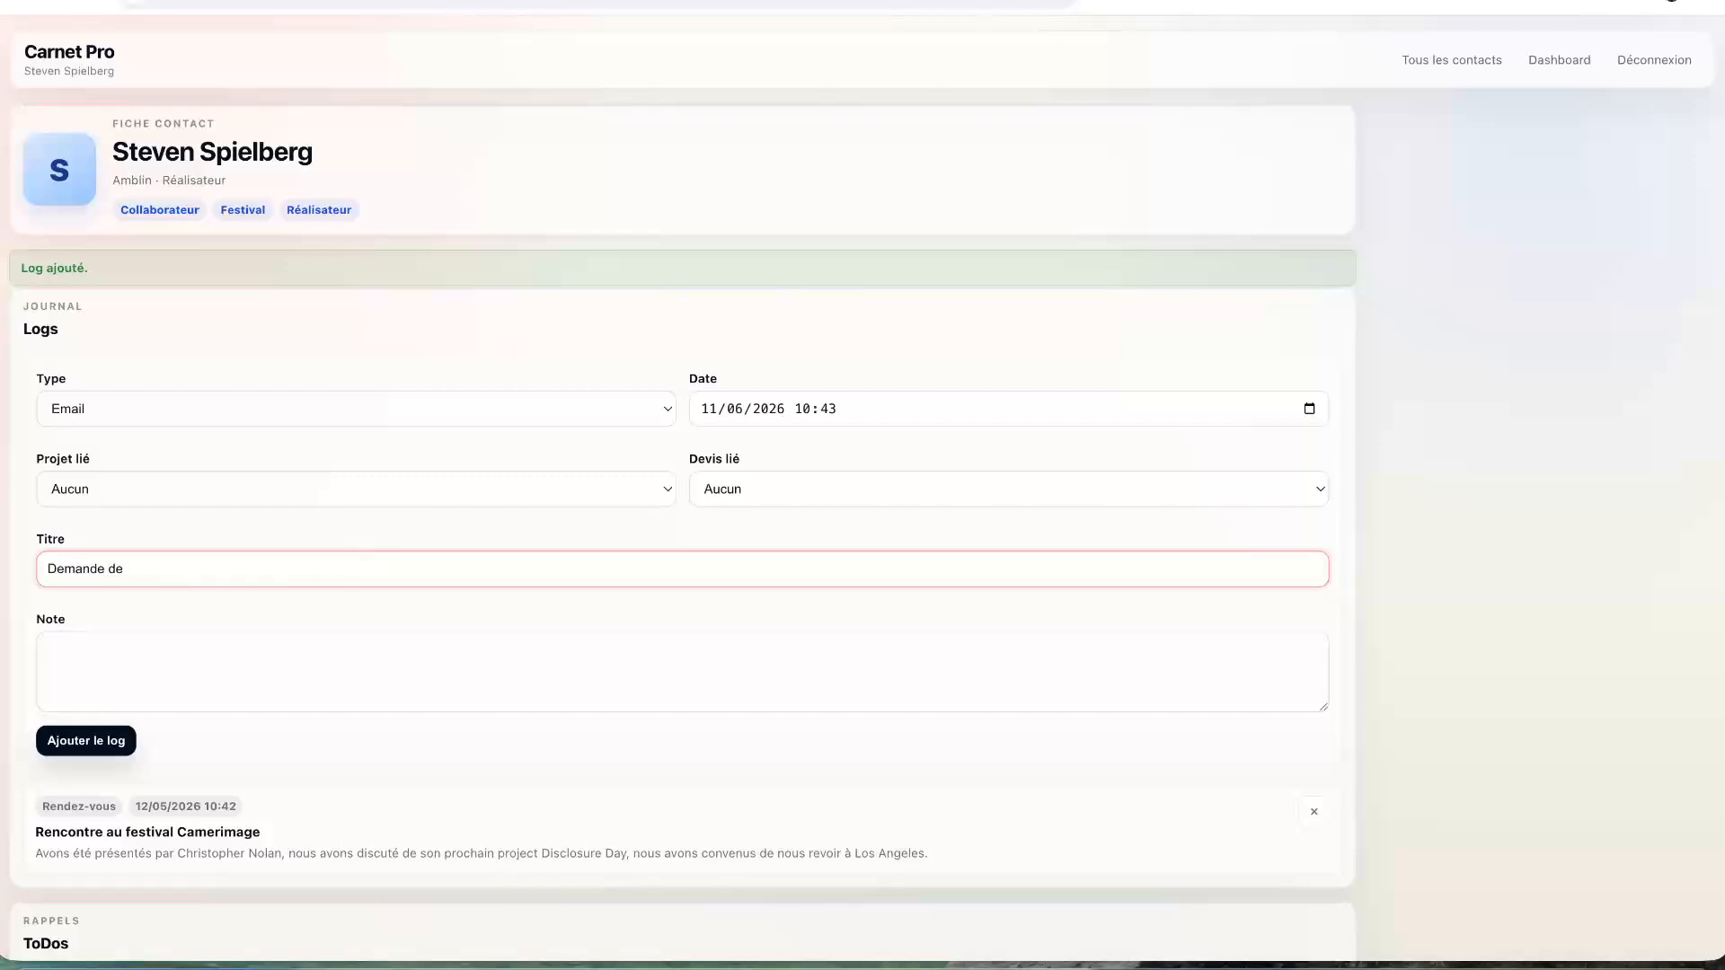
text(découpage technique)
key(Tab)
text(Steven)
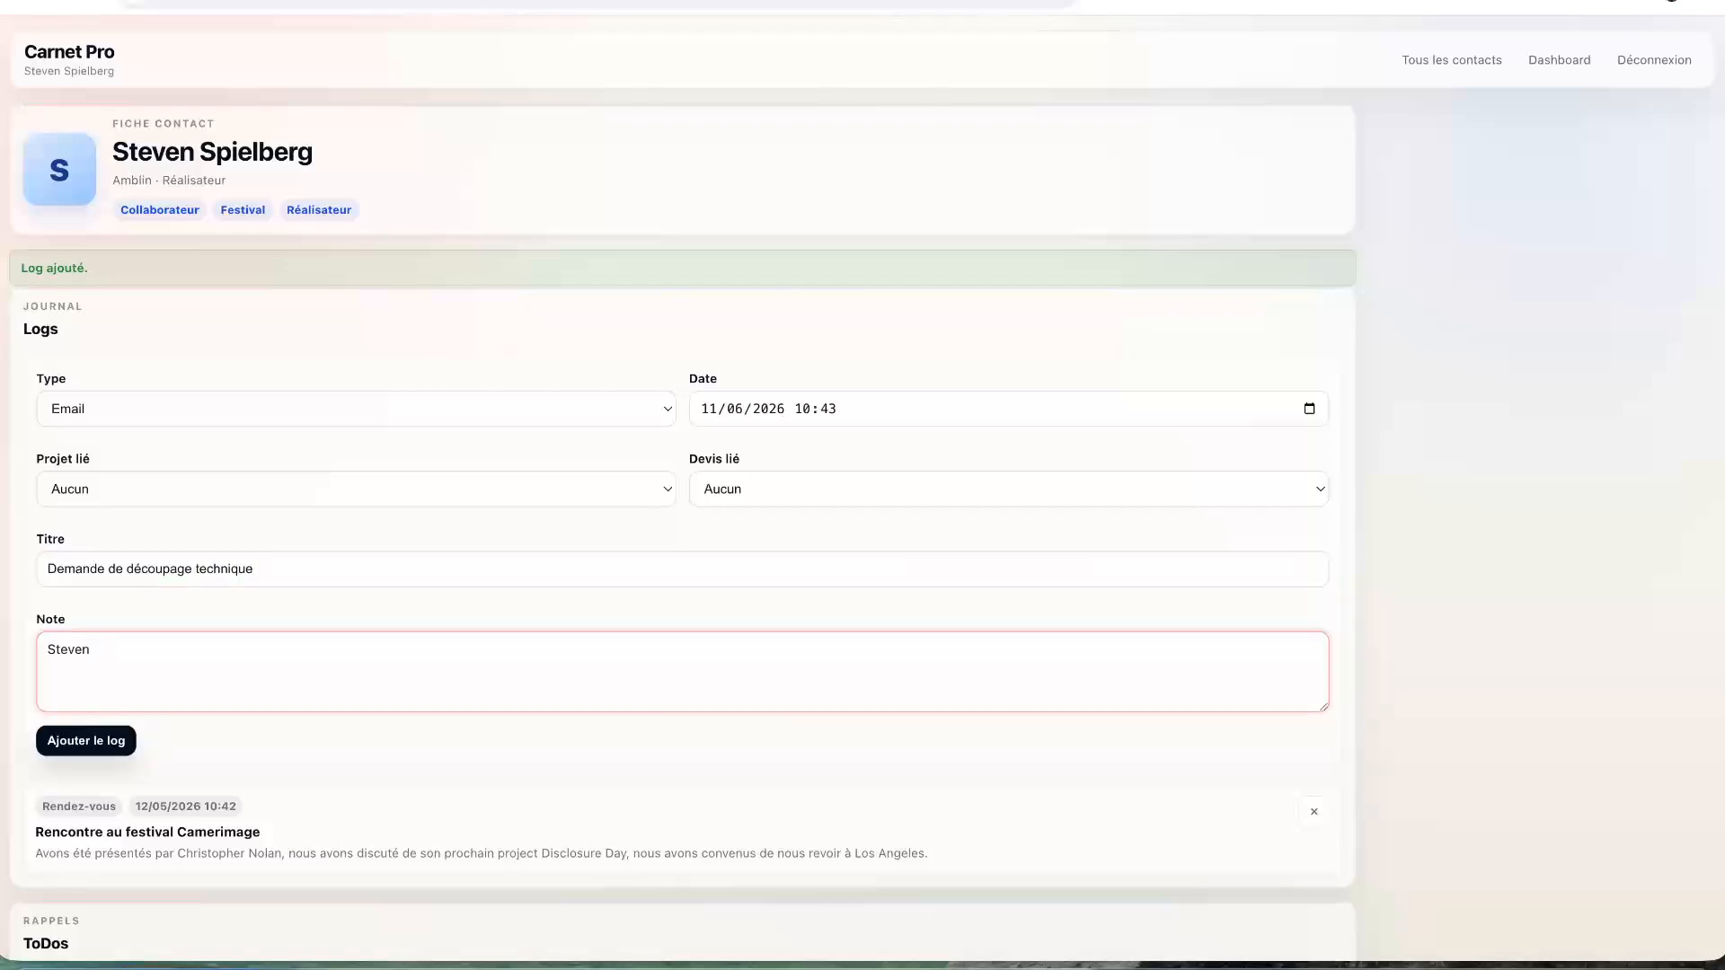
text( m'a demandé de l'aider pour le découpage technique de son )
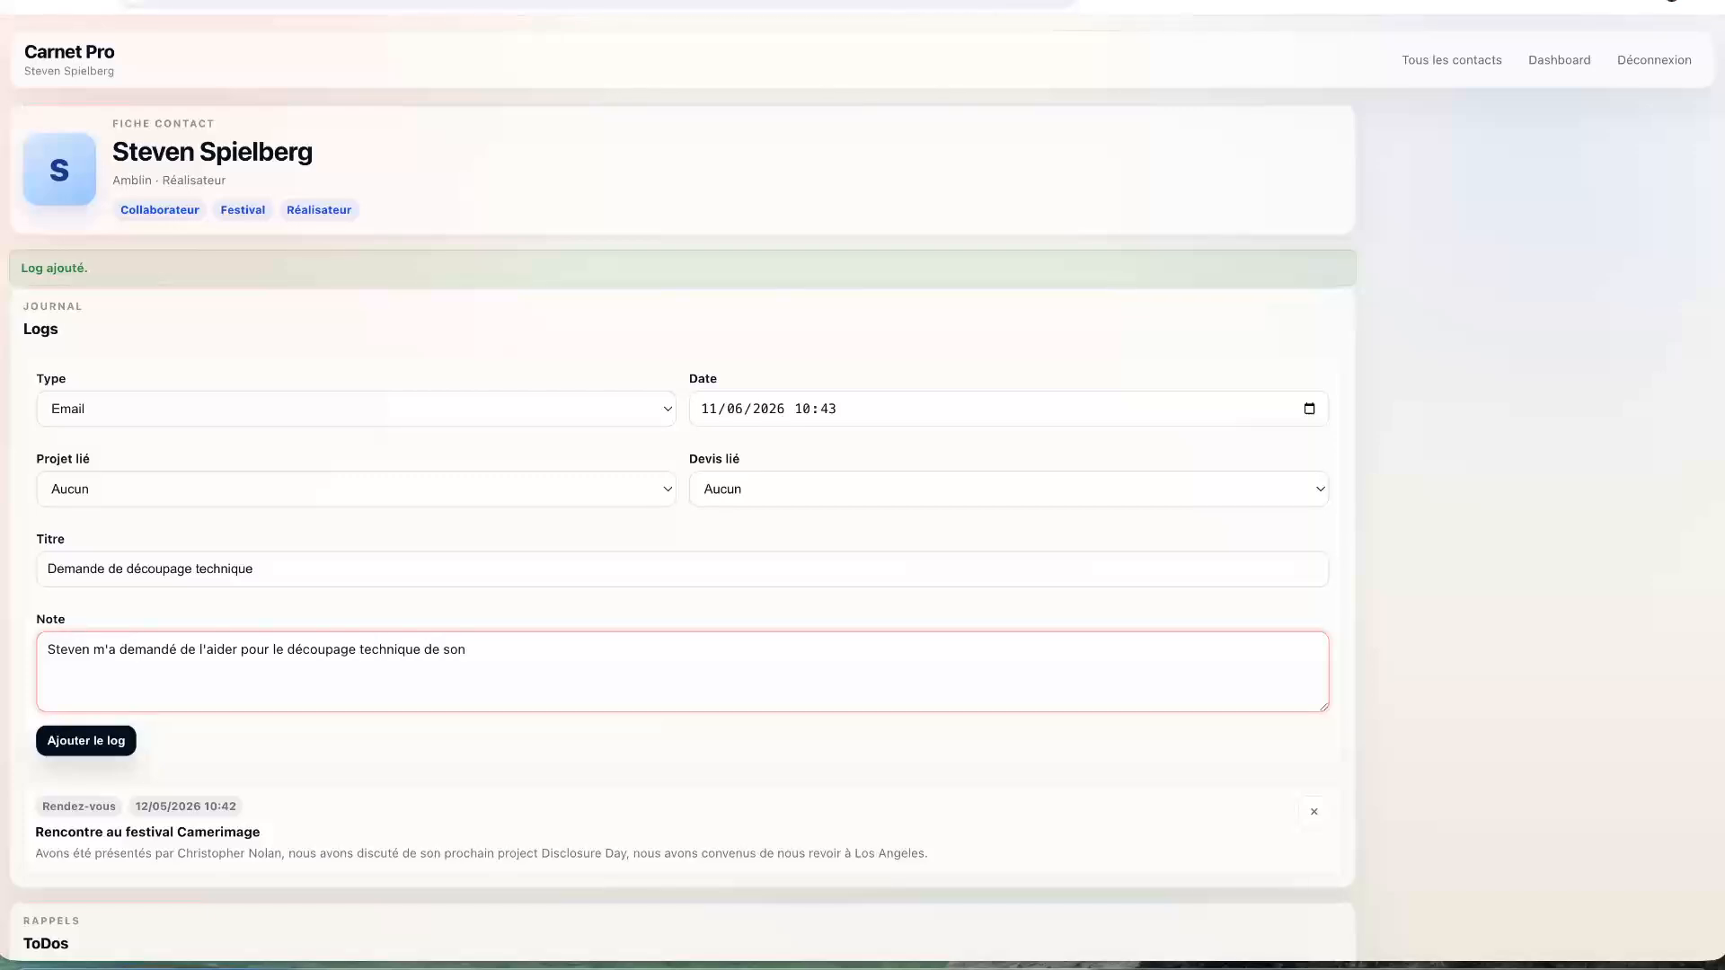
text(court-métrage tournée en Frahcence)
click(108, 749)
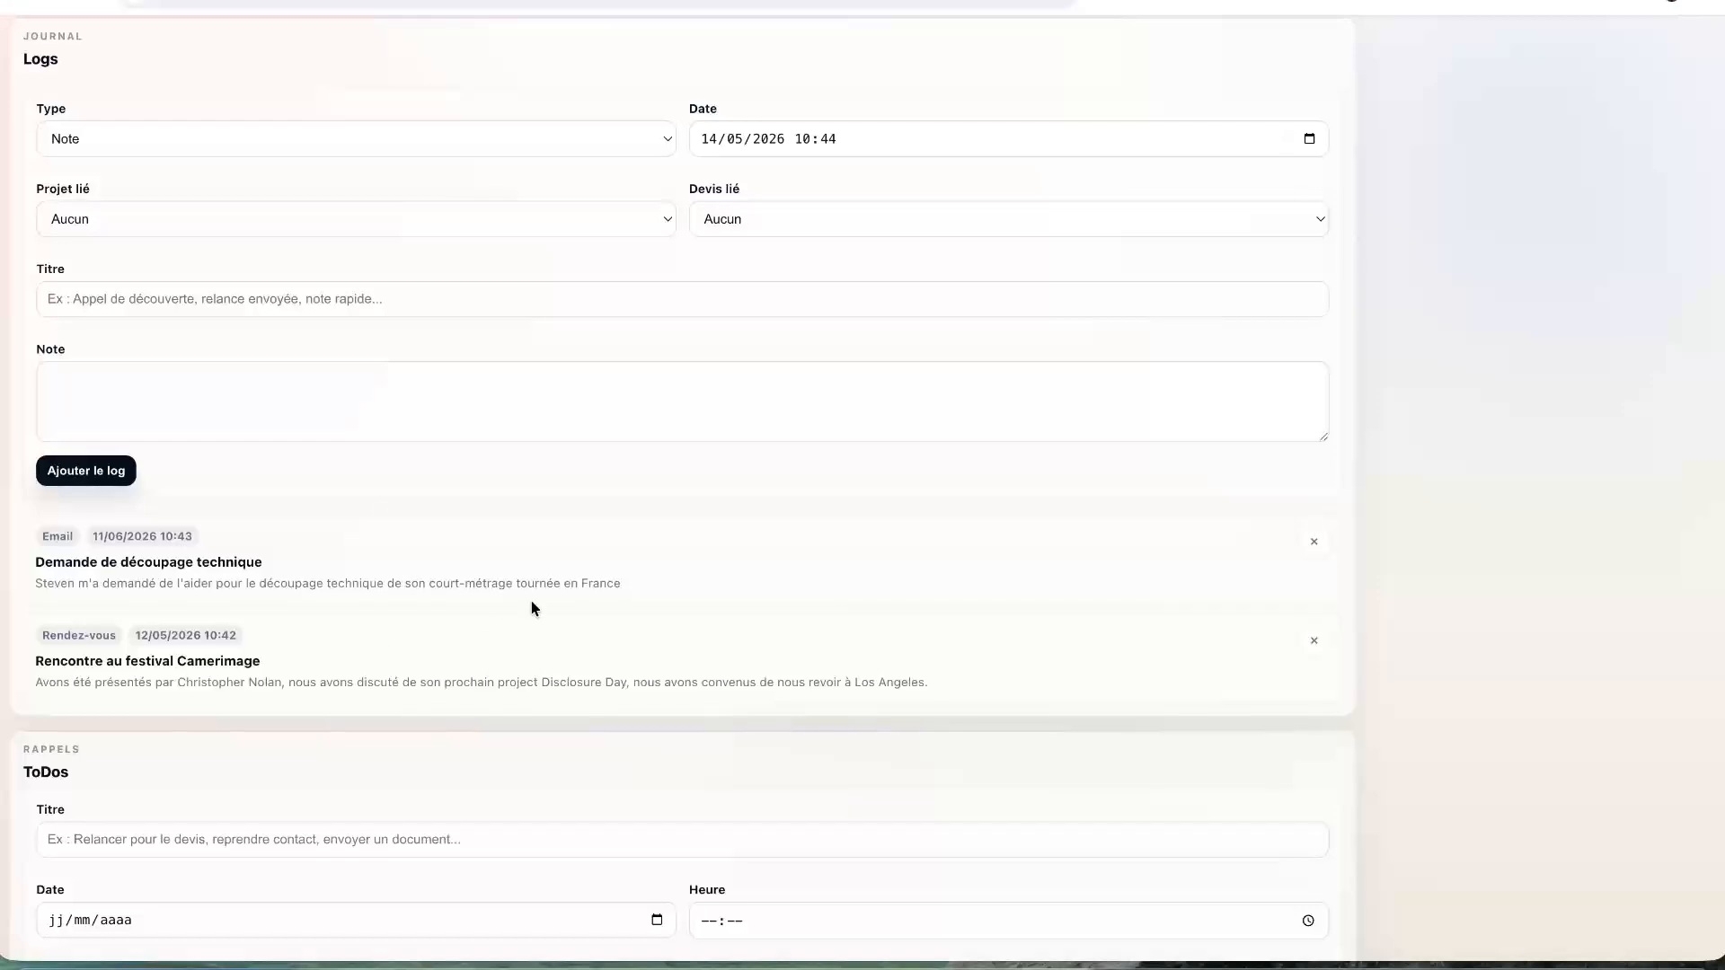
scroll(532, 608, down, 2)
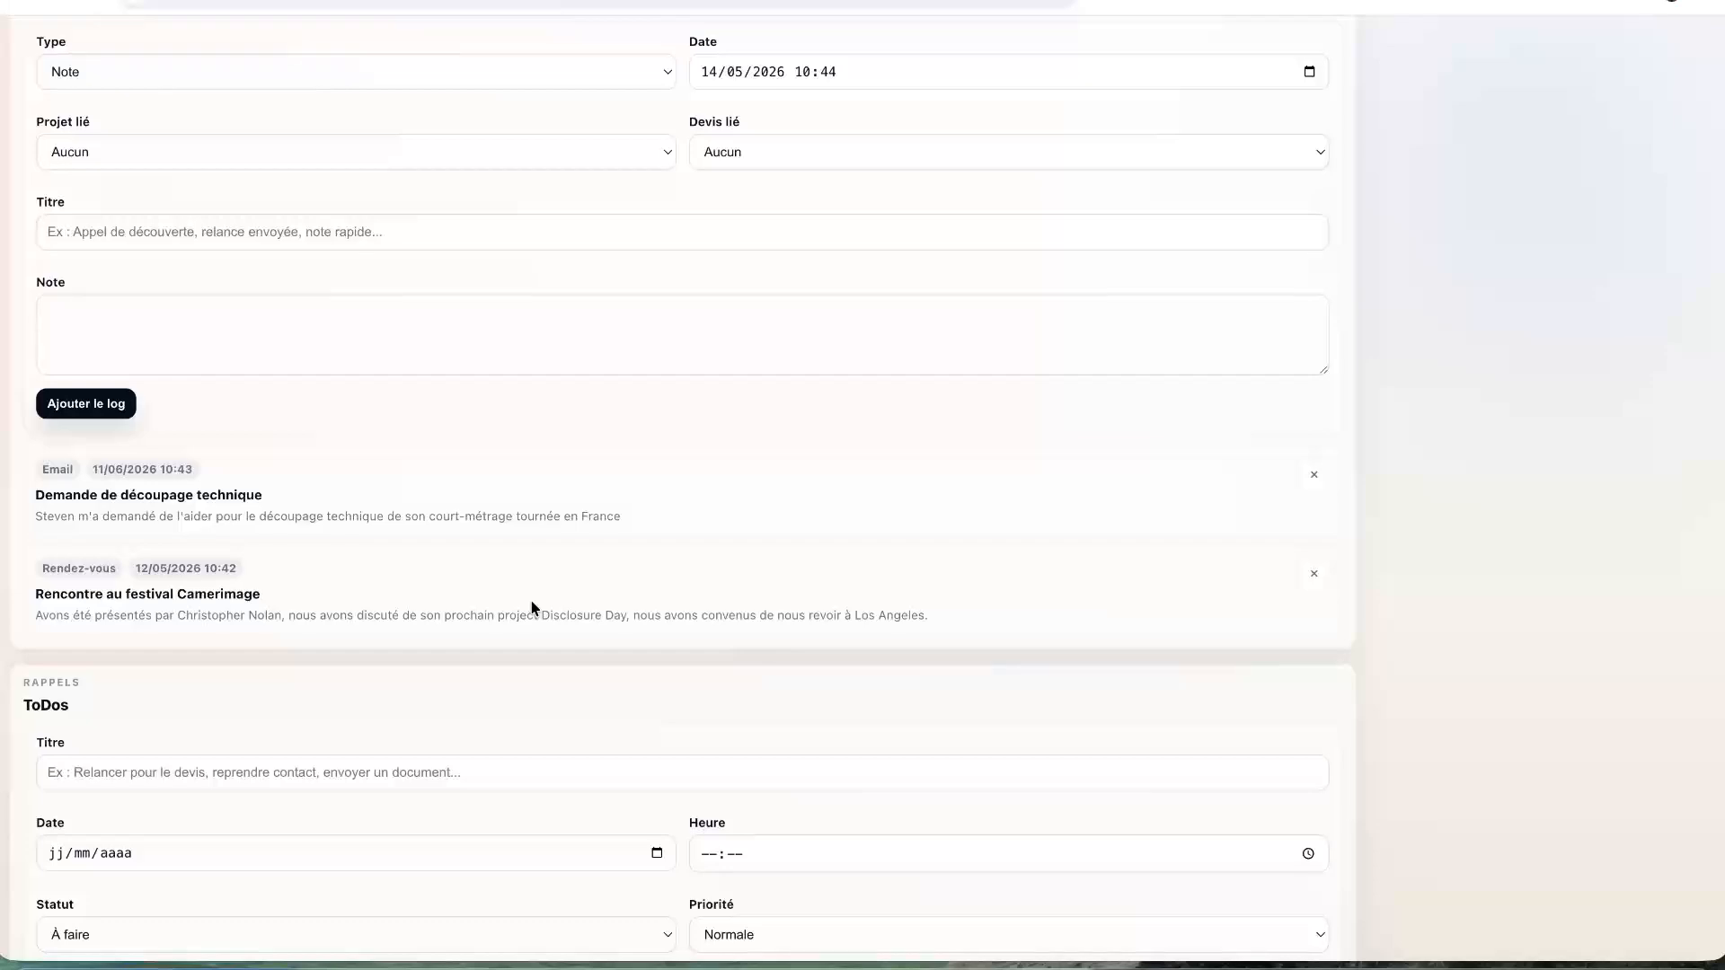
scroll(532, 609, down, 2)
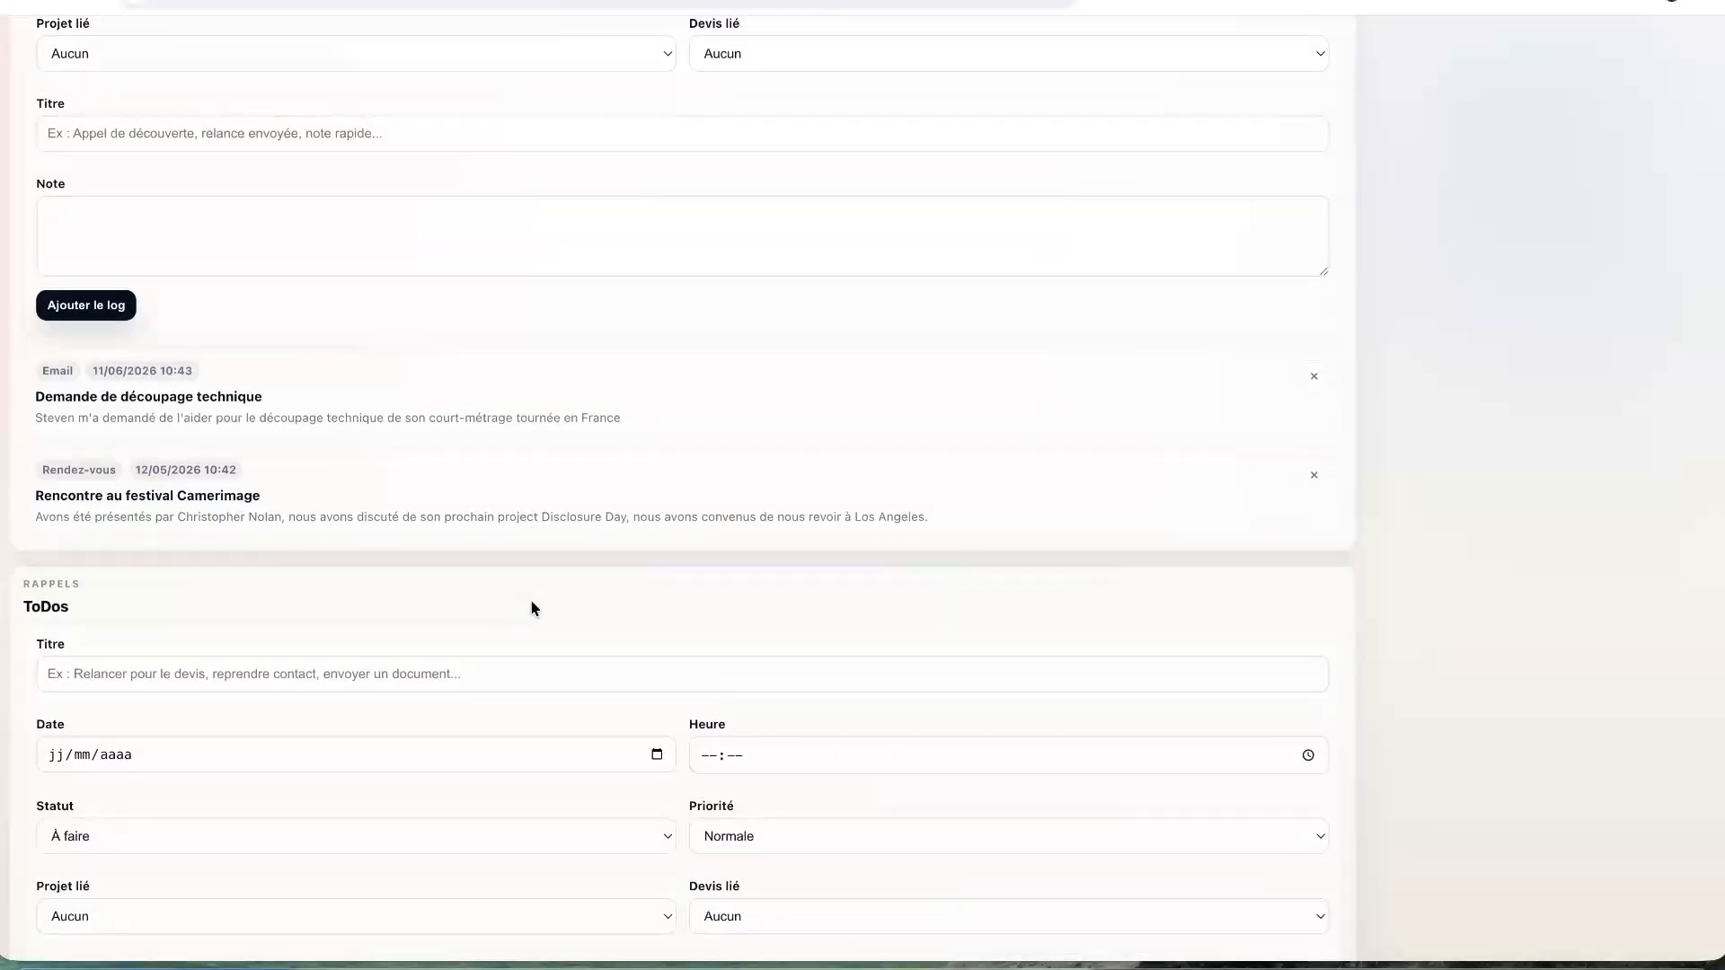
scroll(531, 609, up, 5)
scroll(532, 609, up, 2)
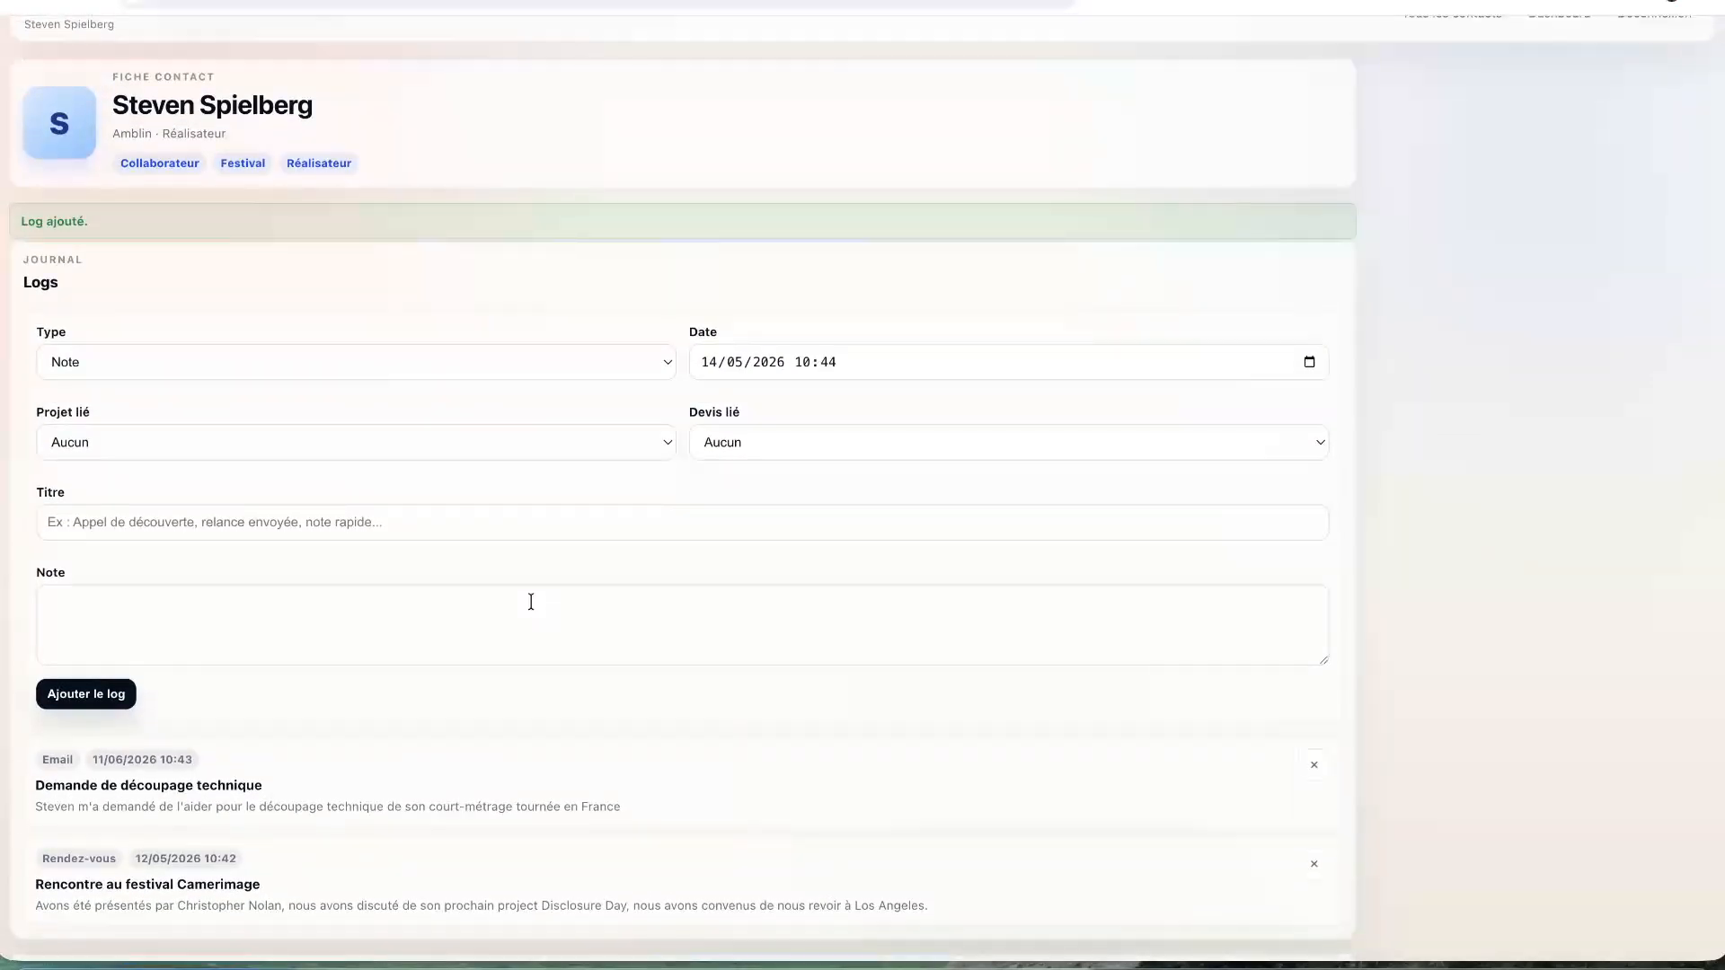
scroll(530, 602, down, 8)
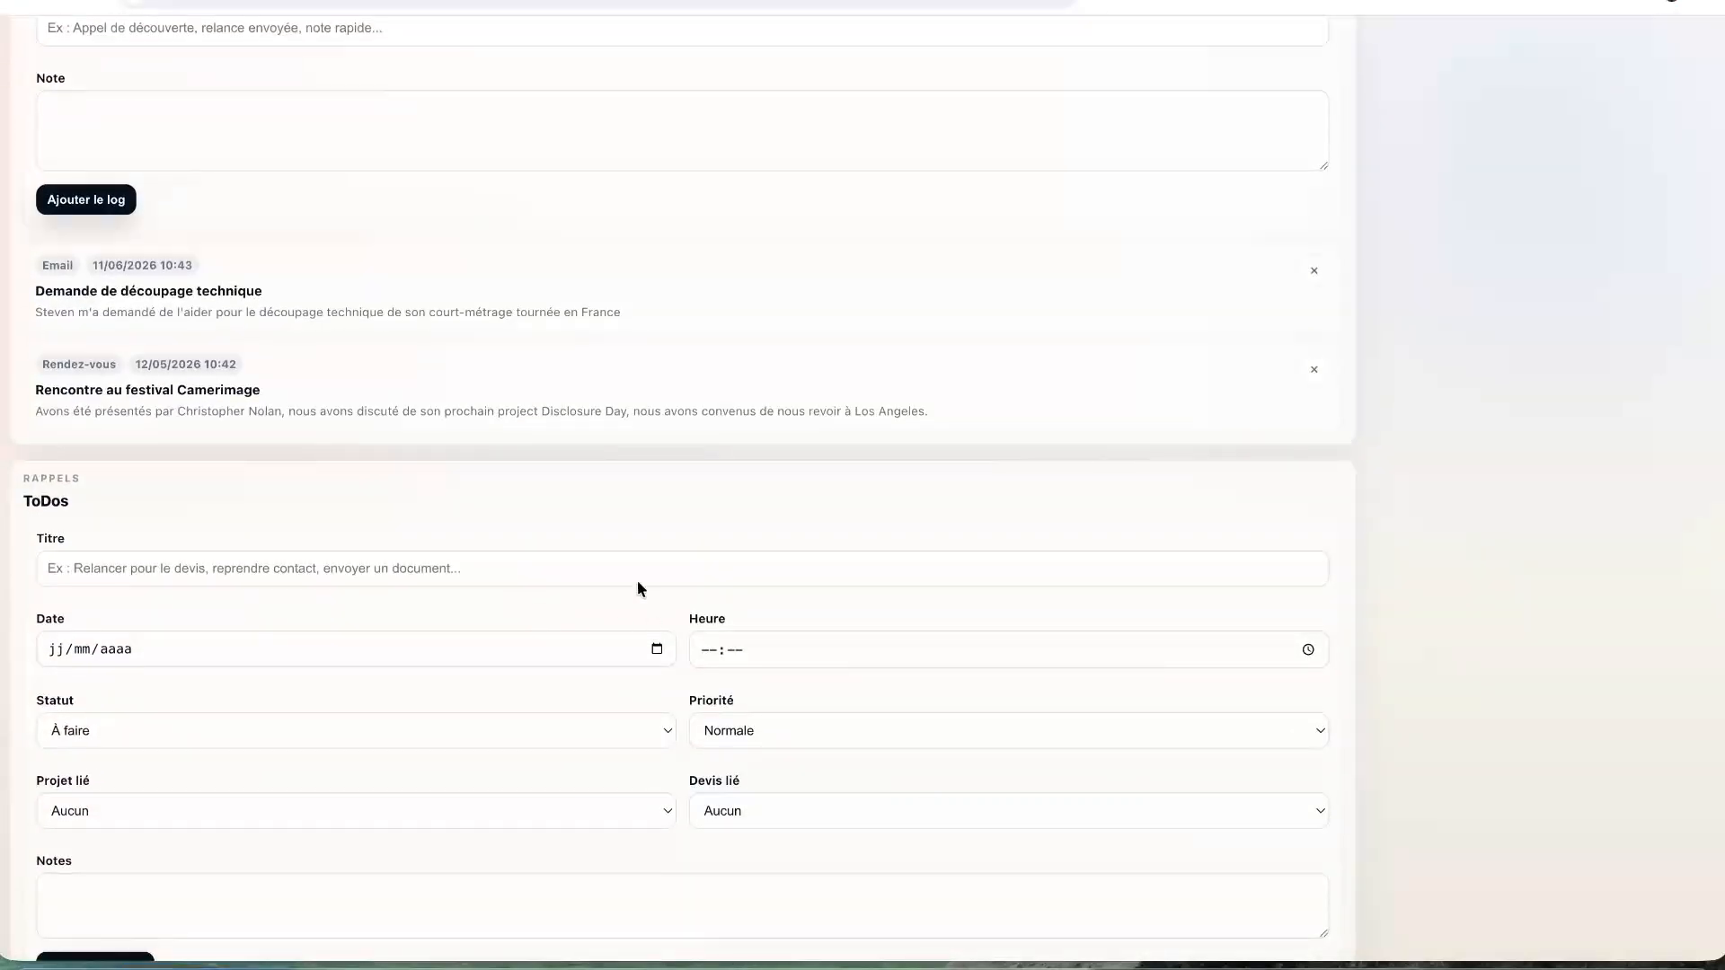
- Title the reminder 'Relancer au sujet de son court-métrage' and date it 31 August 2026
click(443, 555)
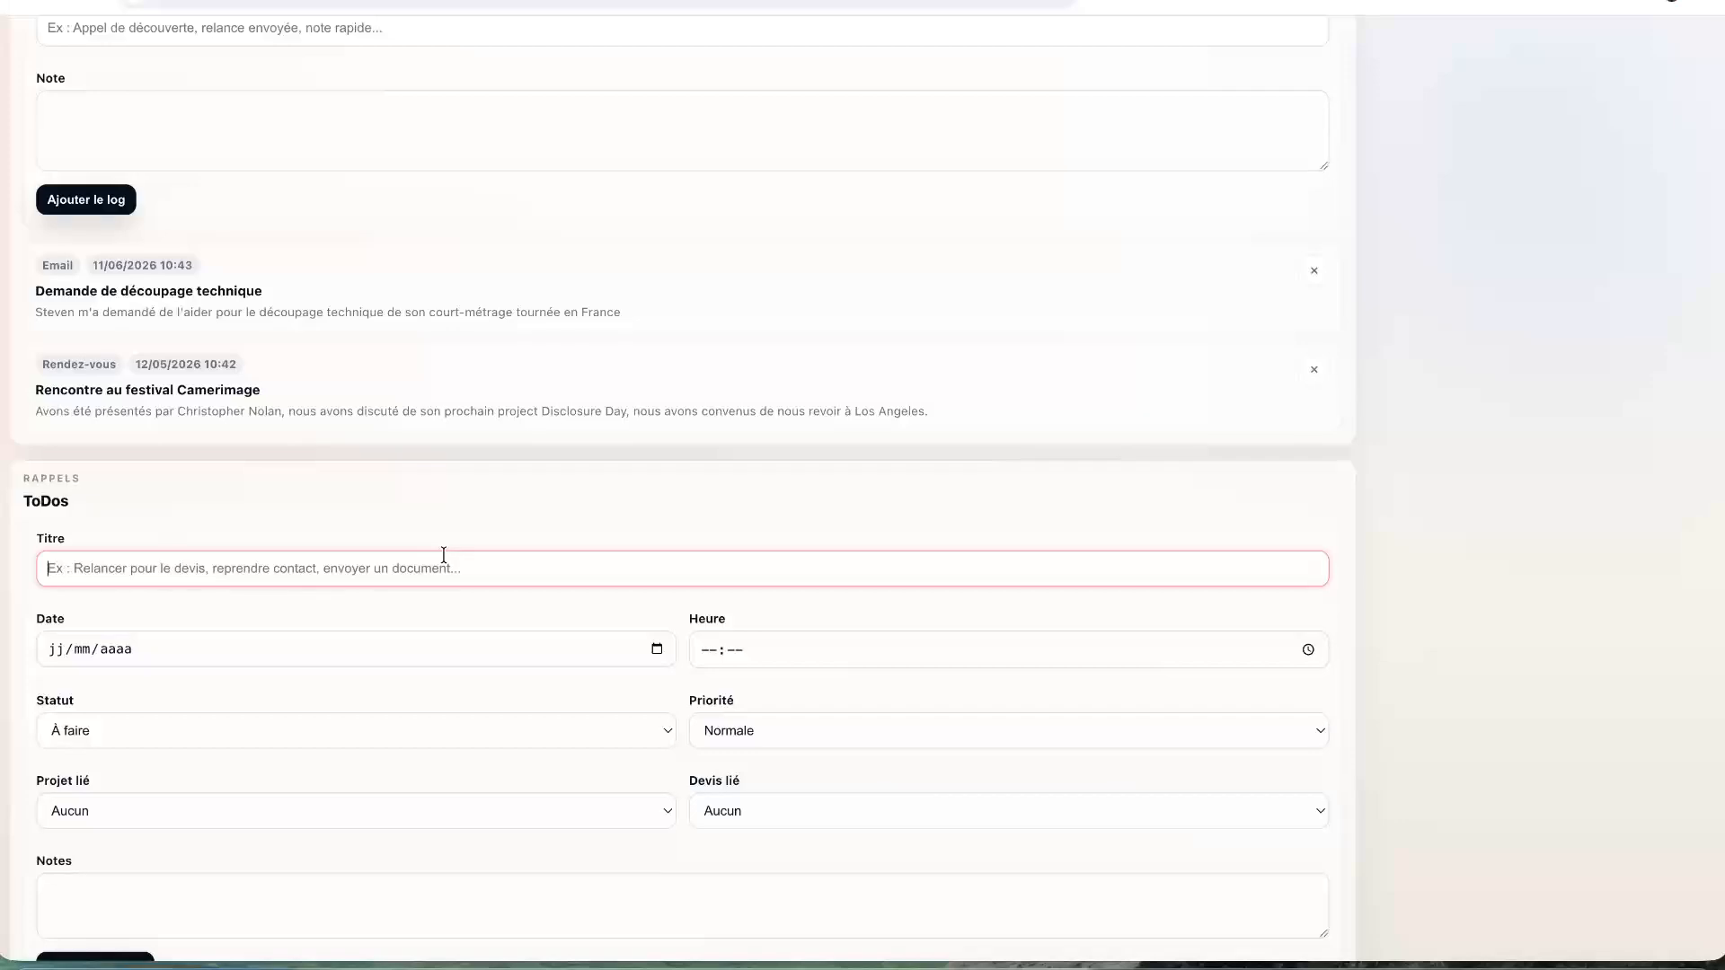
text(Relancer )
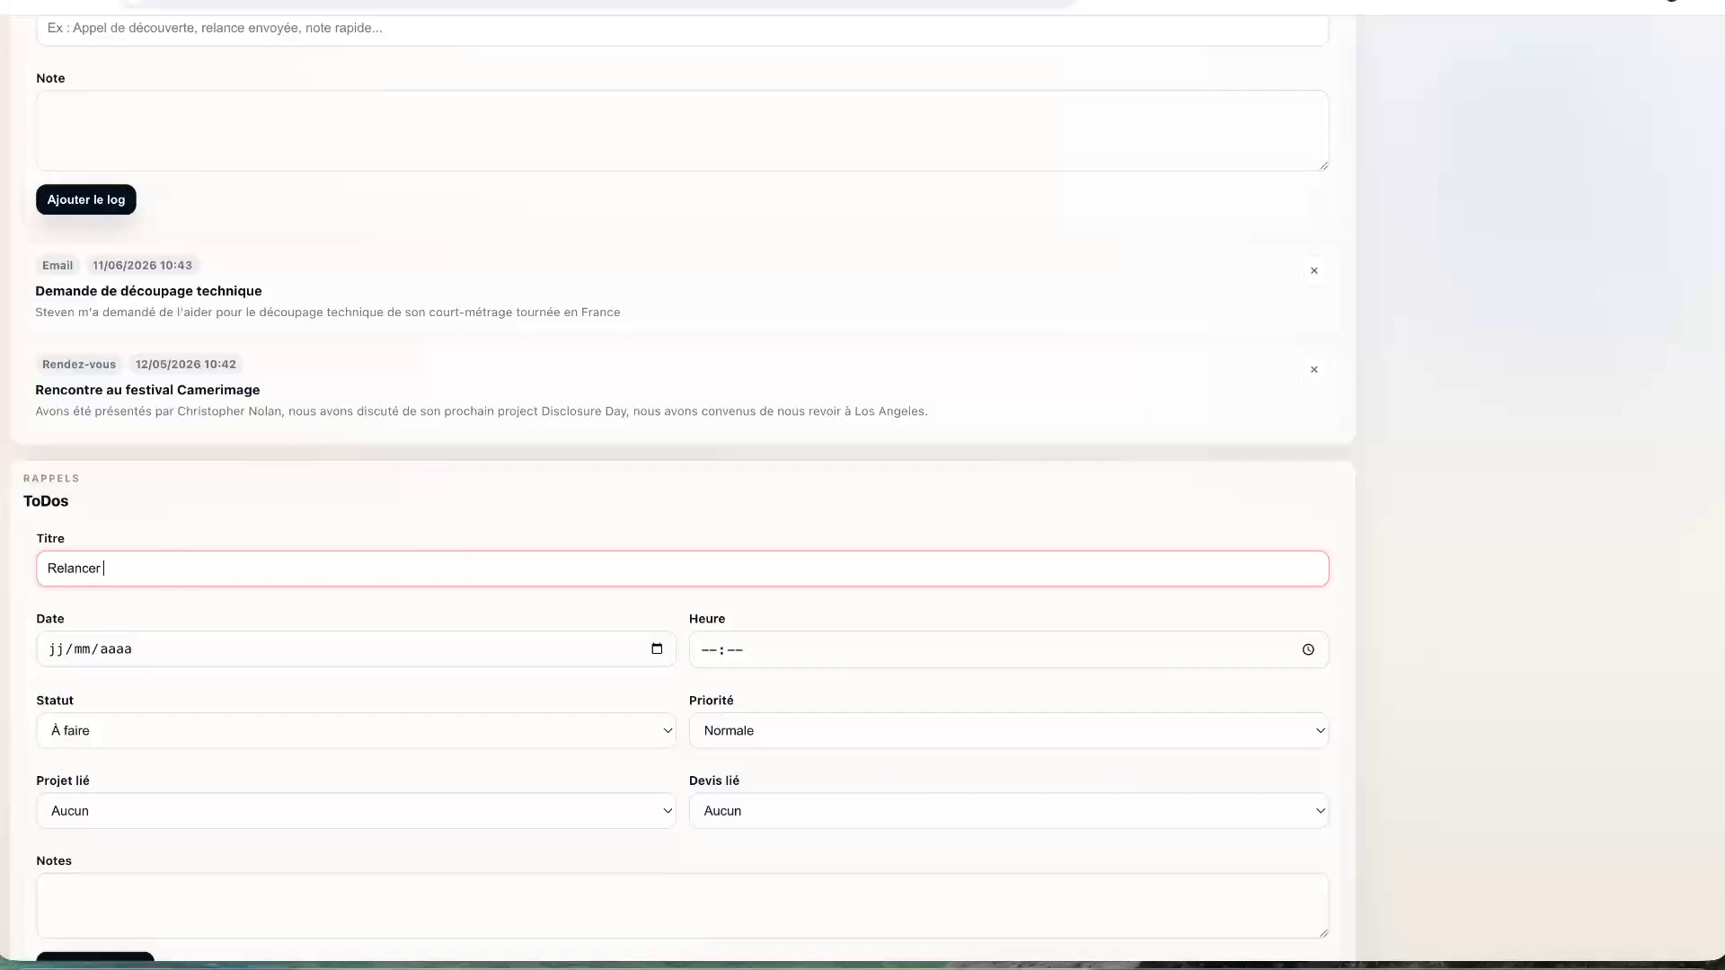
text(au sujet de son court-métrage)
click(656, 648)
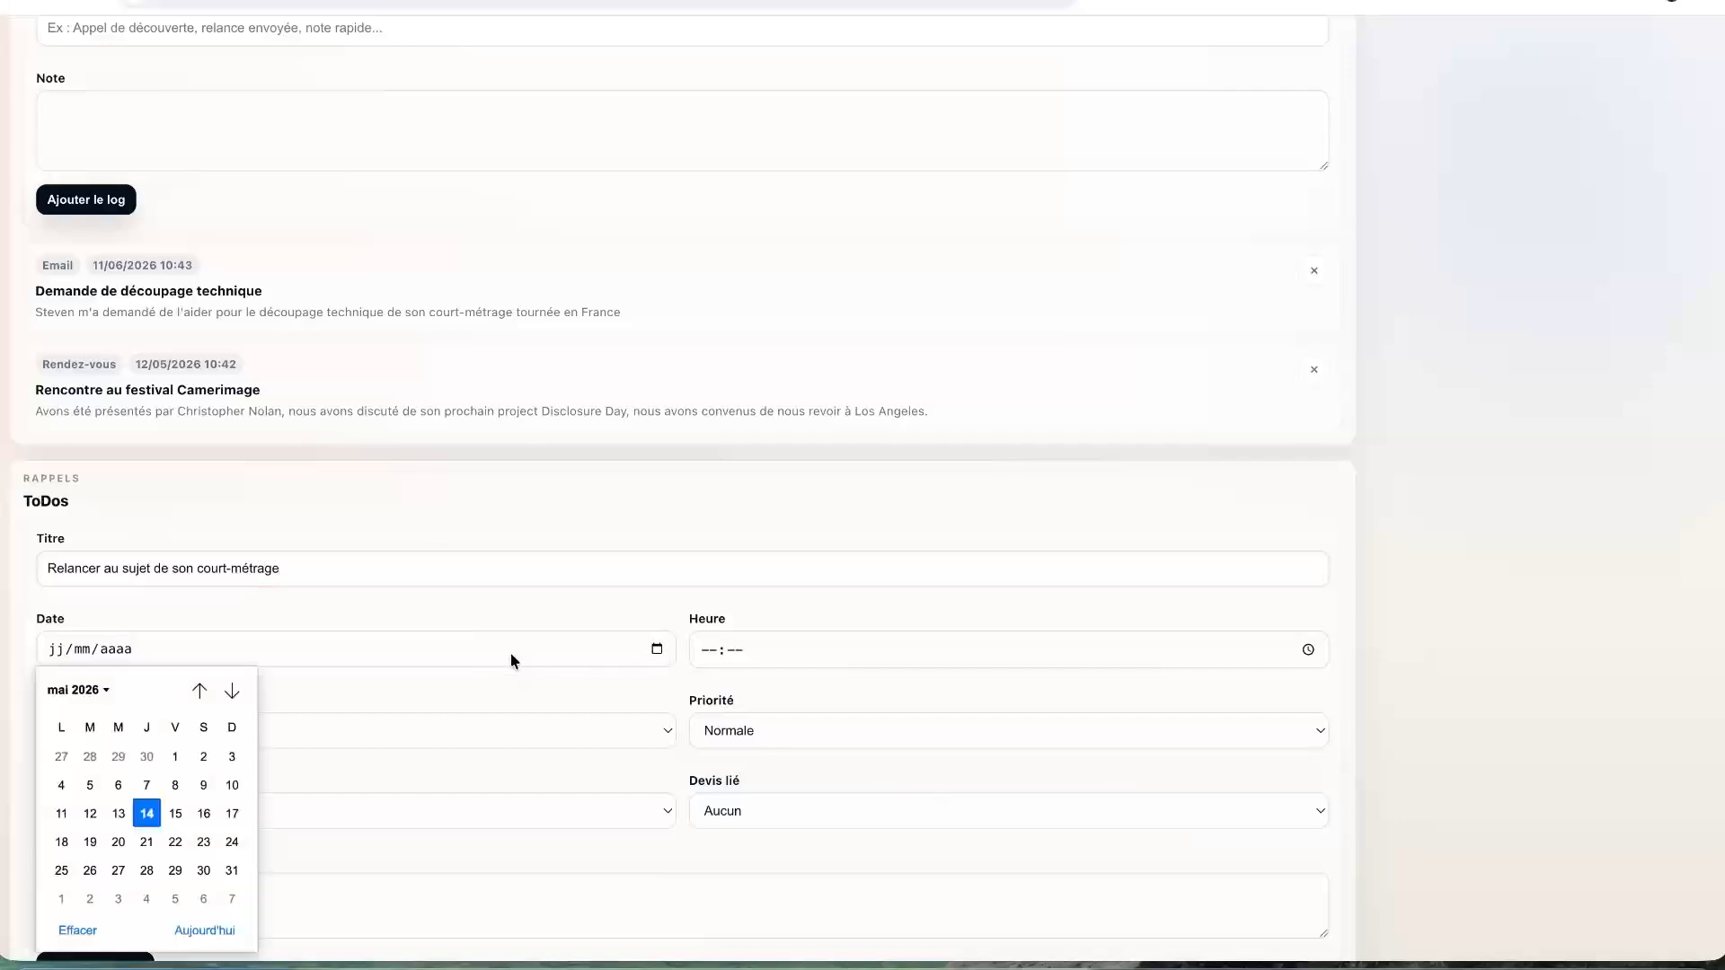
click(231, 691)
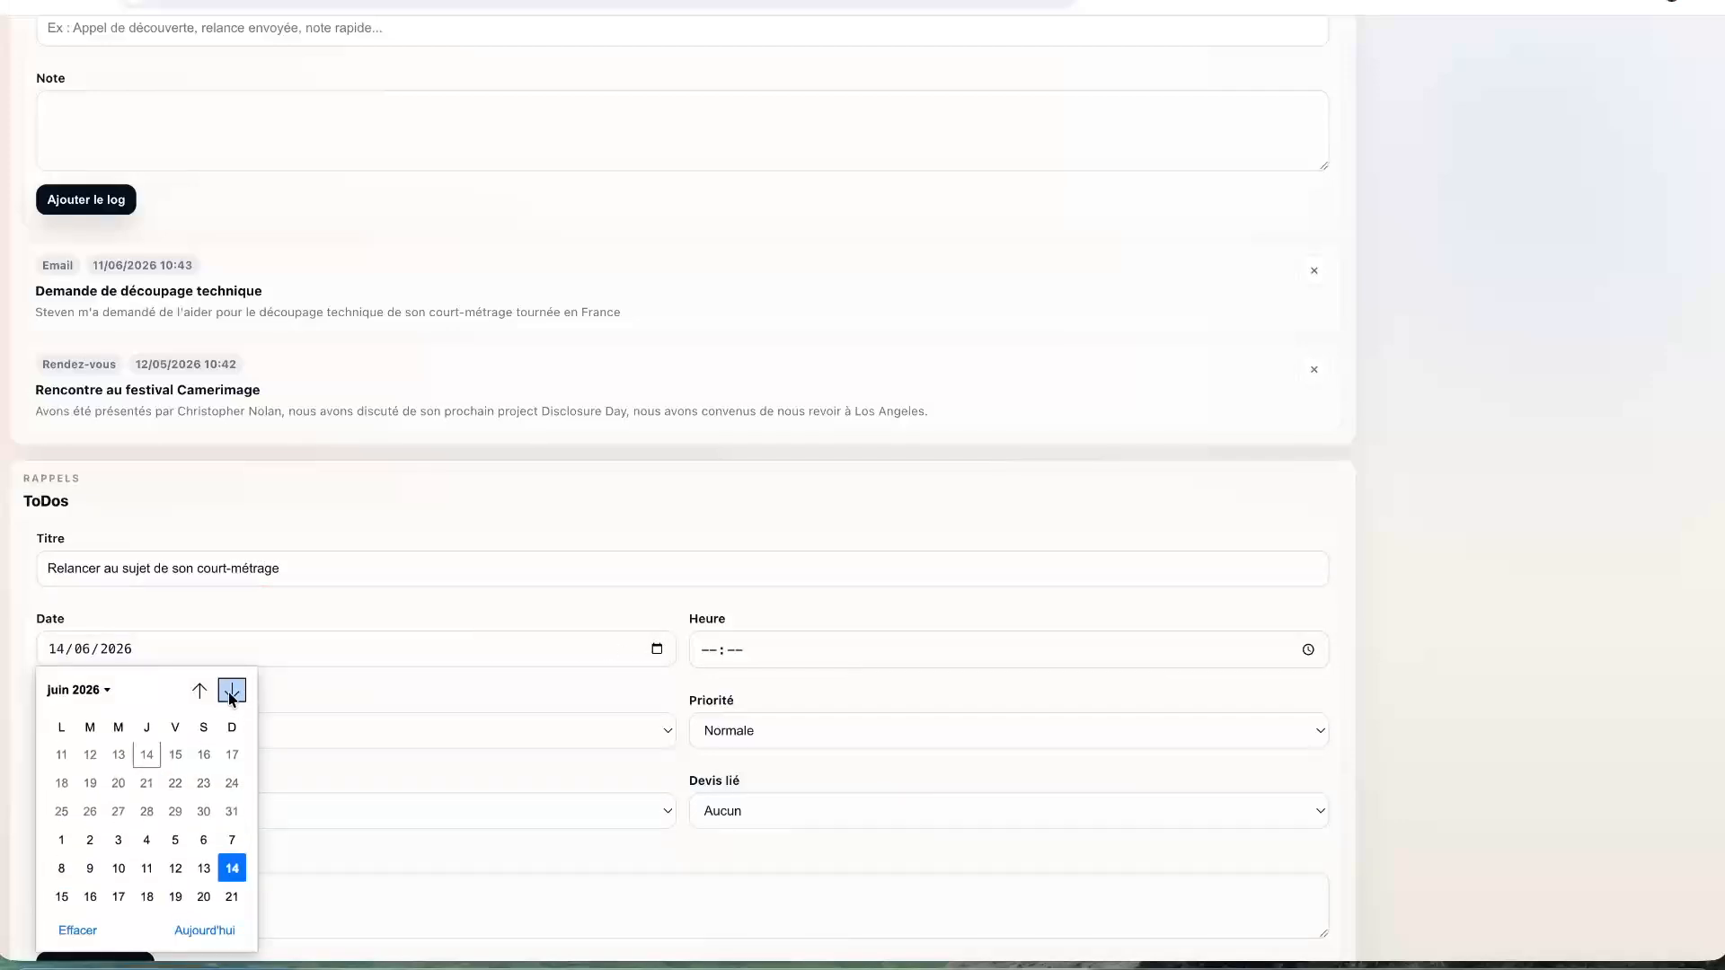
click(232, 691)
click(232, 692)
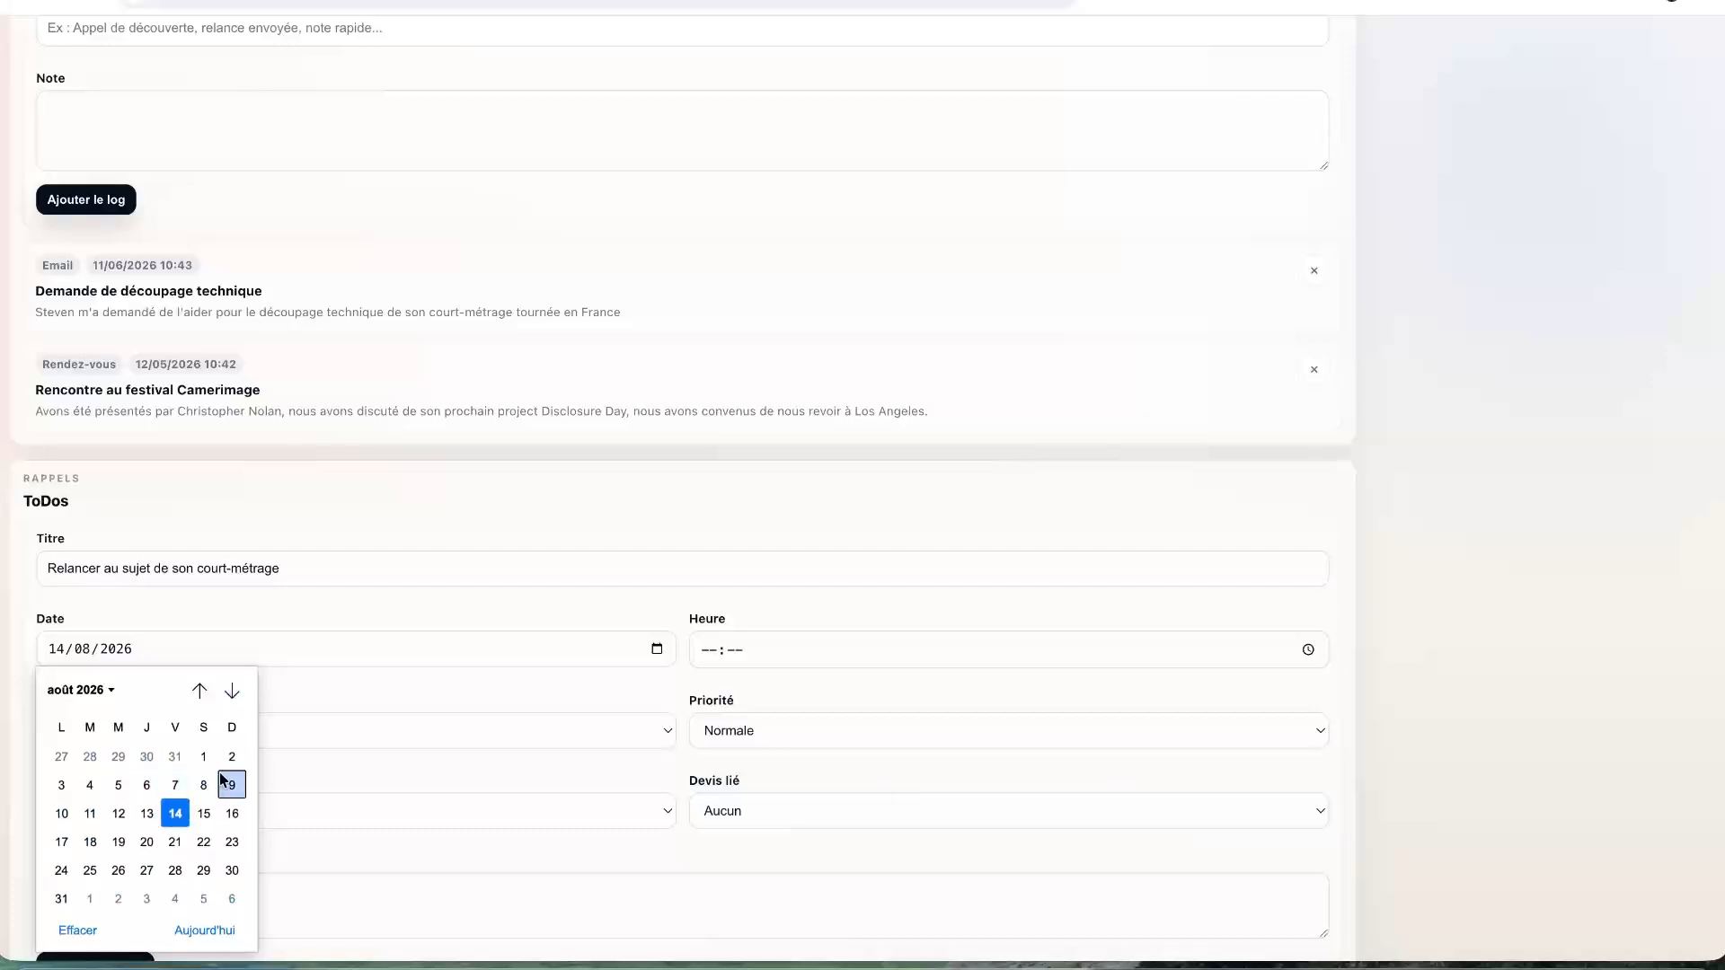
click(204, 813)
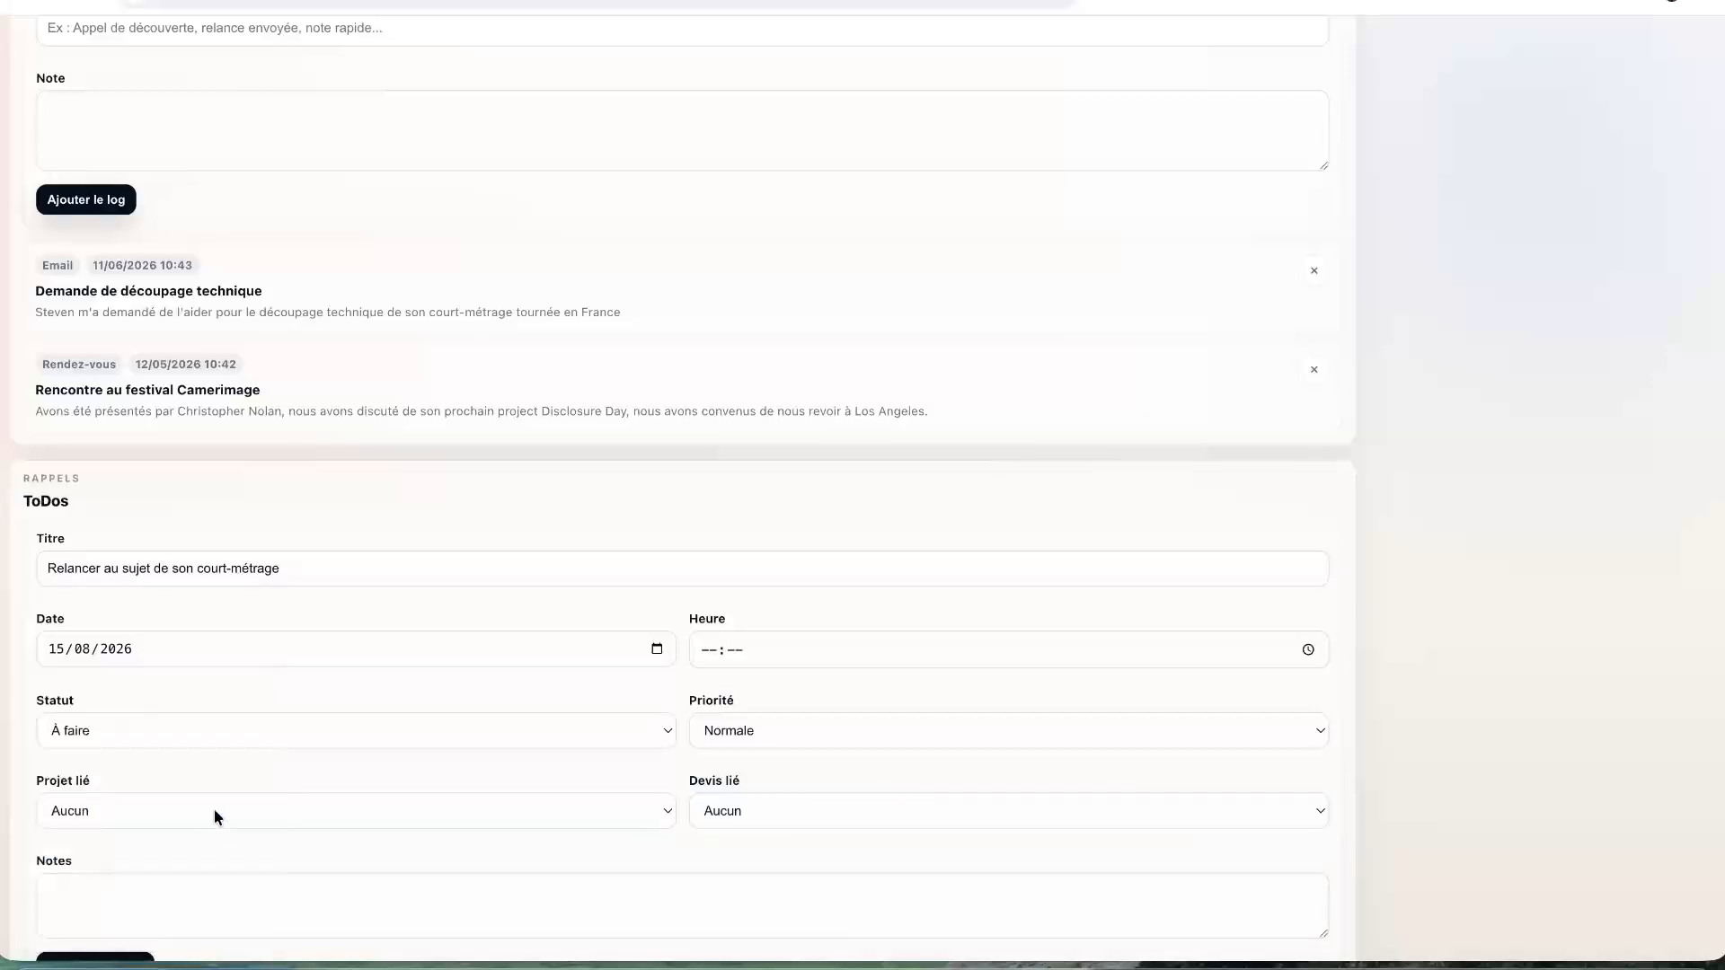
click(655, 647)
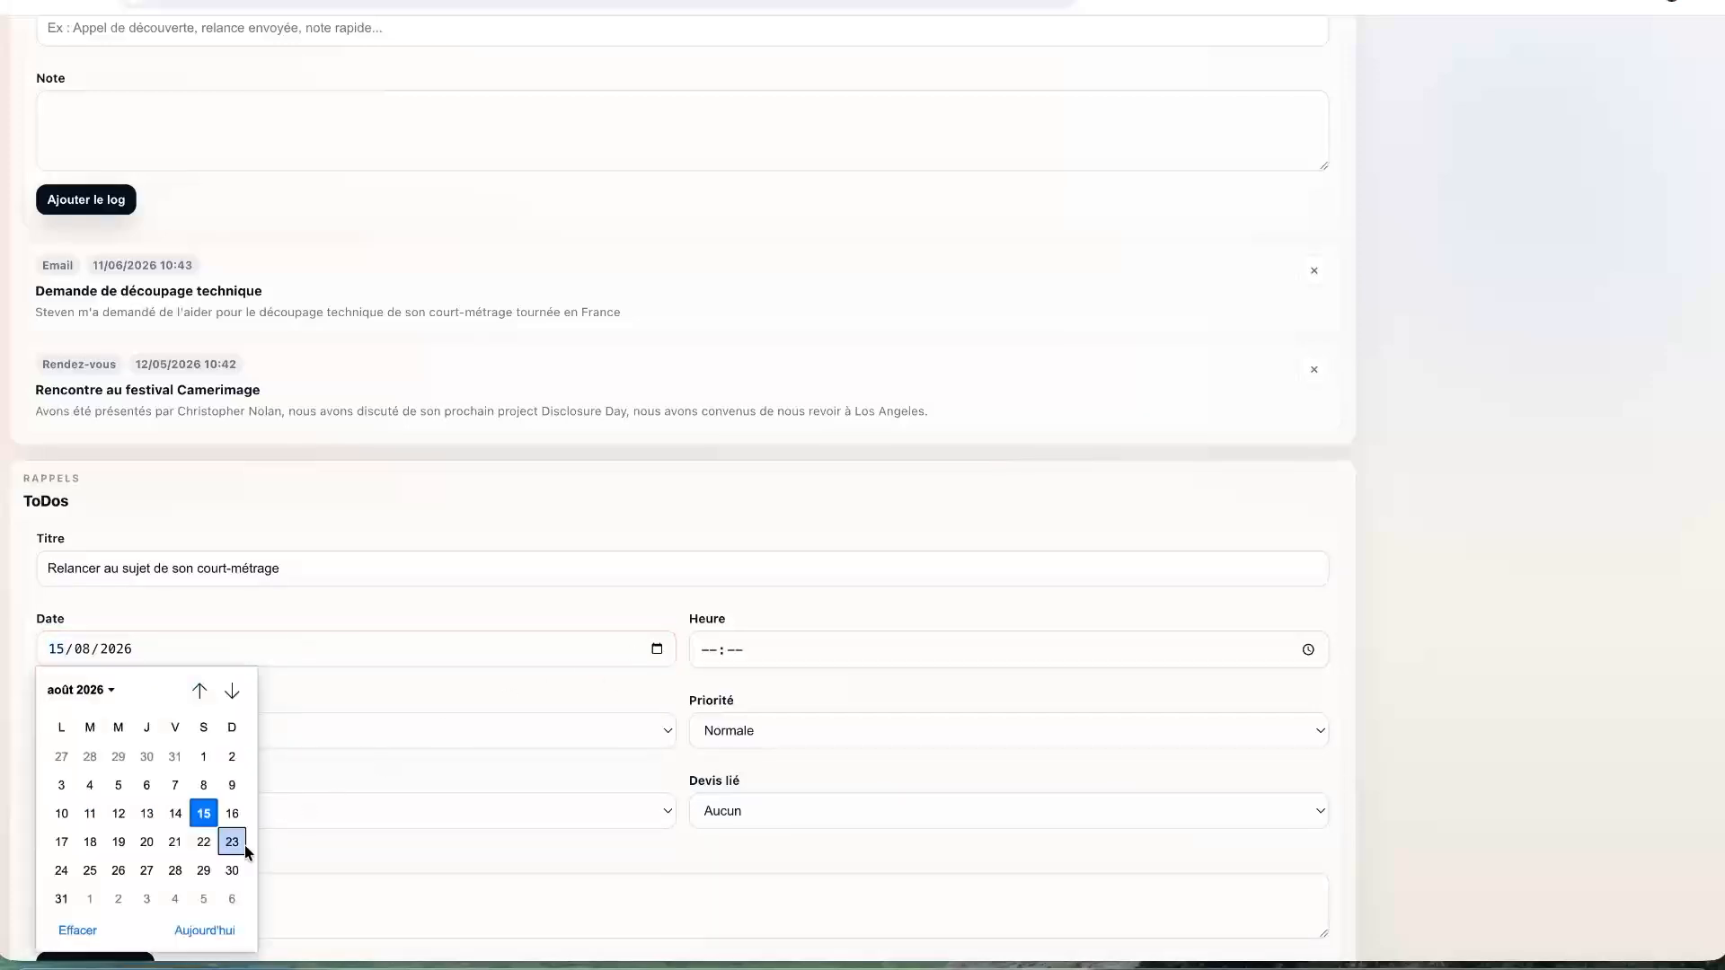
click(61, 898)
- Set the reminder time to 10:00, keeping status À faire and priority Normale
click(890, 650)
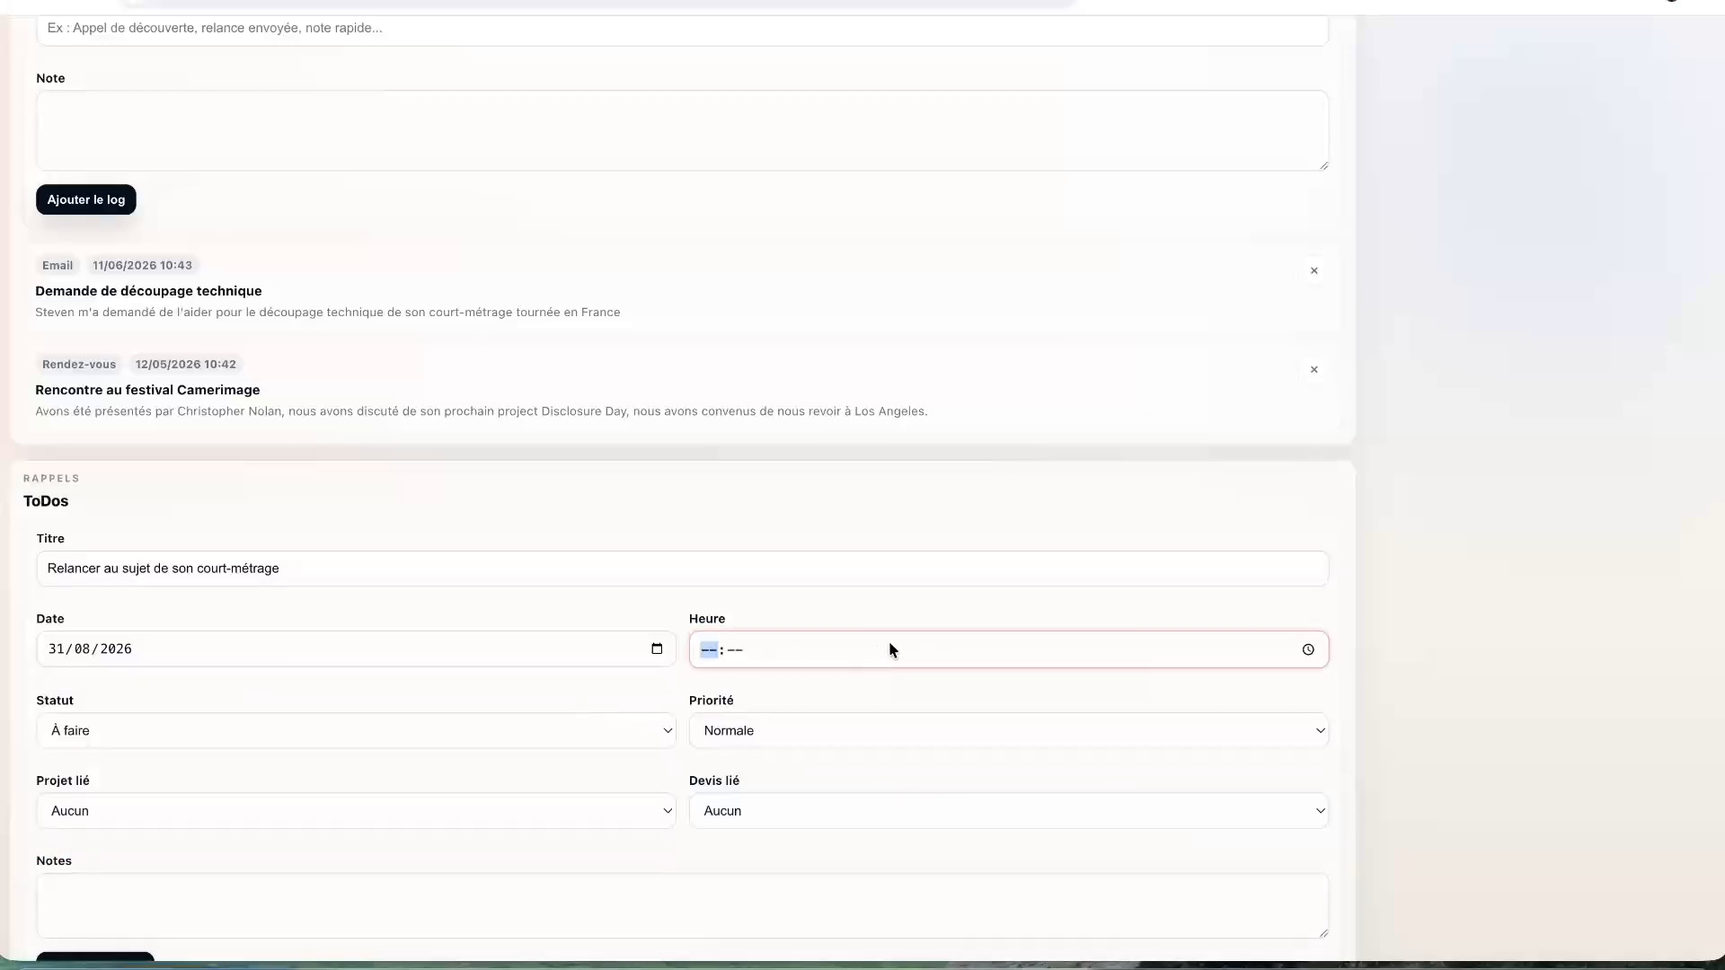
text(10:00)
click(531, 730)
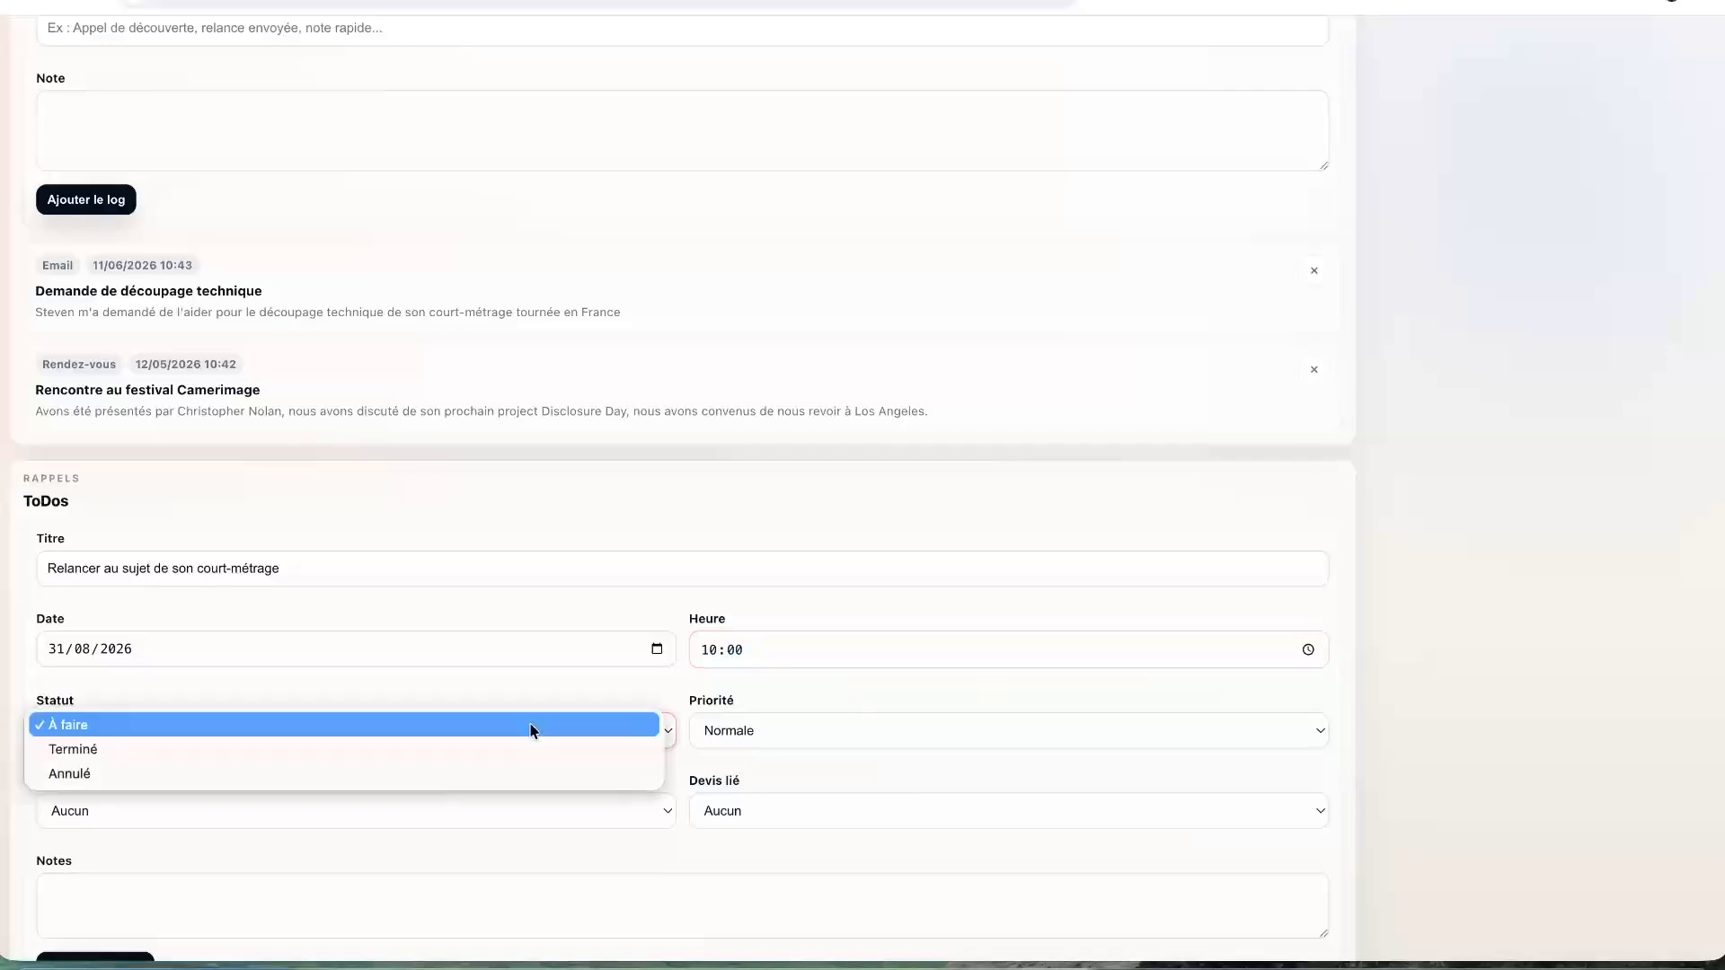
click(531, 728)
click(815, 740)
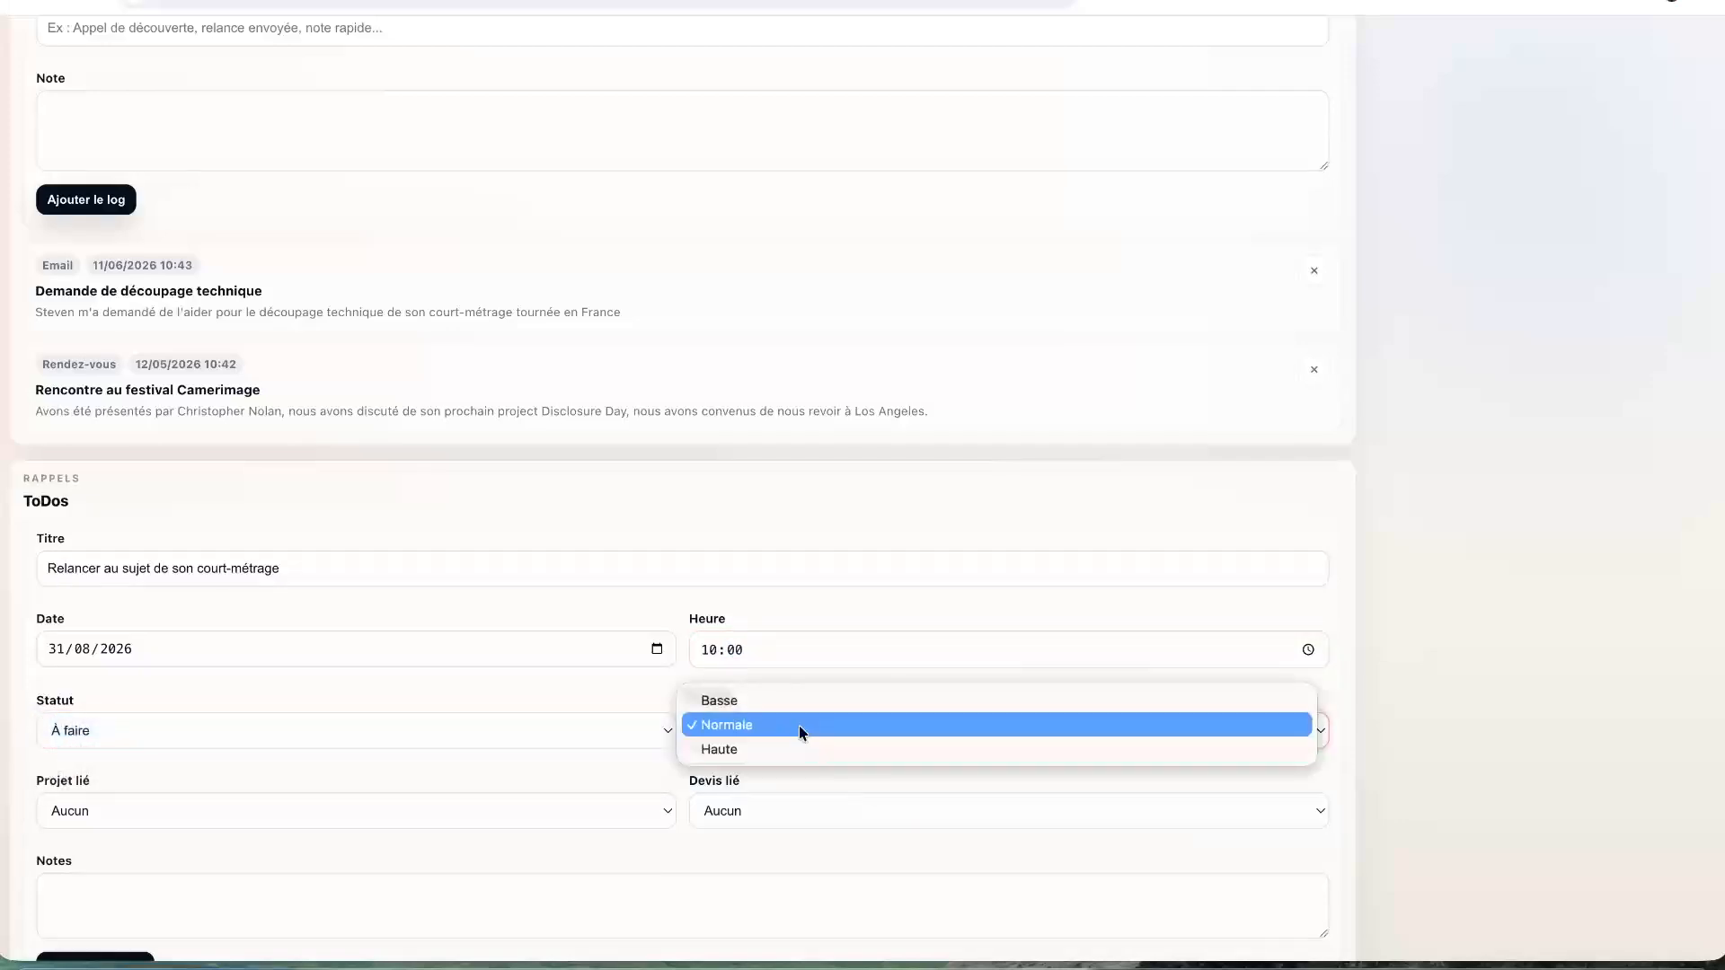
click(724, 724)
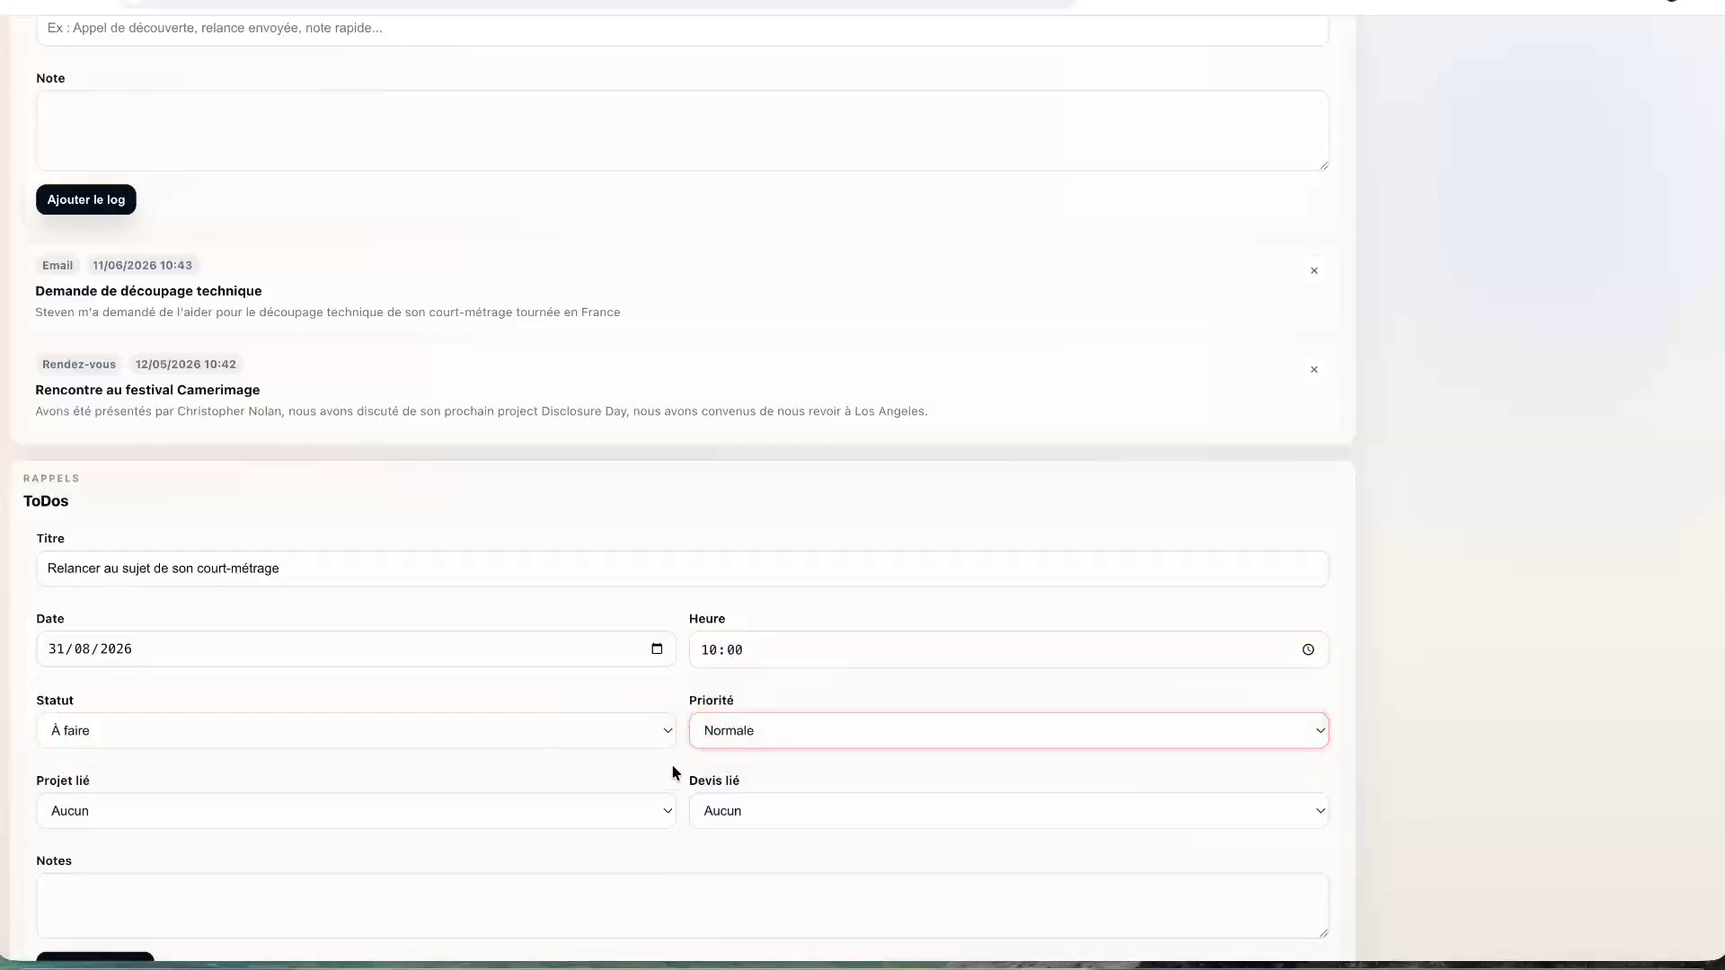
- Add a note about his short-film project in France, save the reminder, and return to the dashboard
scroll(755, 677, down, 3)
click(532, 807)
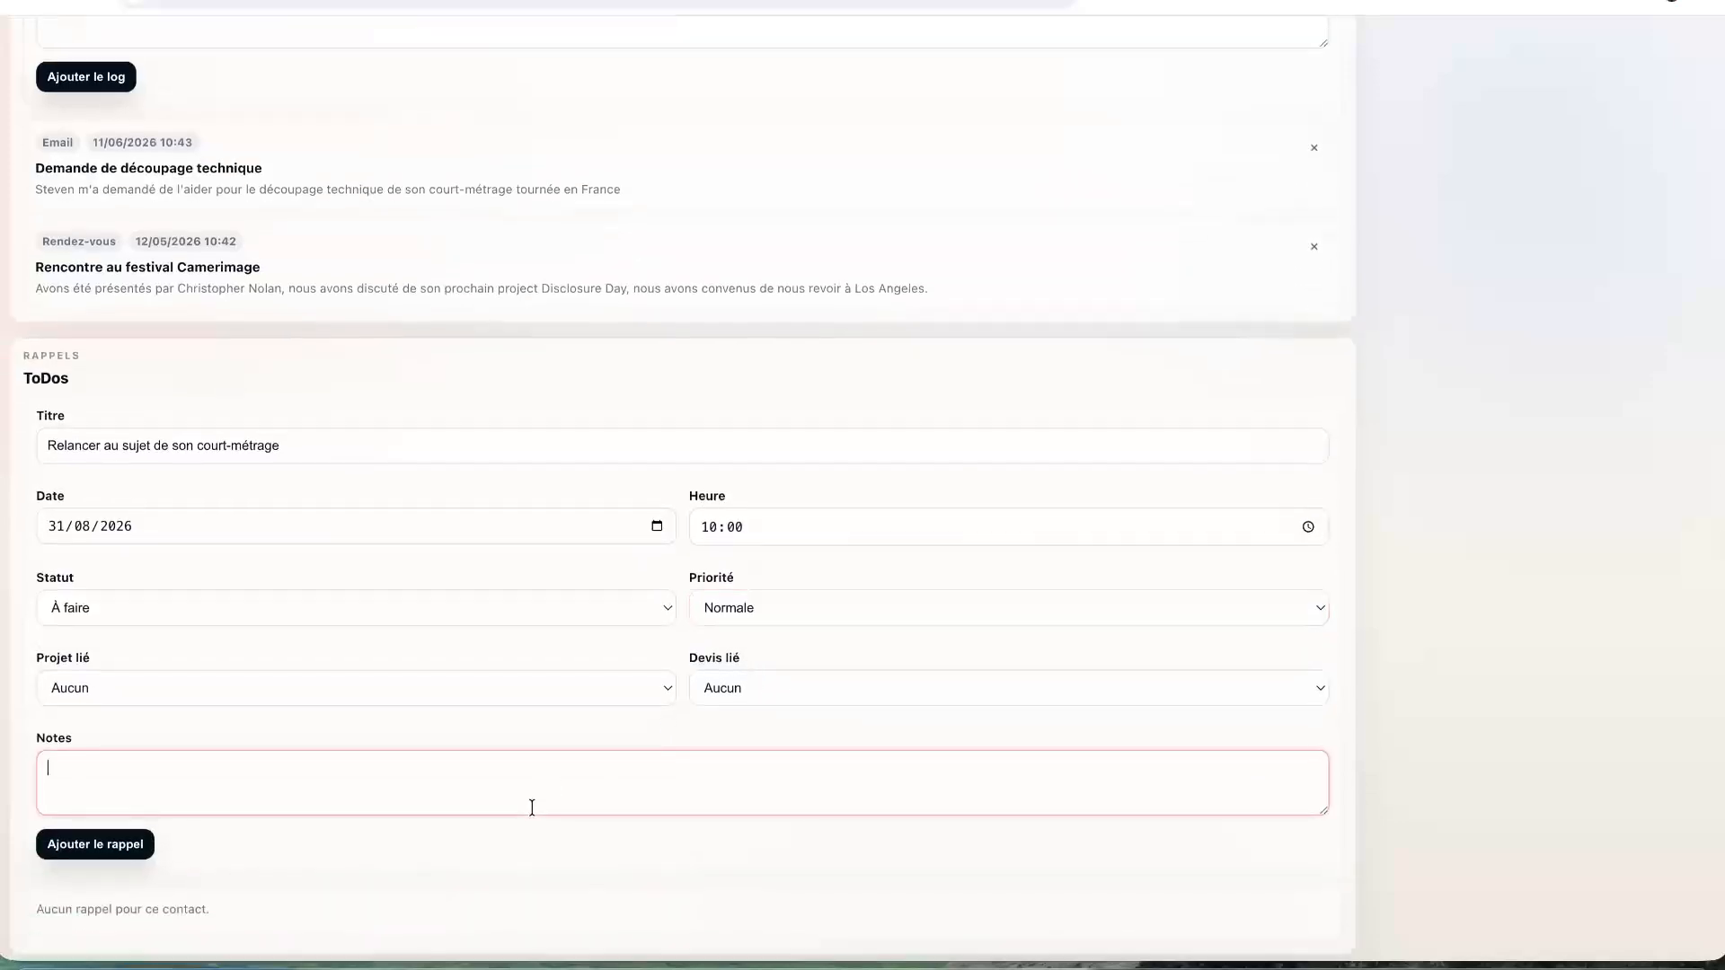
text(R)
text(Demander à Steve)
text(n des nouvelles du )
text(déve)
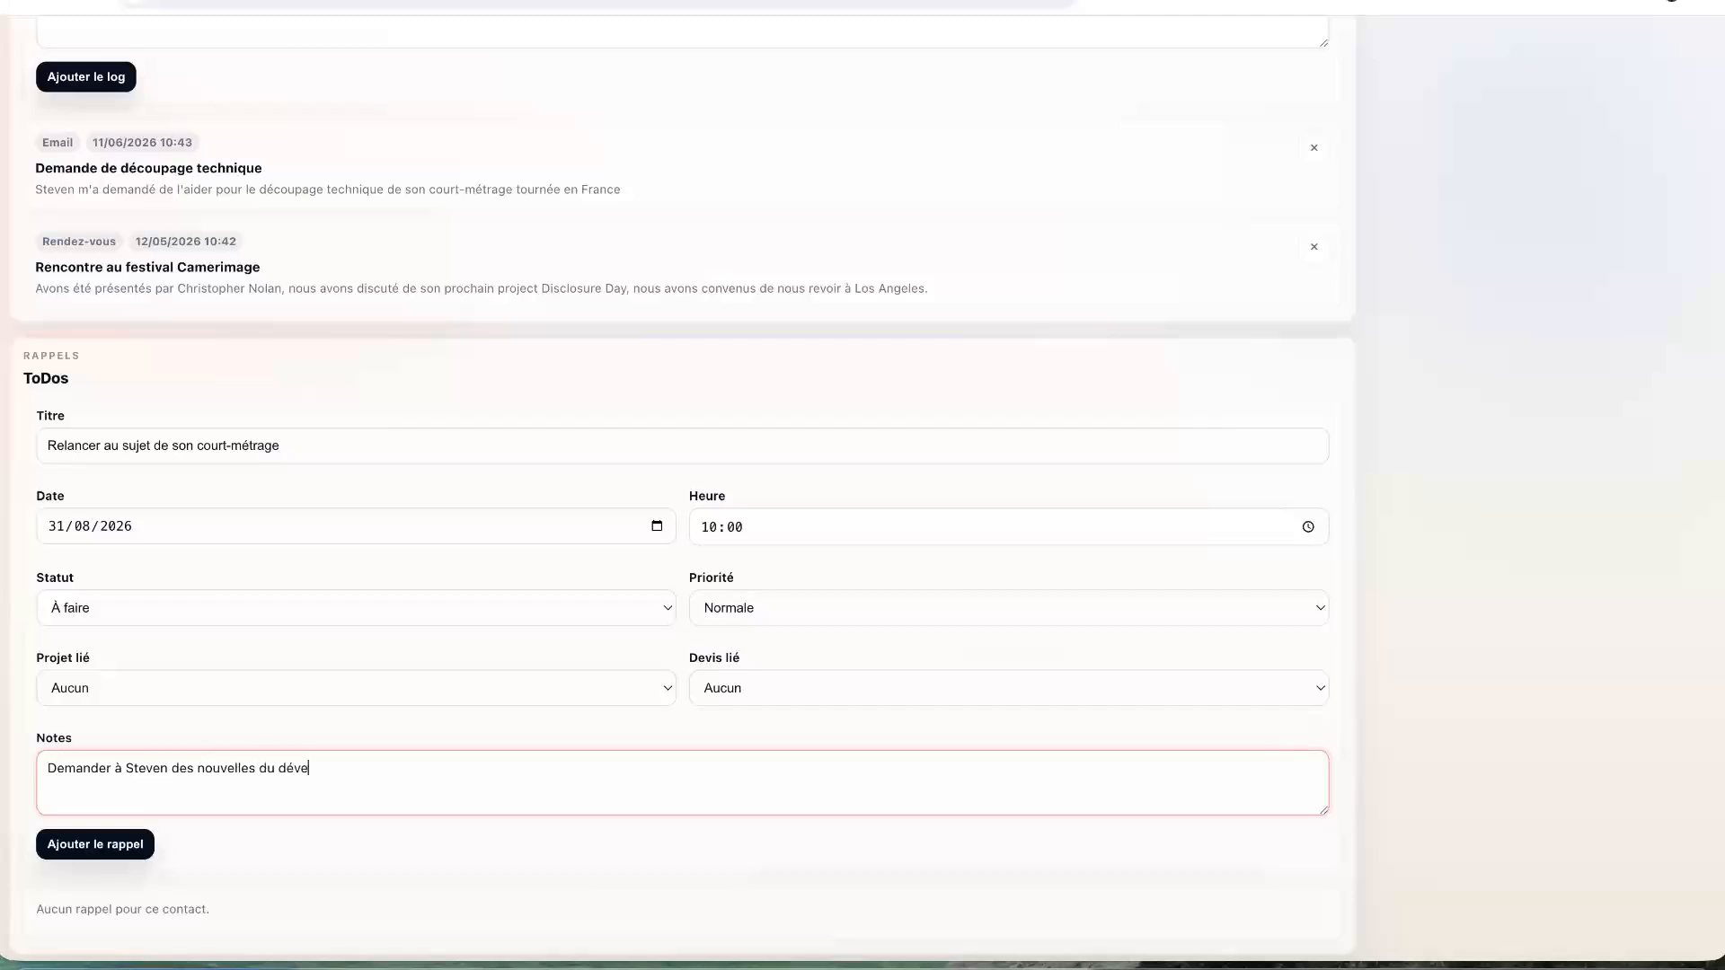
text(loppementd eson pr)
key(BackSpace)
key(BackSpace)
key(BackSpace)
key(BackSpace)
key(BackSpace)
key(BackSpace)
key(BackSpace)
text(t de son projet de court en France.)
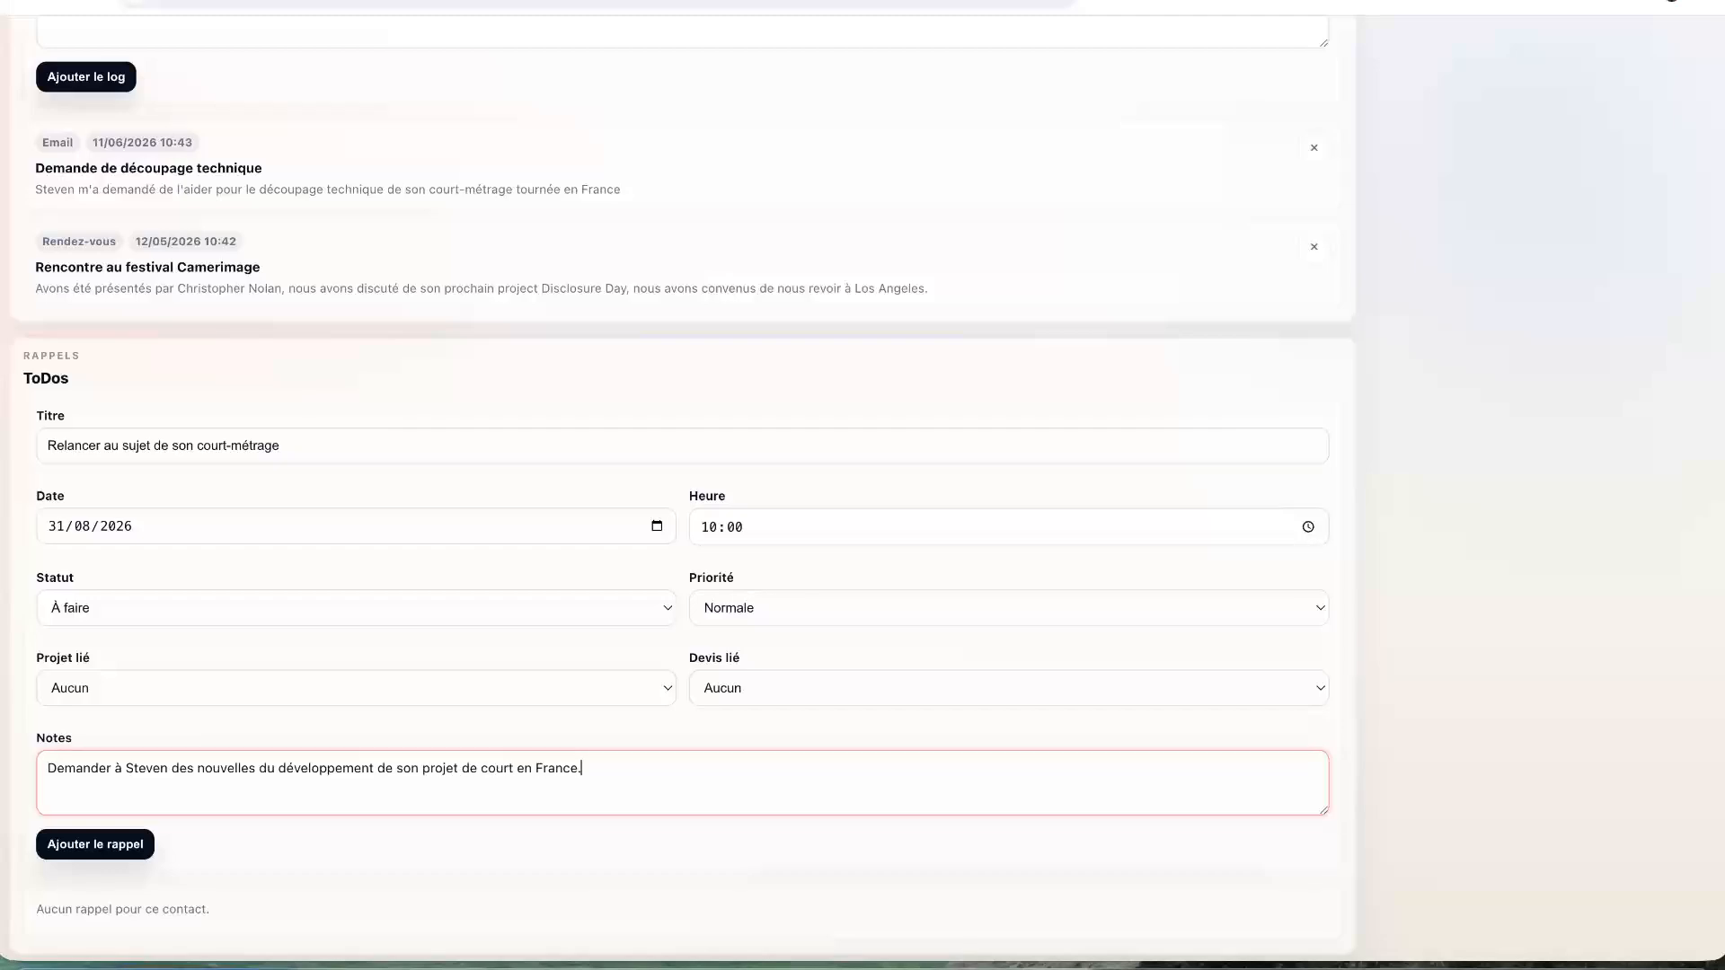
click(89, 851)
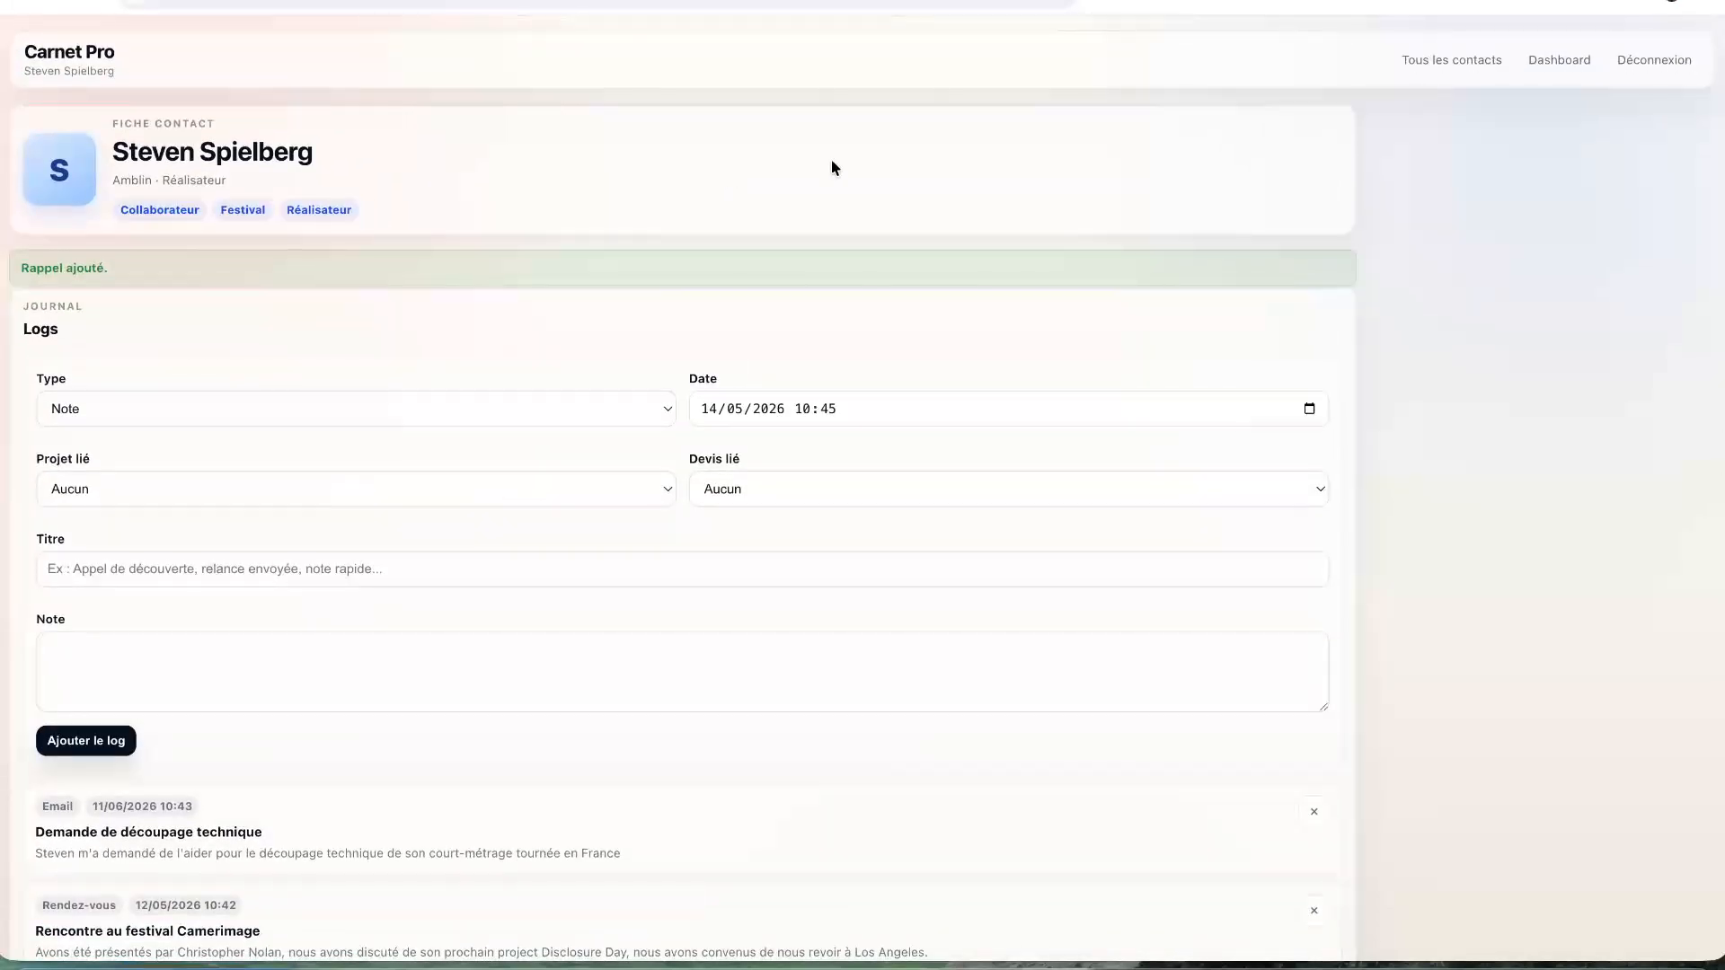
click(1559, 60)
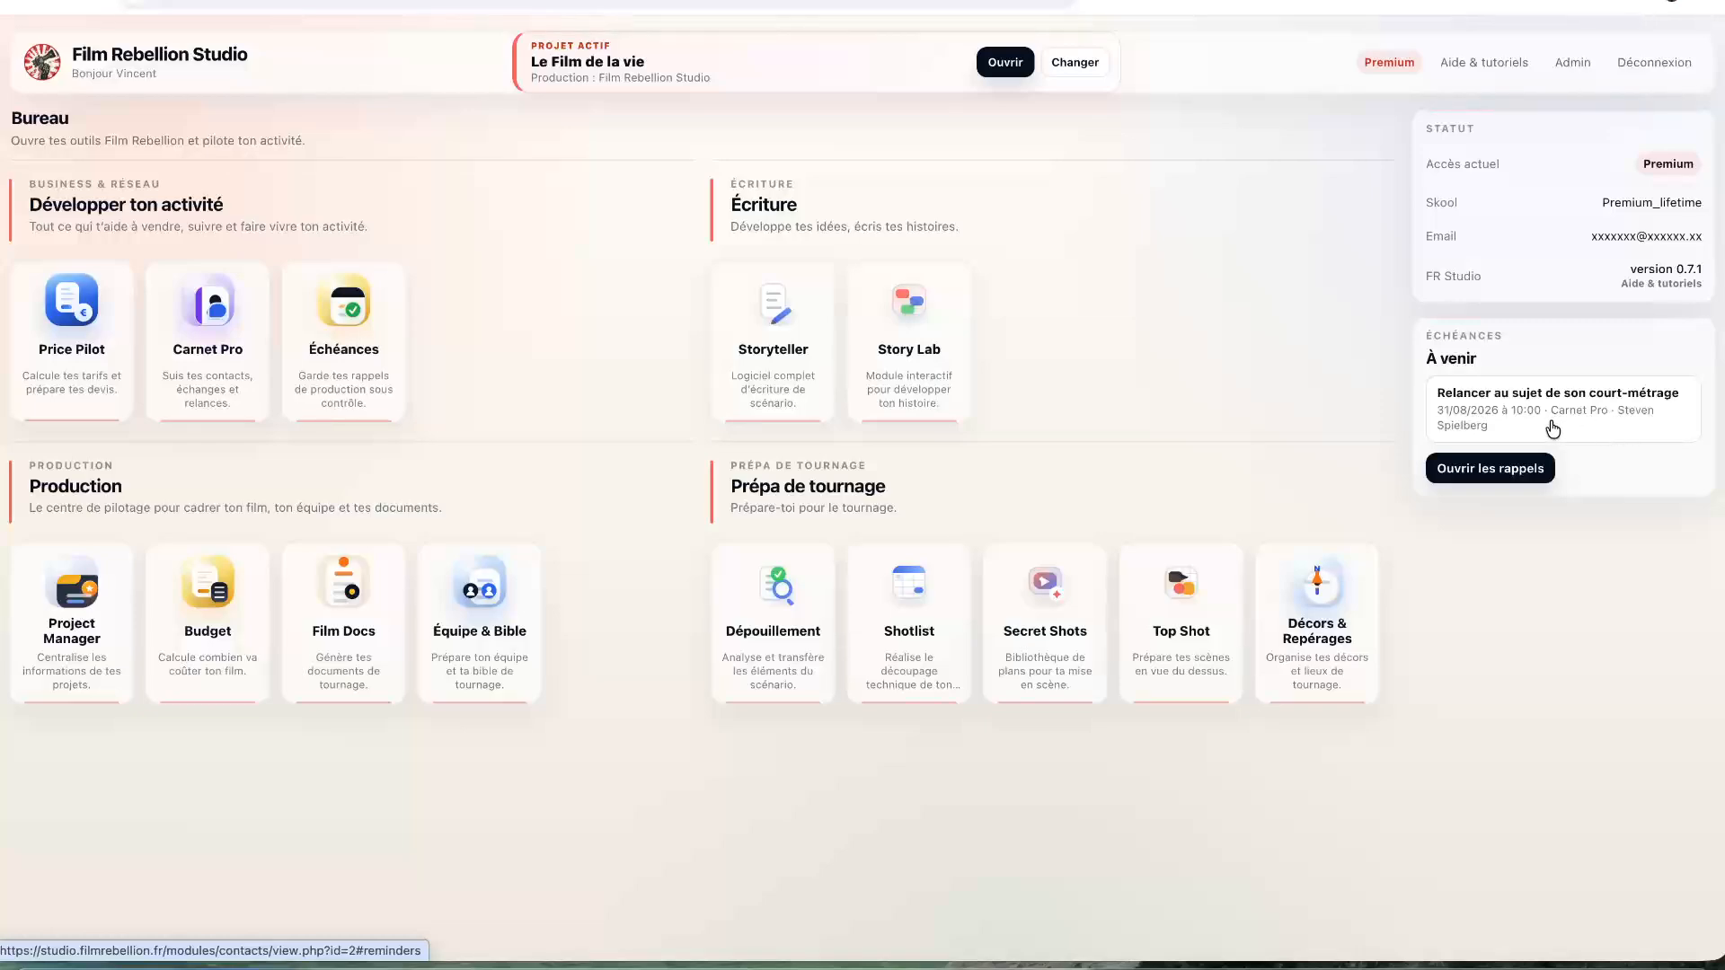
- Open the director's contact from the upcoming reminder on the dashboard and review the page
click(1495, 421)
scroll(771, 436, down, 8)
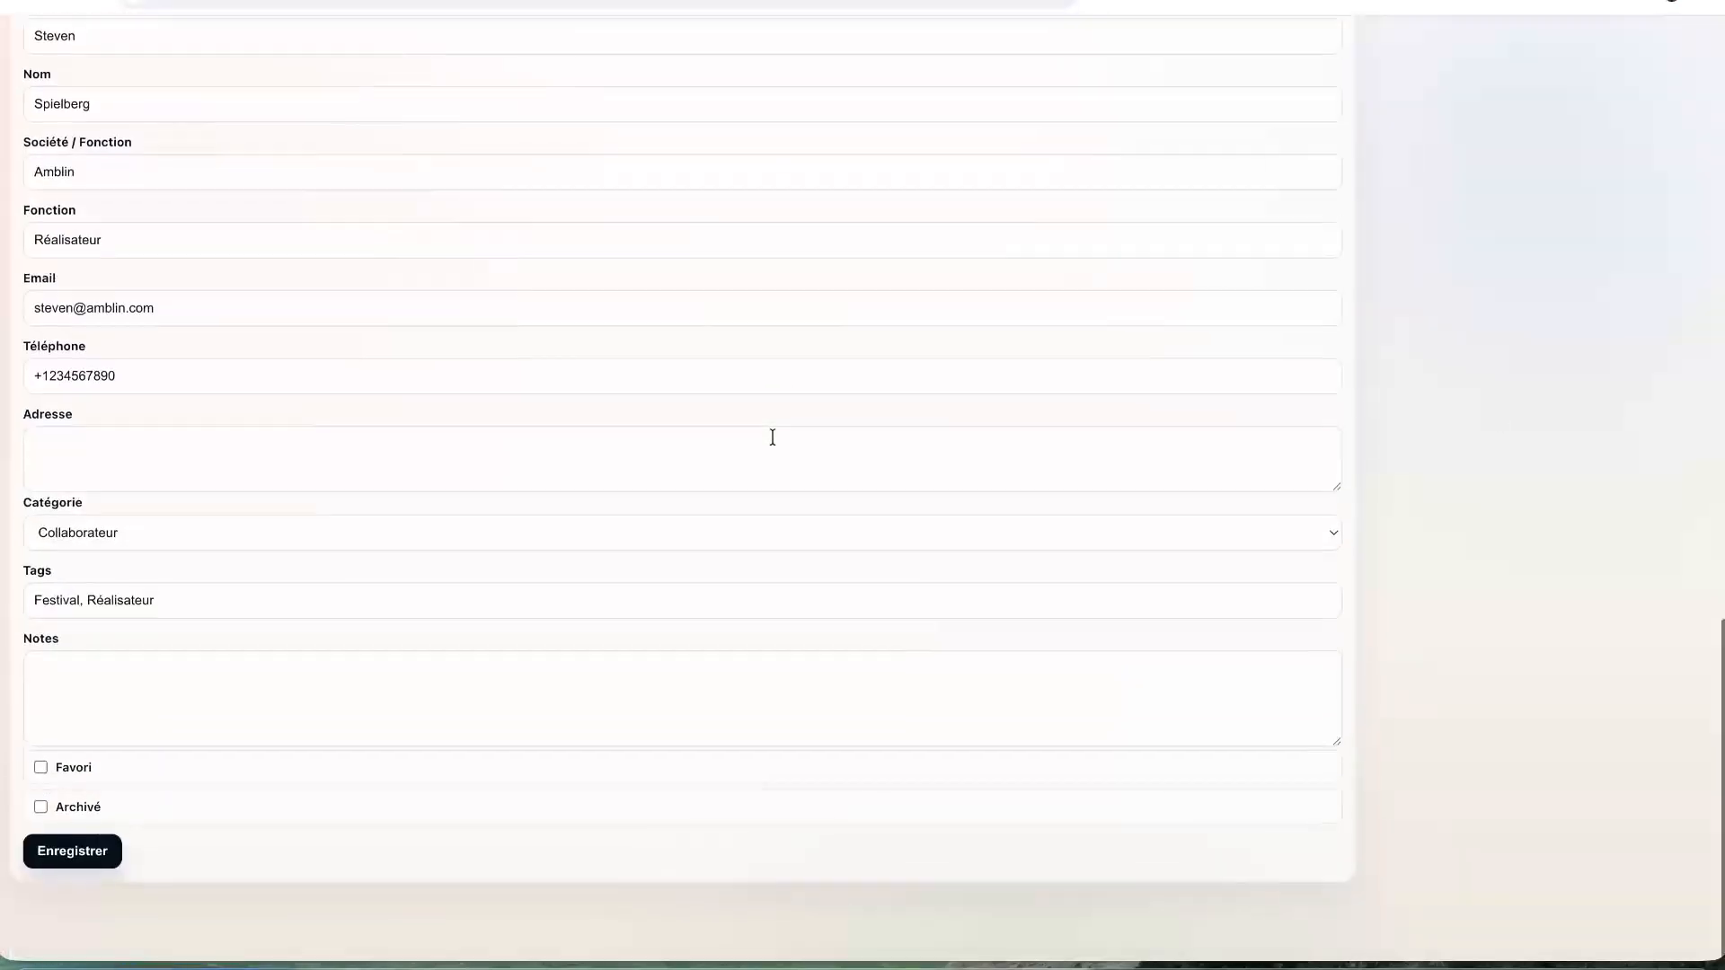
scroll(772, 437, up, 17)
scroll(772, 437, down, 15)
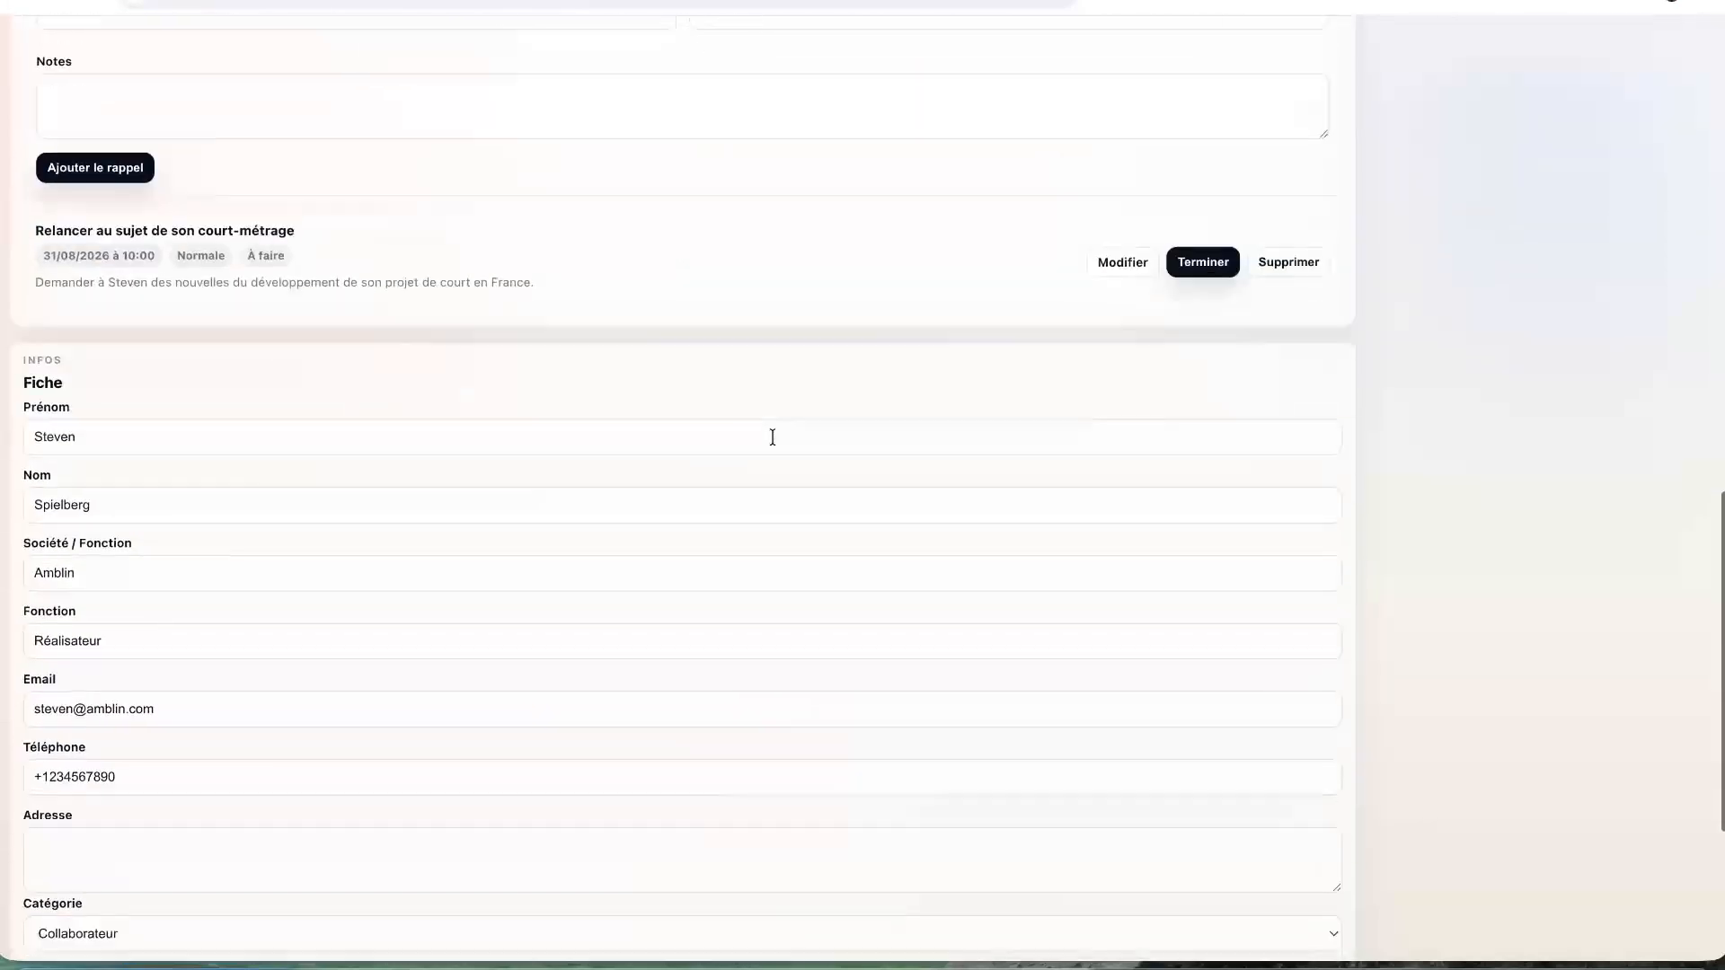
scroll(773, 438, down, 2)
scroll(770, 436, up, 15)
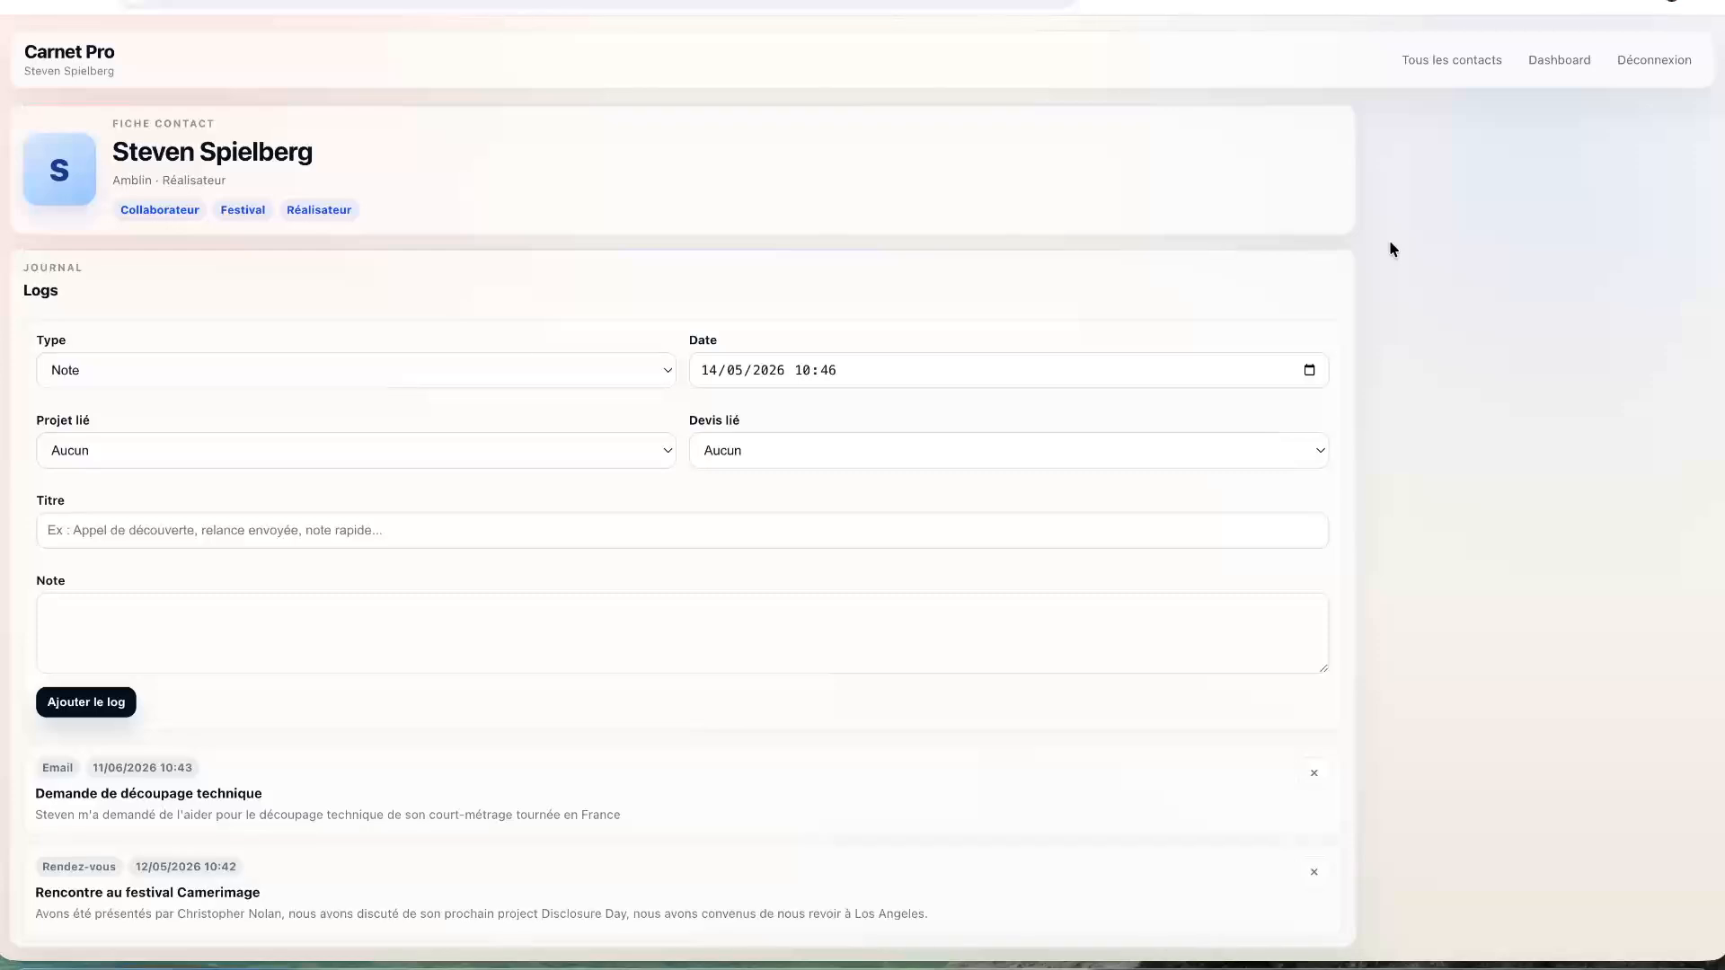
- Go back to the dashboard and reopen the Carnet Pro contacts list for a new contact
click(1560, 60)
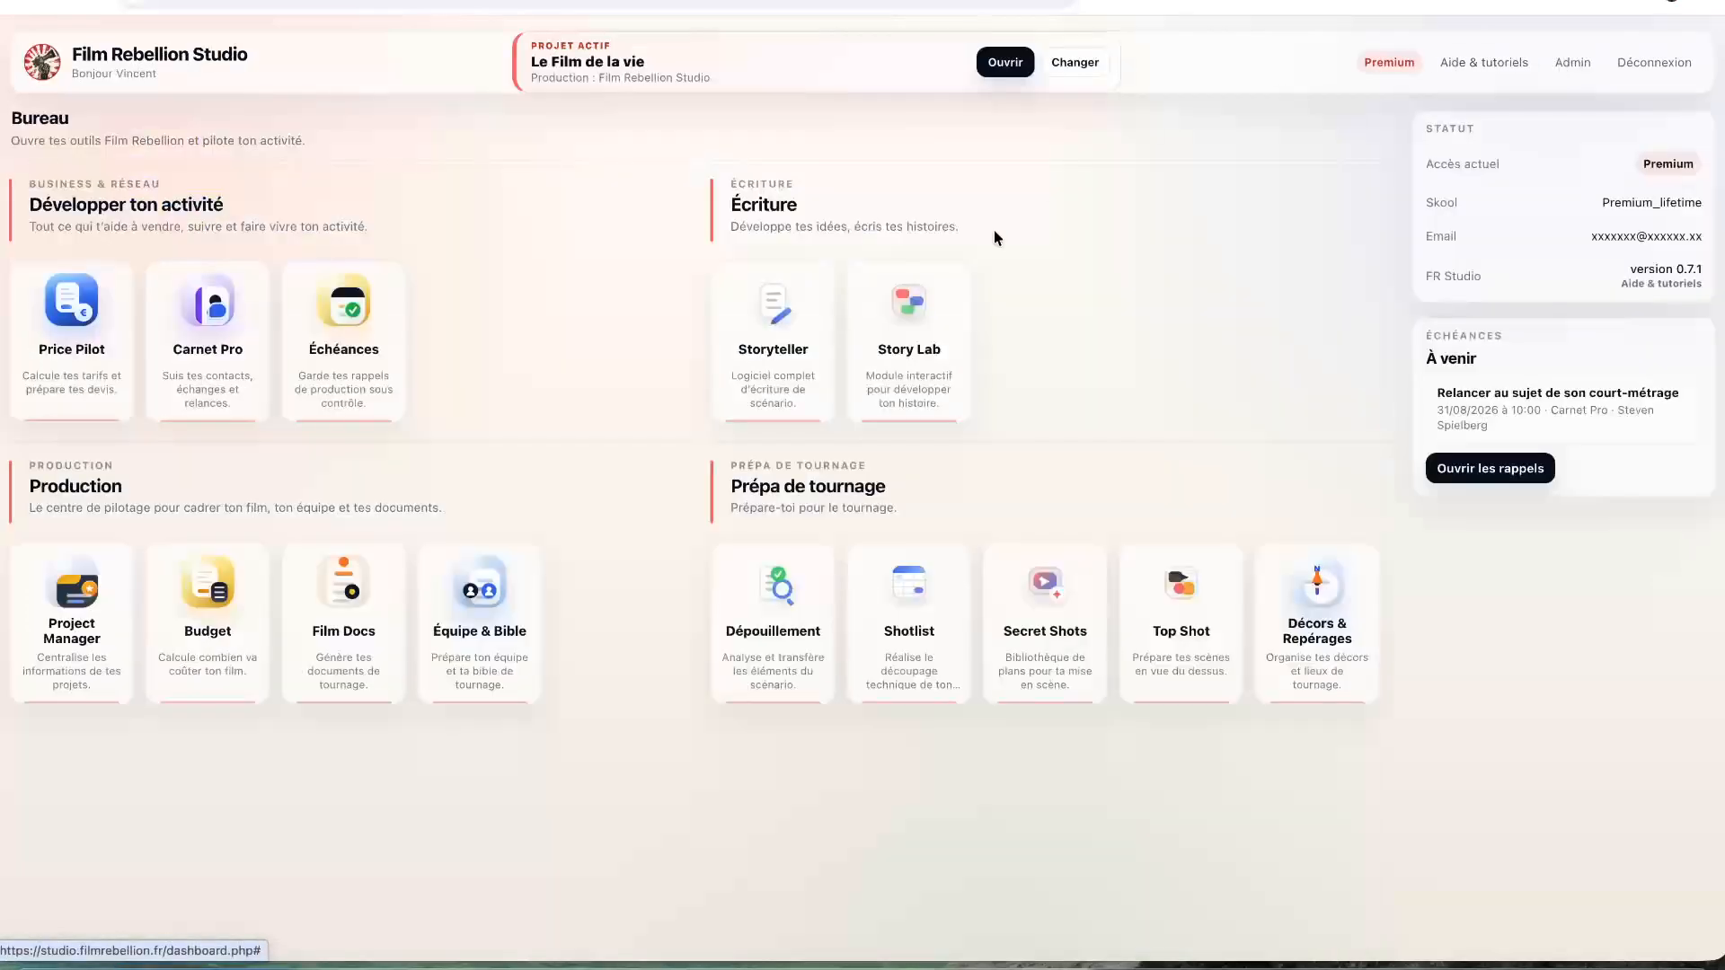
click(219, 346)
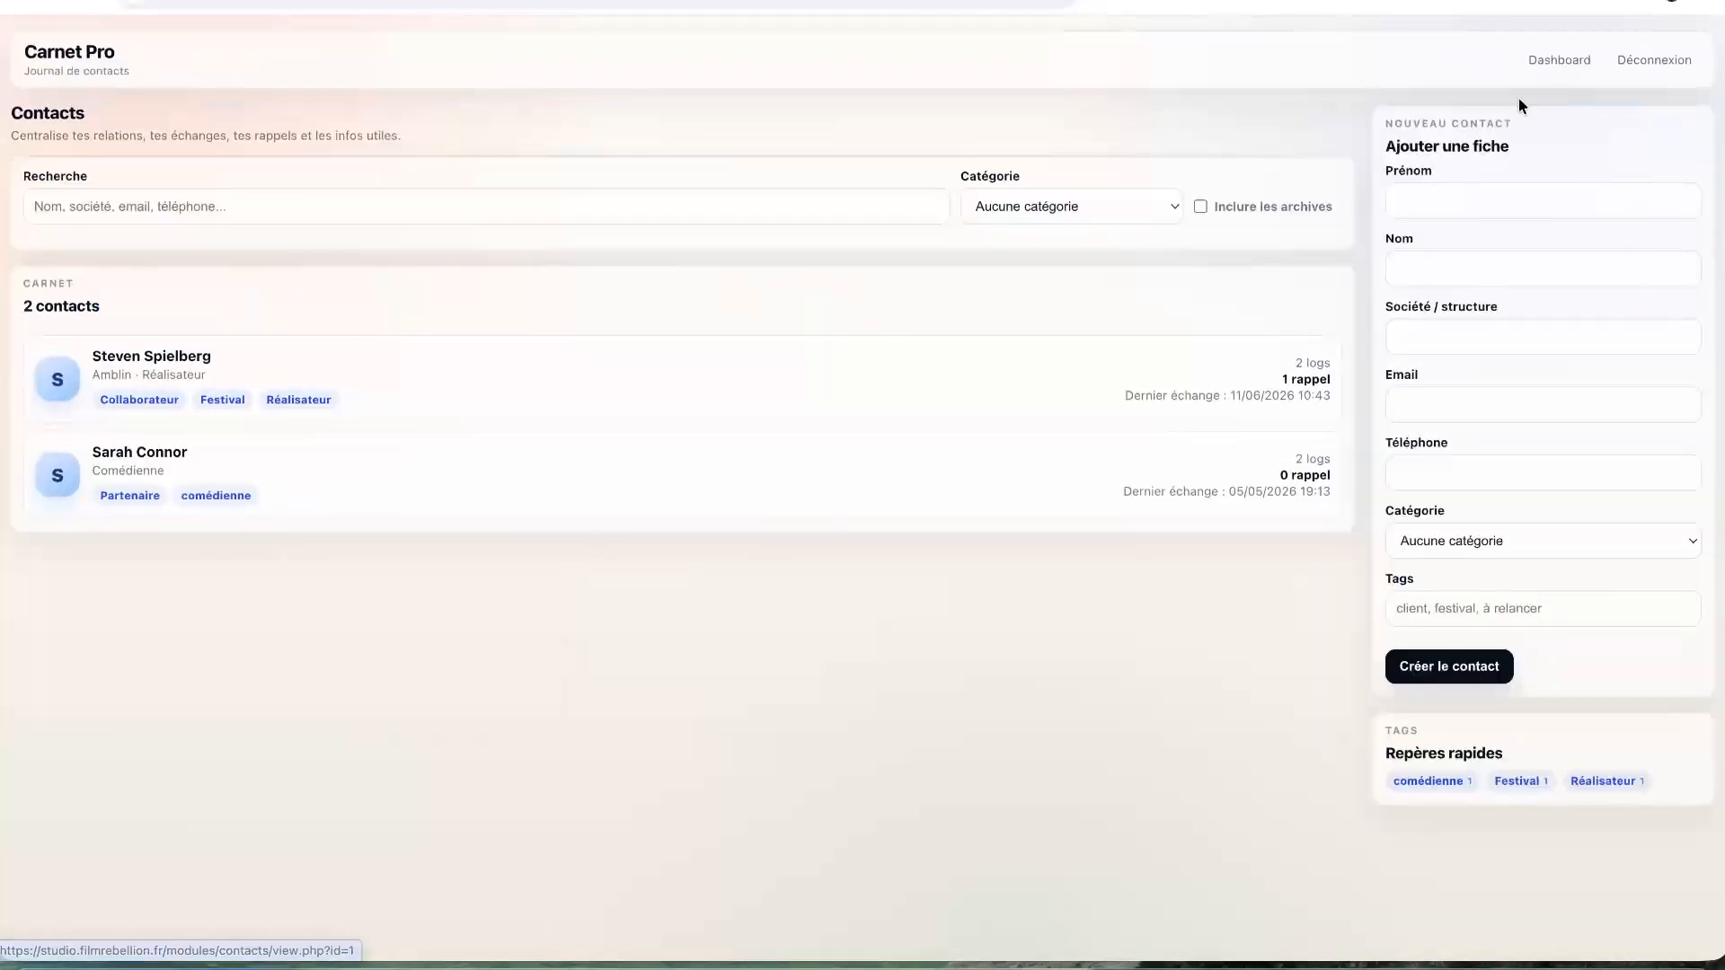
click(1450, 194)
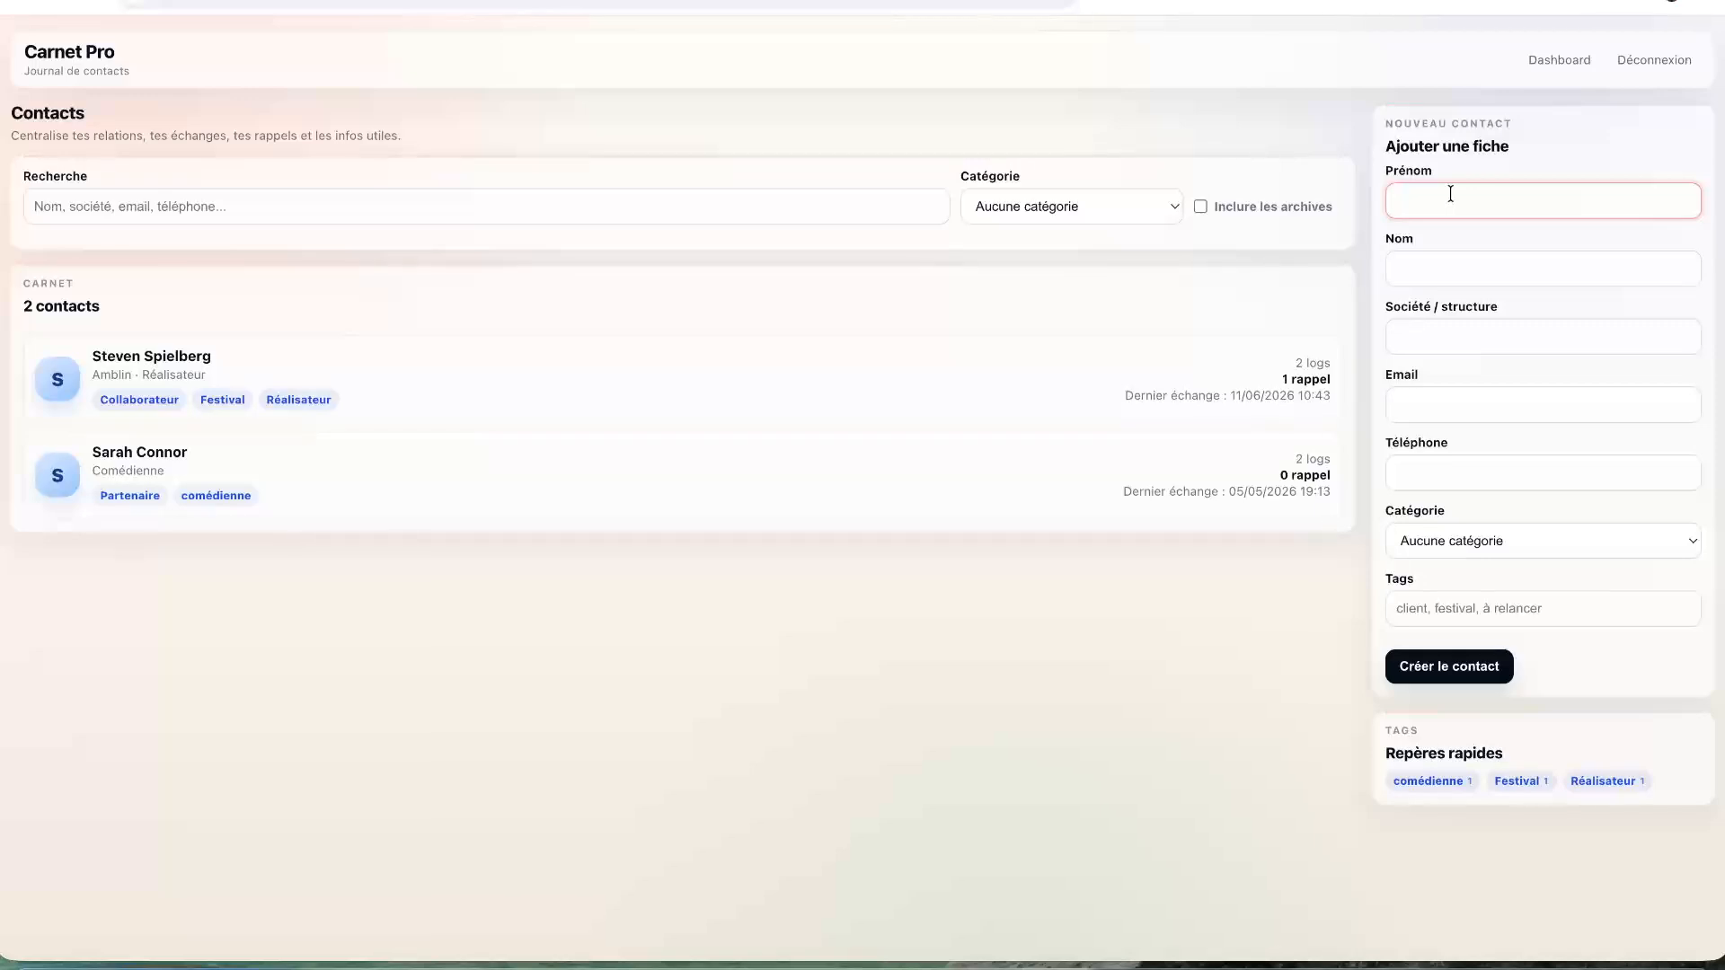
- Enter the contact's first and last name, company Zeiss and e-mail address
key(Tab)
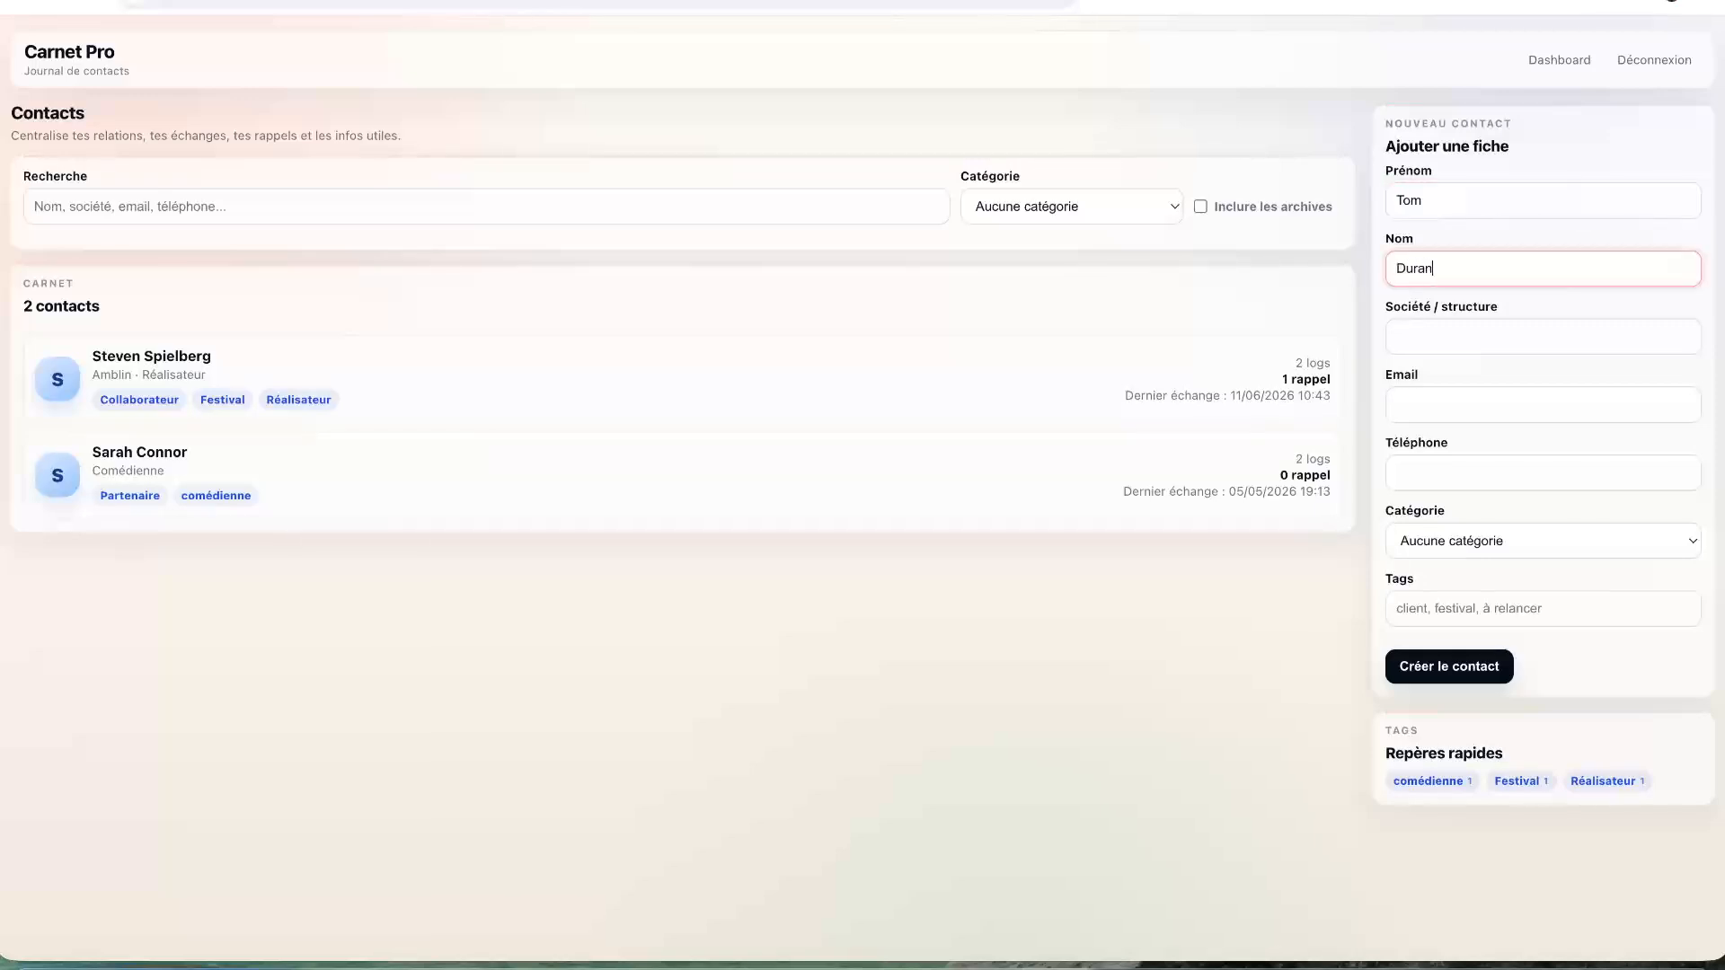
click(1500, 344)
text(Z)
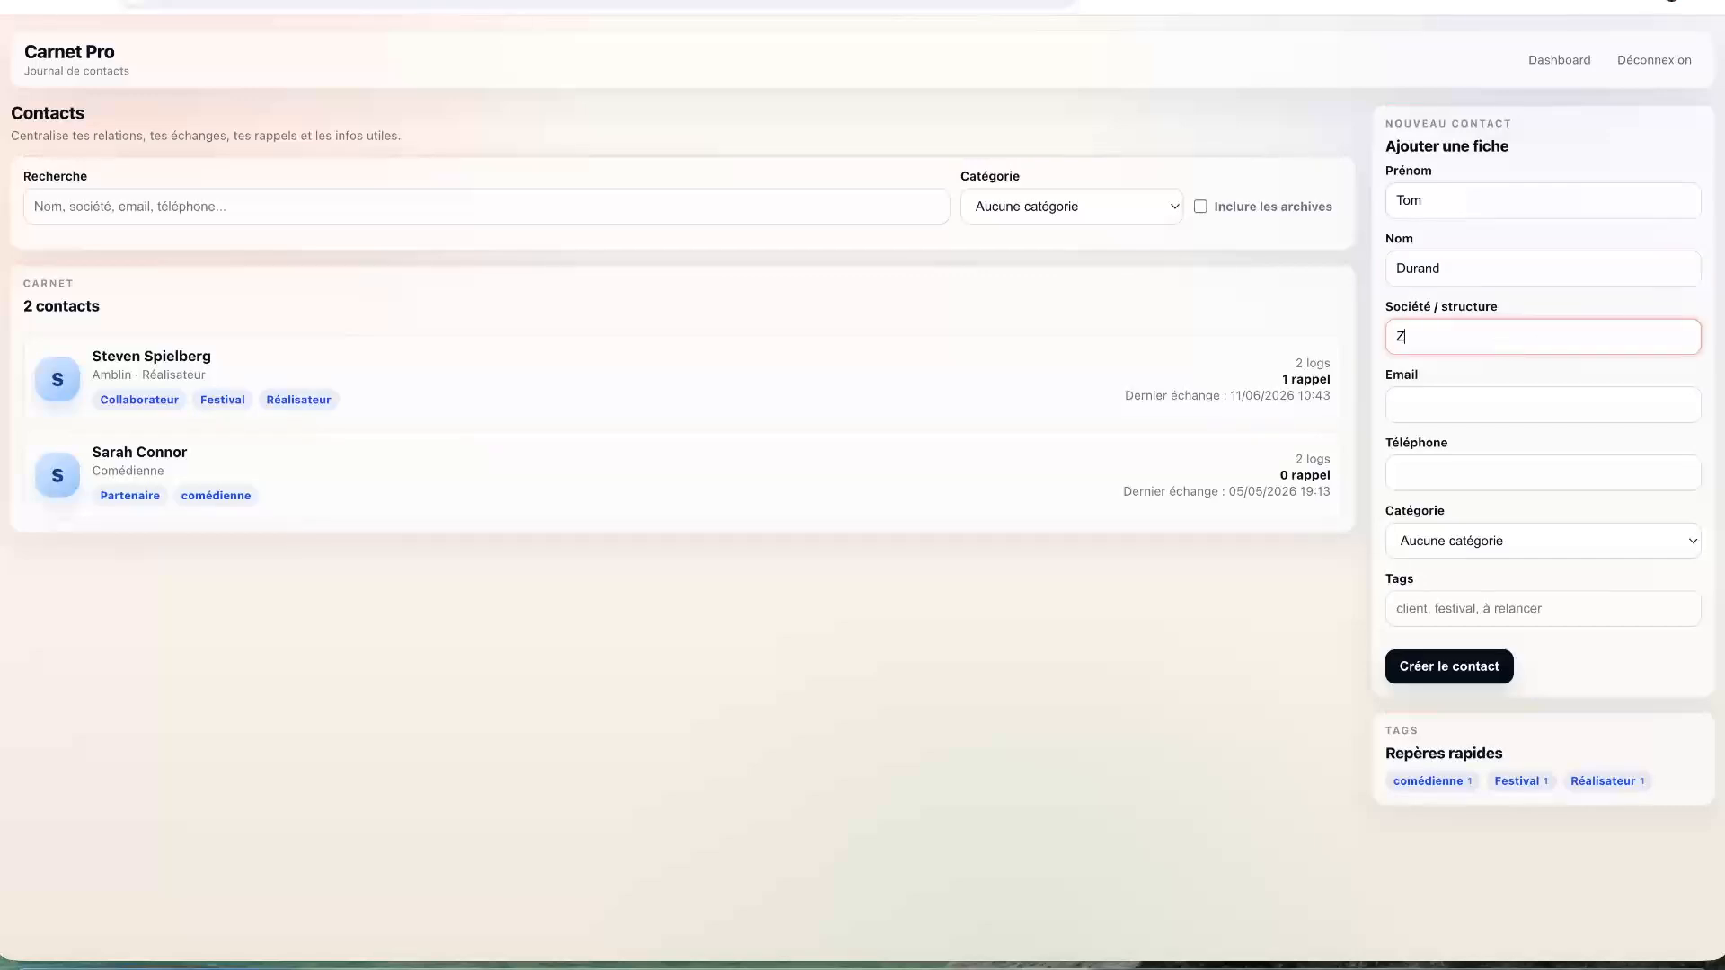
text(eiss)
click(1502, 410)
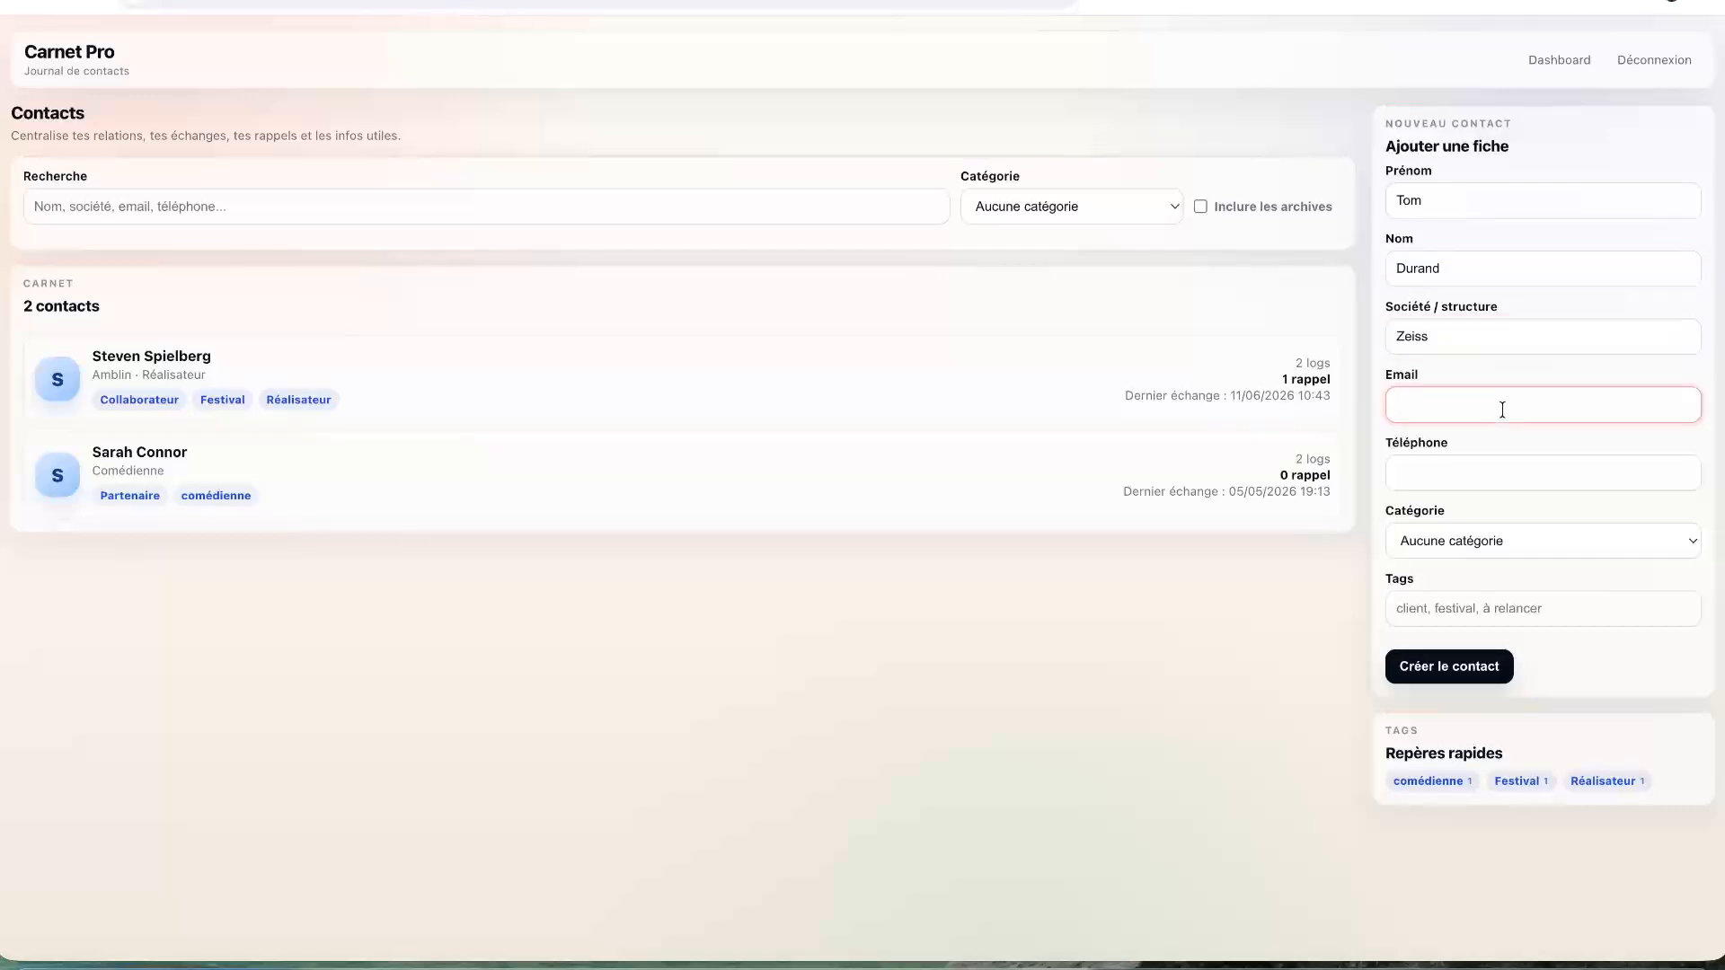
- Set the category to Prestataire, tag it Fabricant, and create the contact
click(1502, 478)
click(1493, 526)
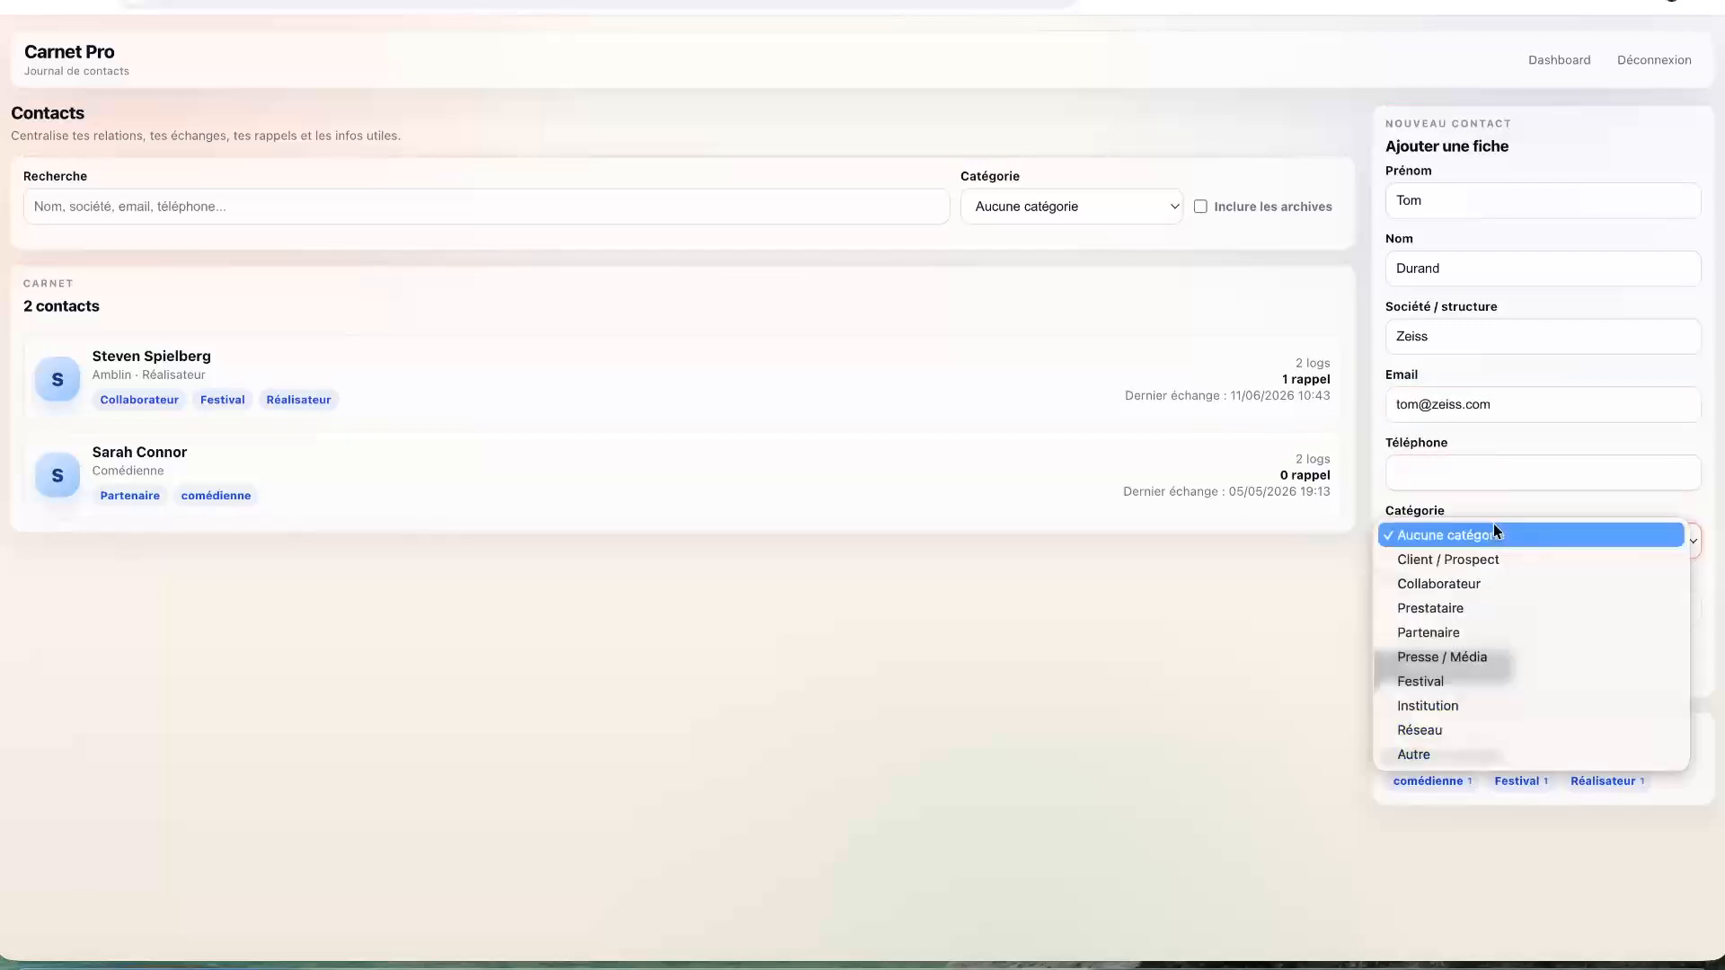
click(1441, 610)
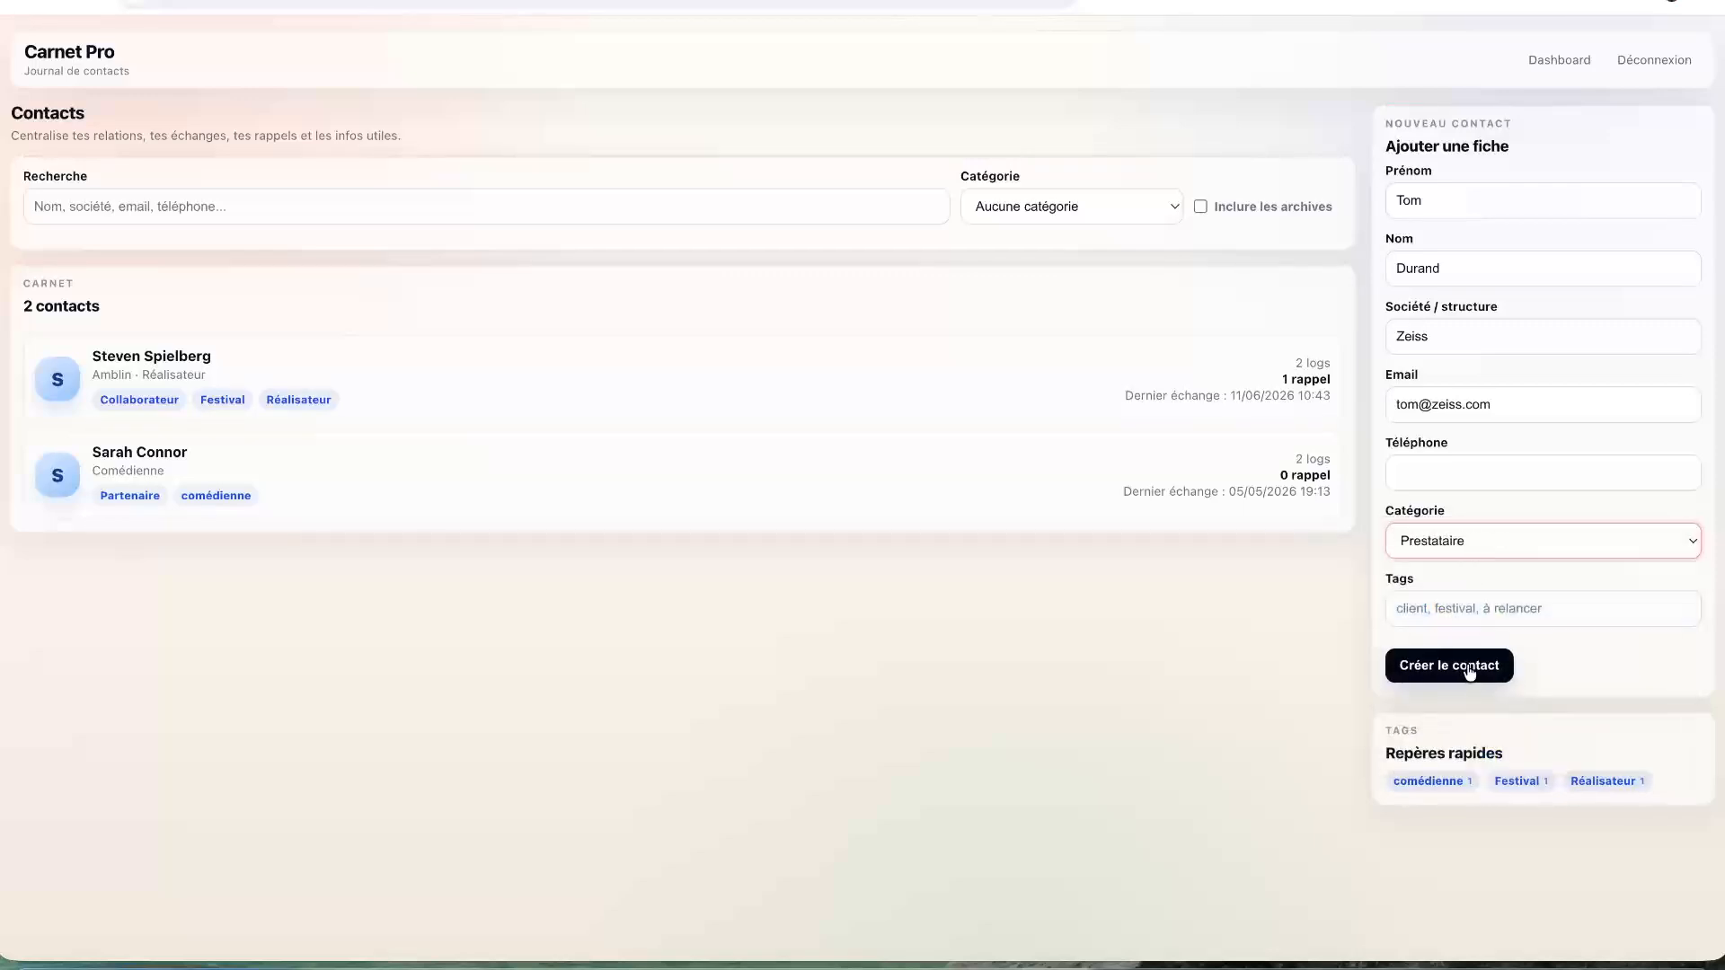
click(1470, 617)
text(Fabricant,)
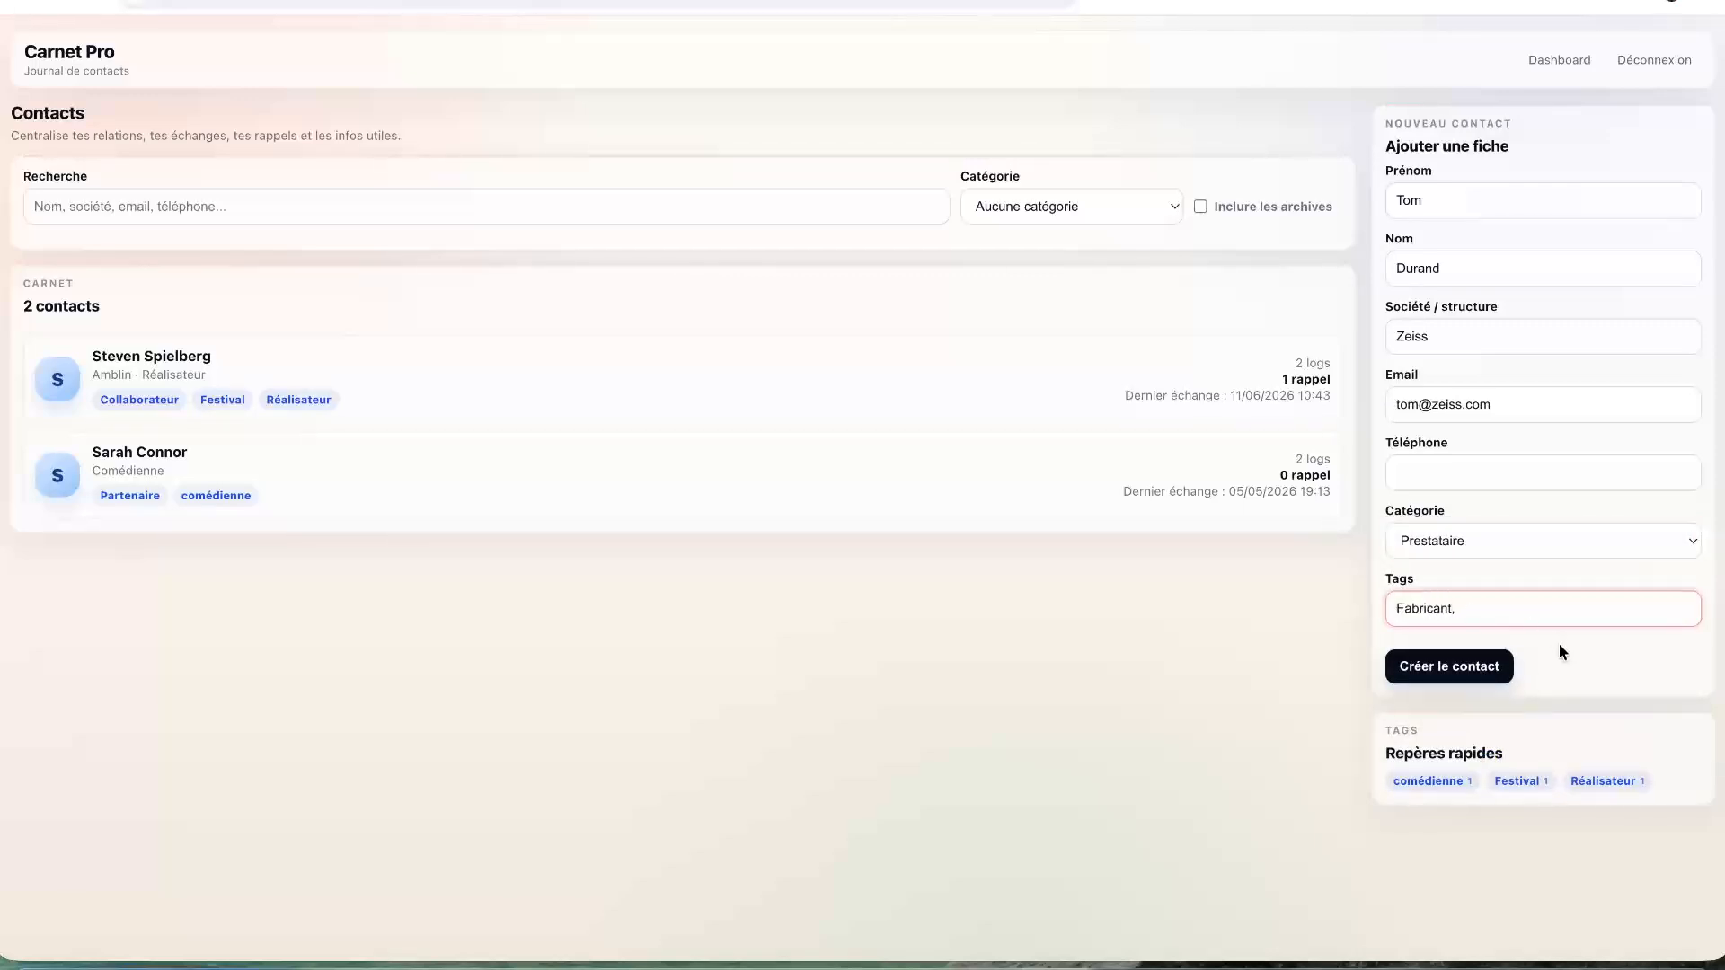
click(1455, 673)
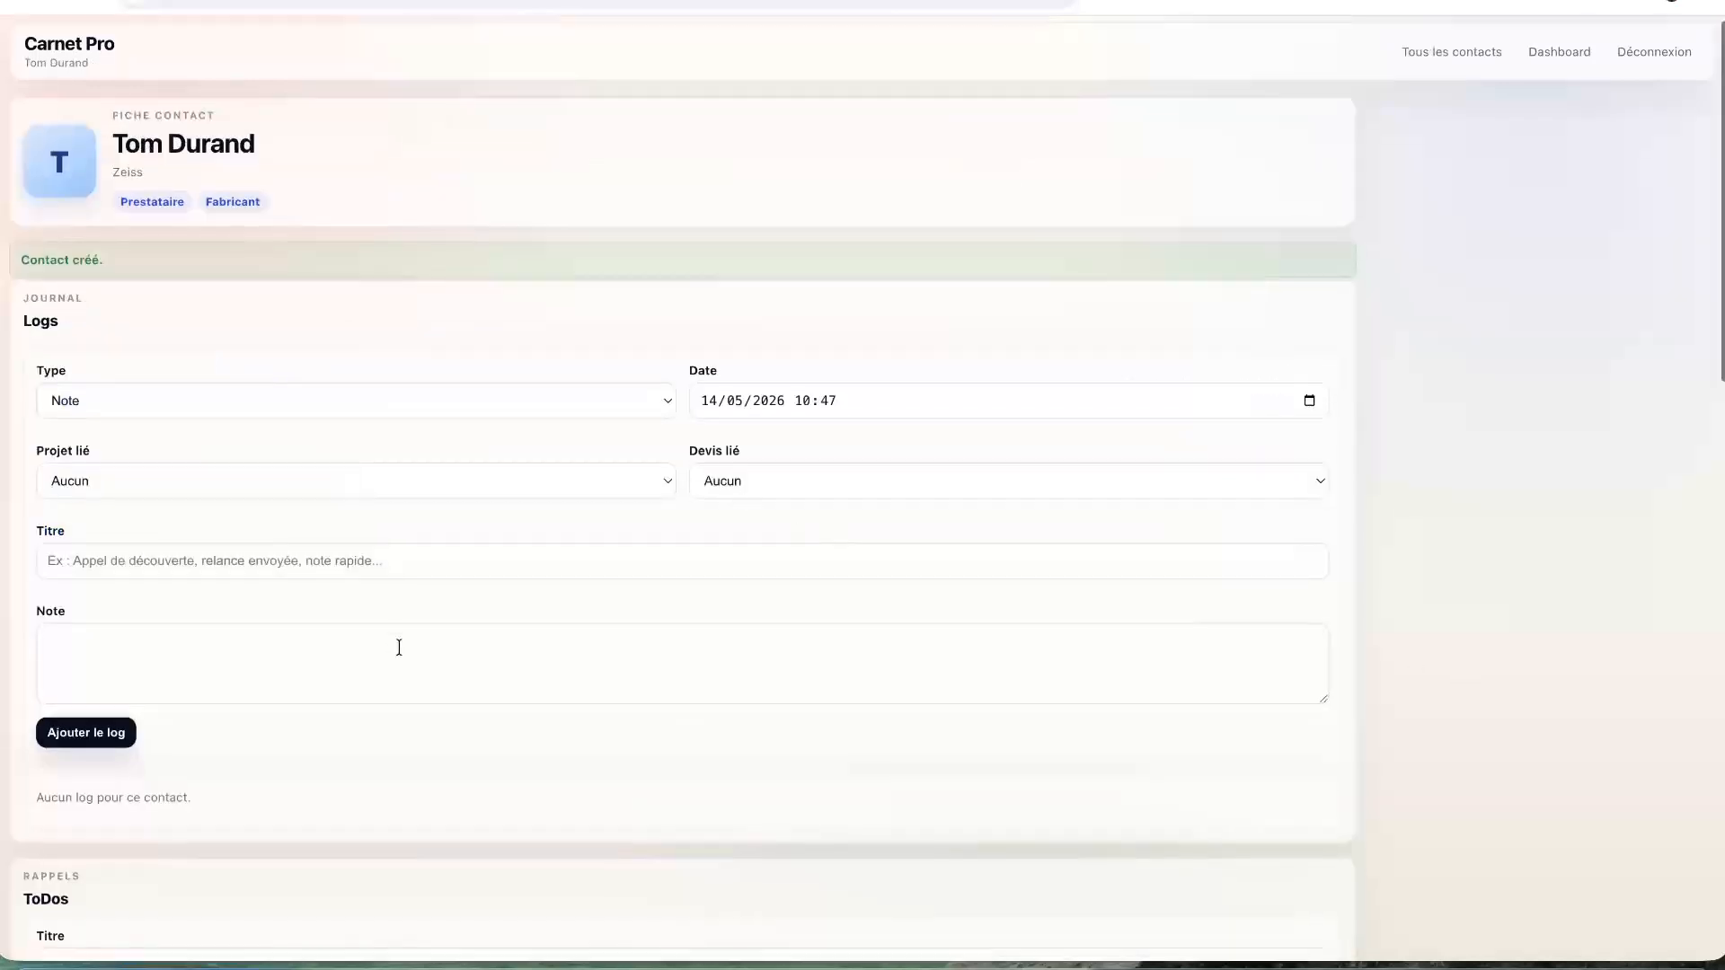
- Make the new log an Appel with no linked project
scroll(399, 647, down, 4)
scroll(316, 289, up, 1)
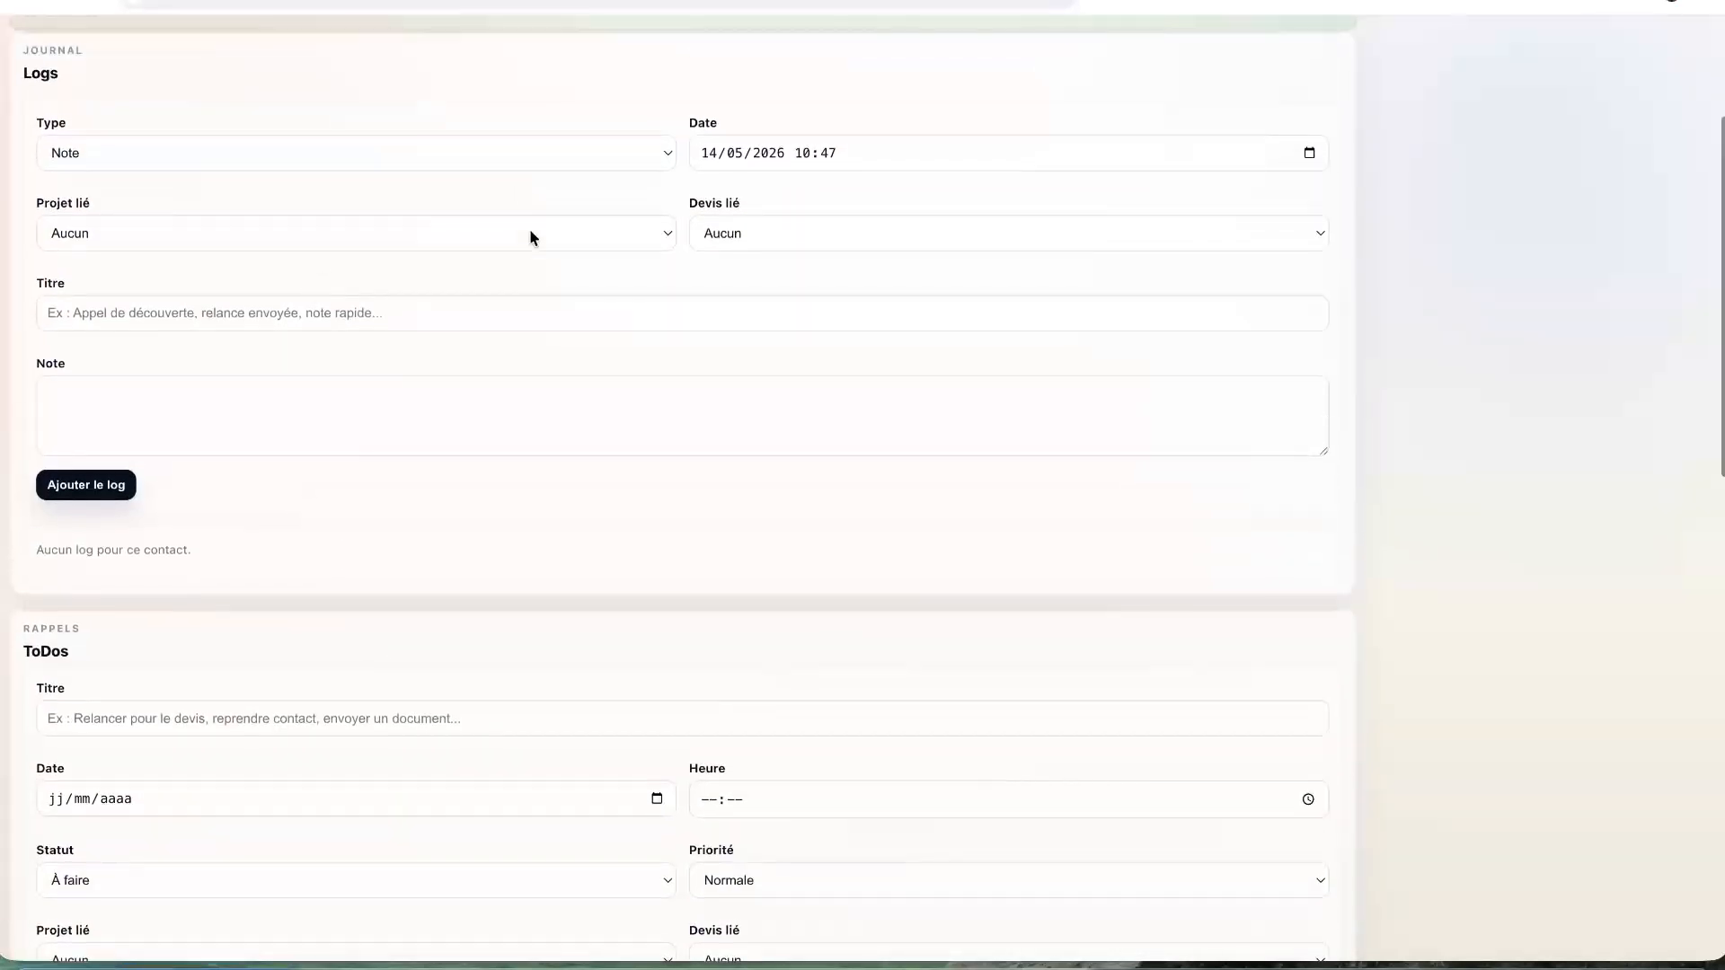
click(465, 153)
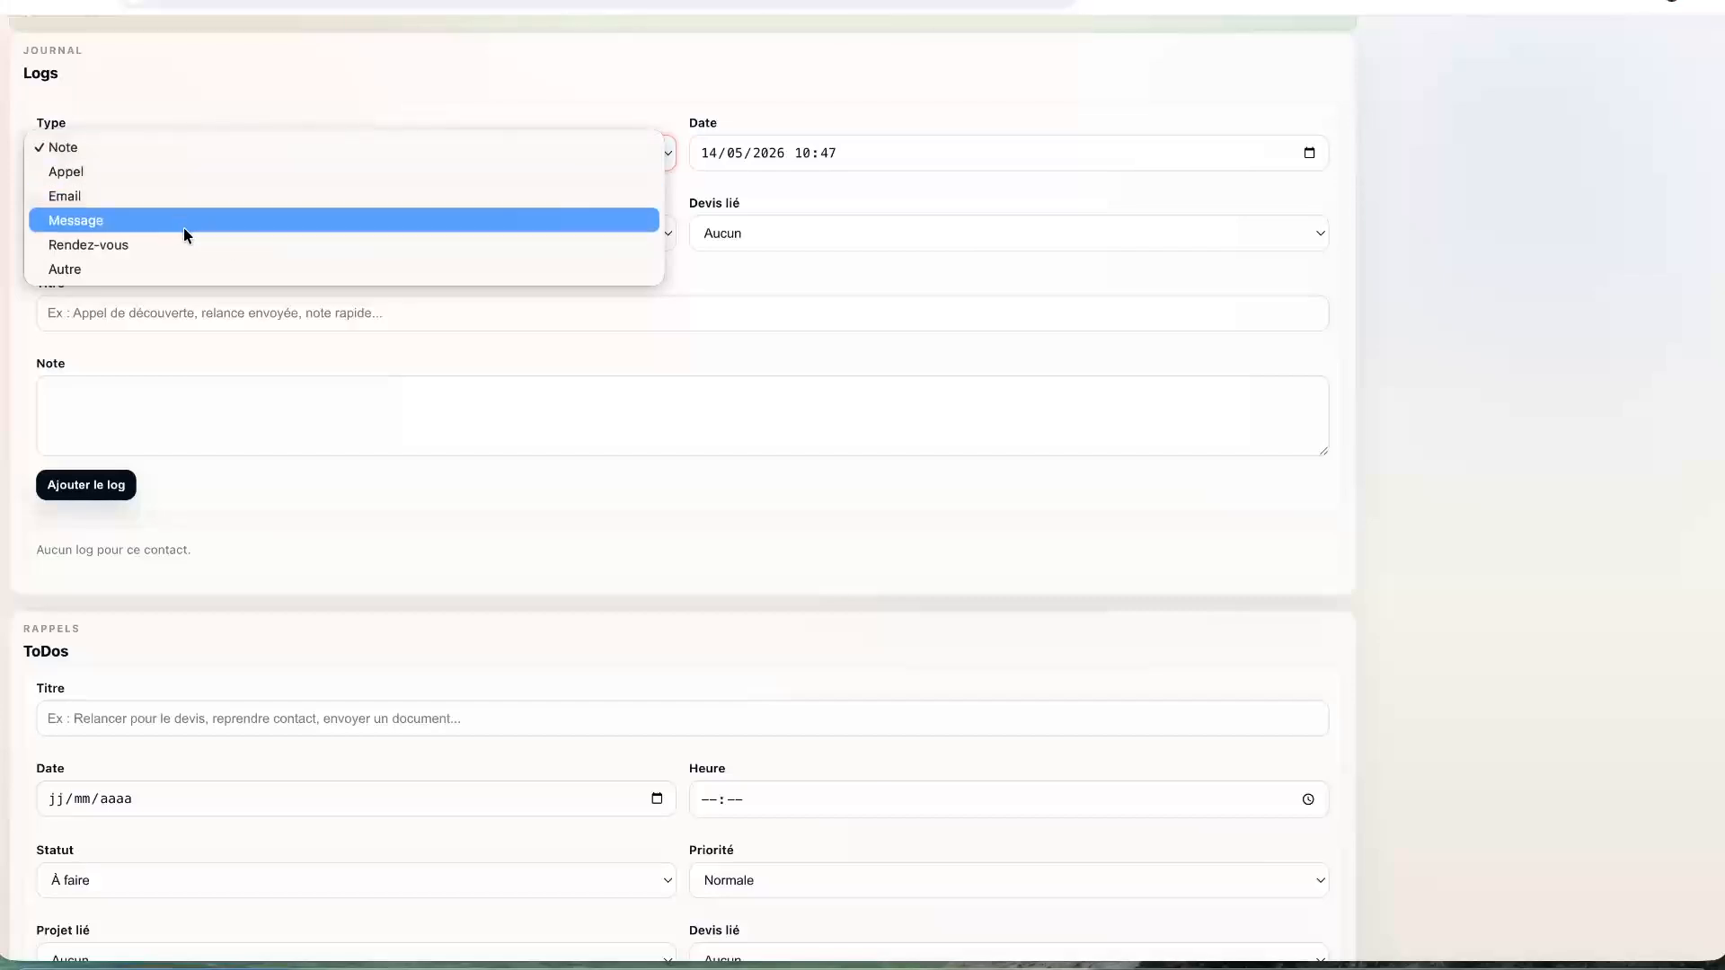
click(169, 172)
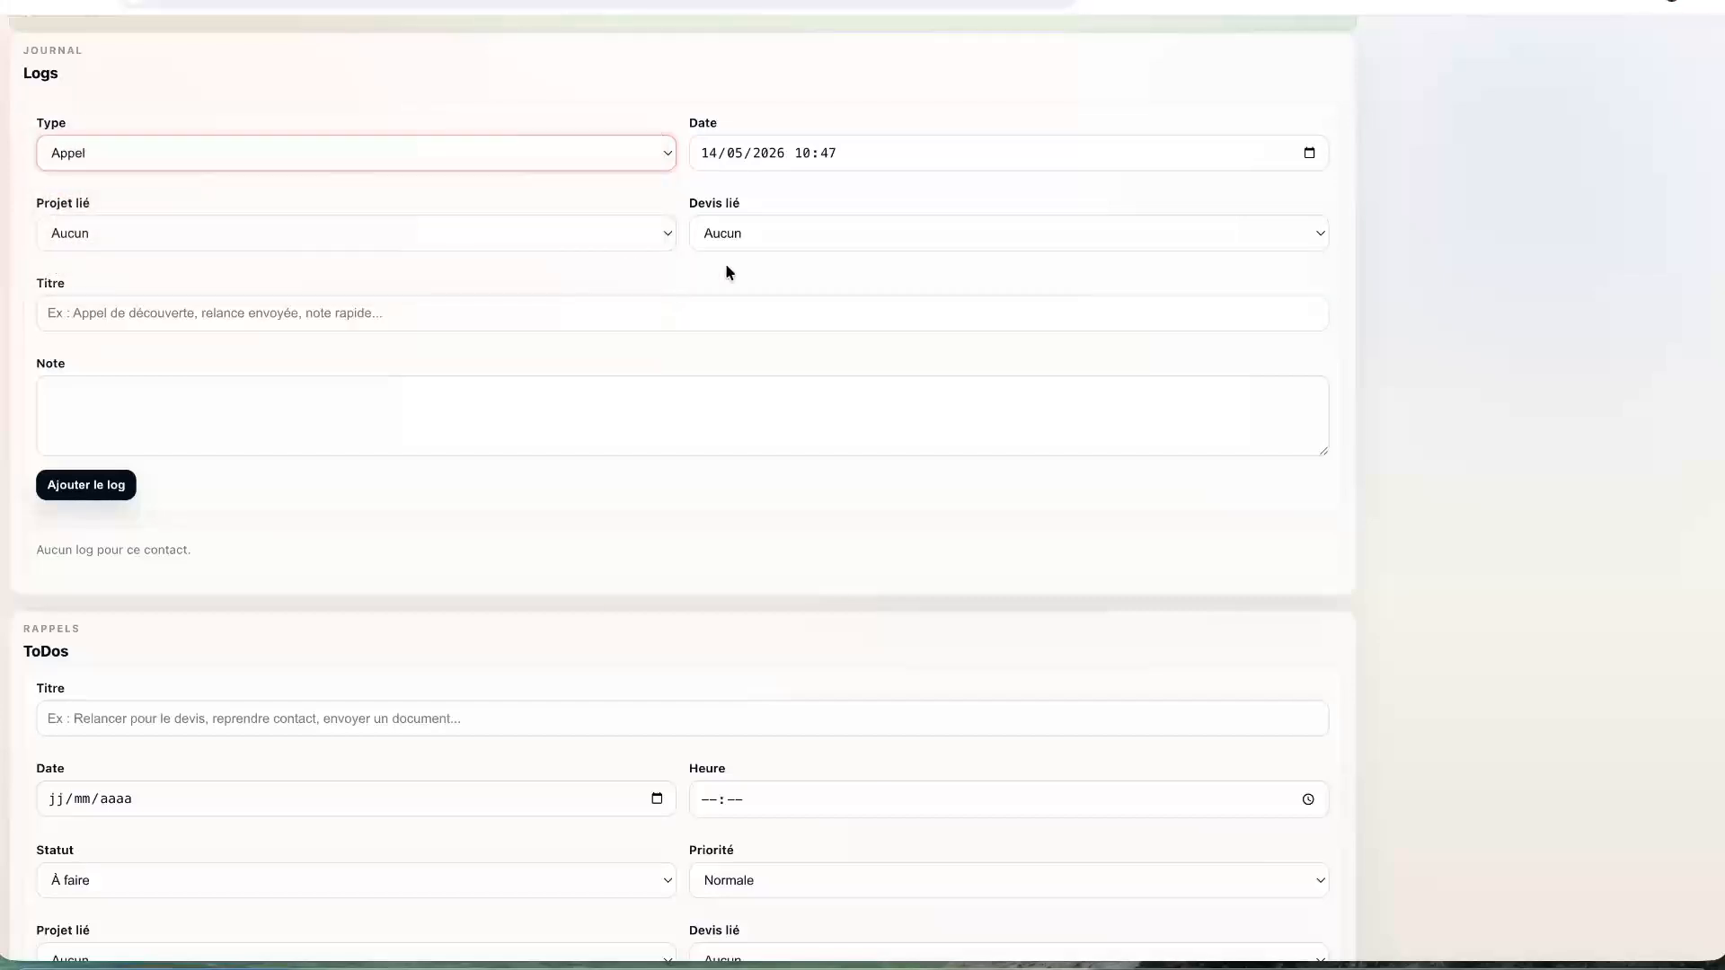
click(258, 237)
click(259, 237)
- Title the call 'Appel au sujet de leurs nouvelles optiques', note the secret lenses and launch video, and add it
click(307, 322)
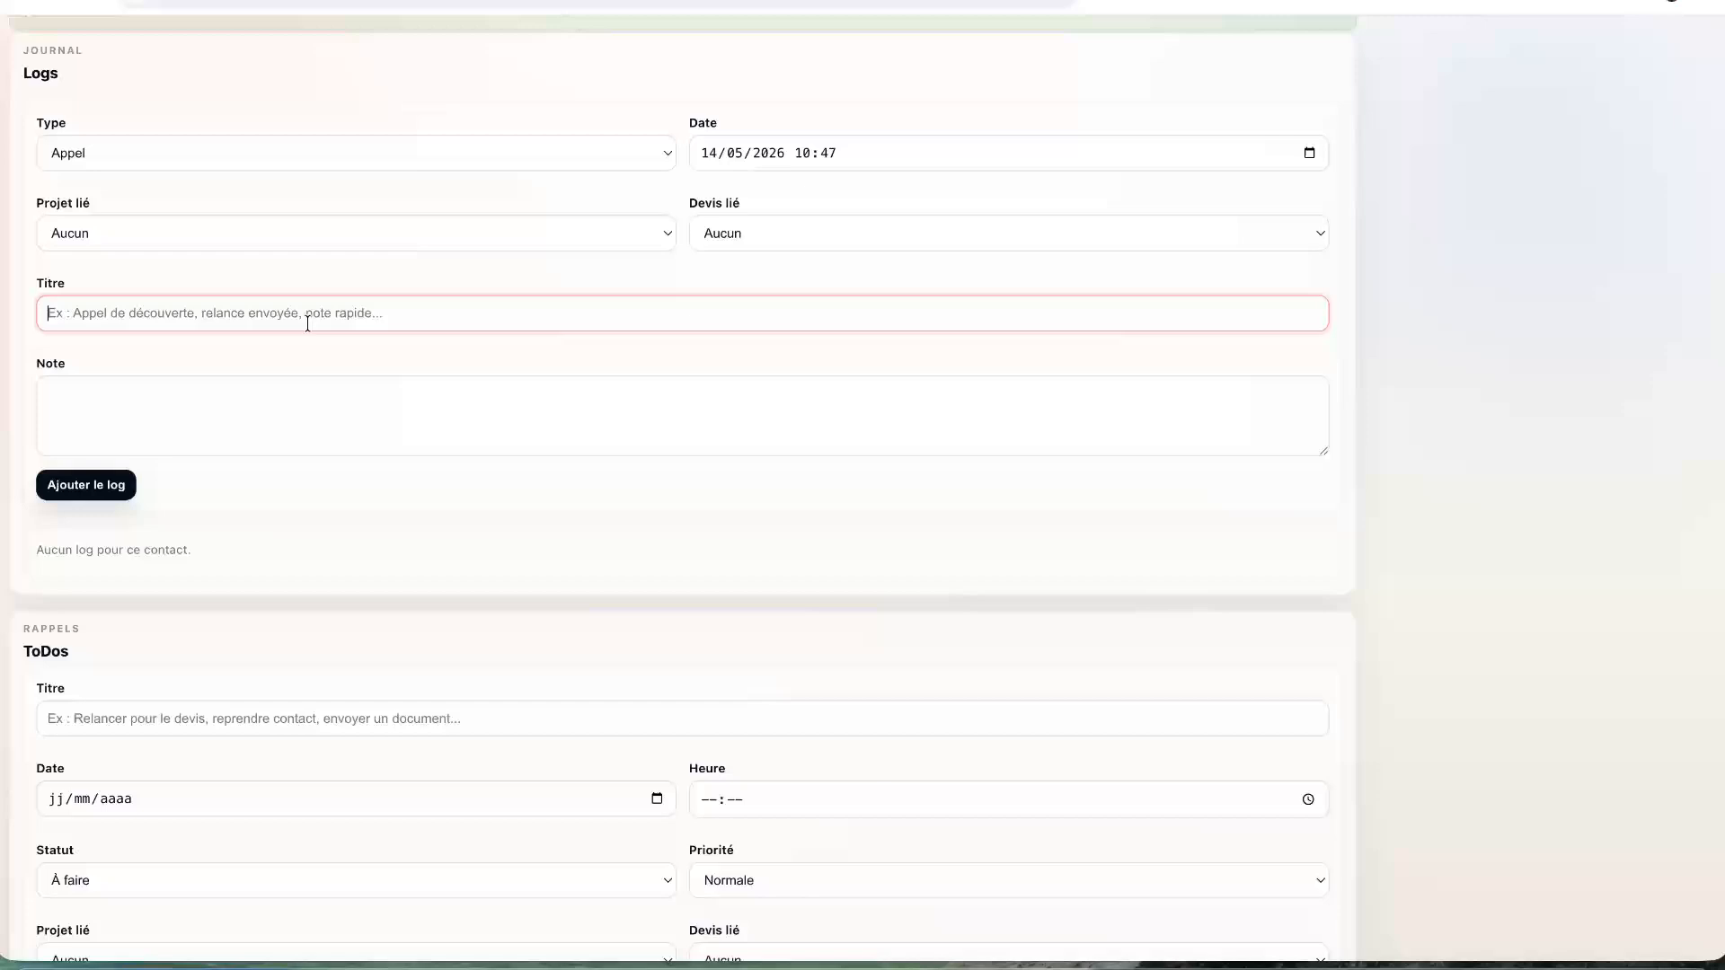
text(Appel au sujet )
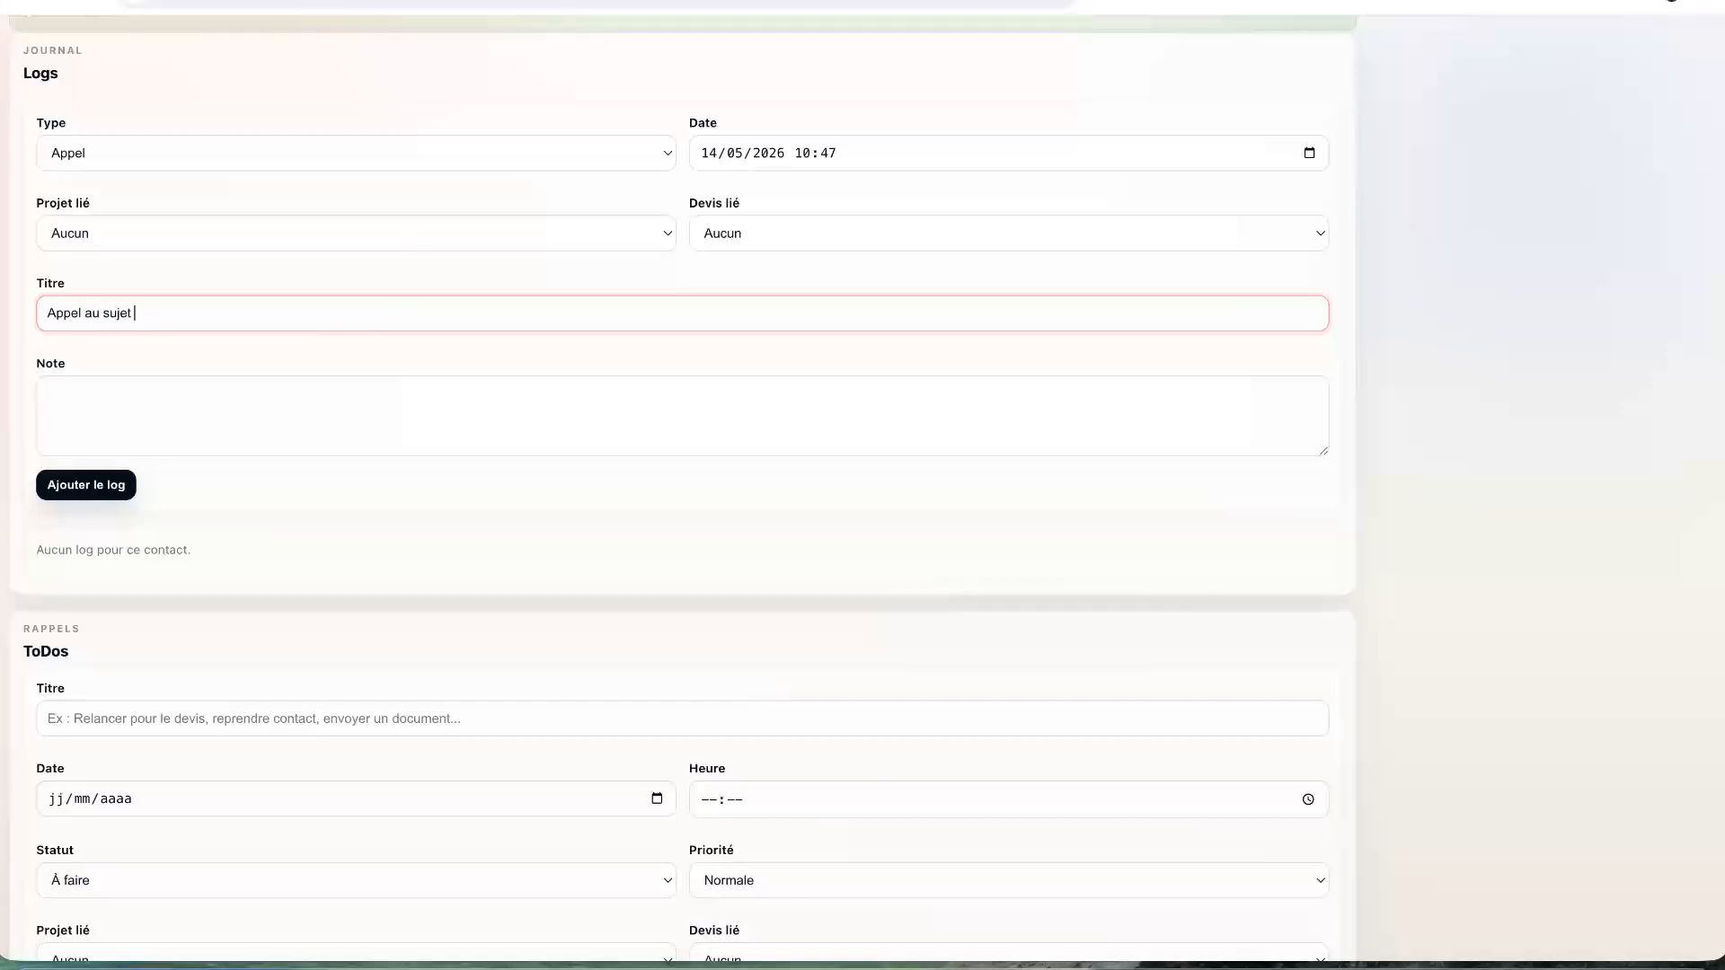
text(de leurs nouvelles optiques)
click(305, 427)
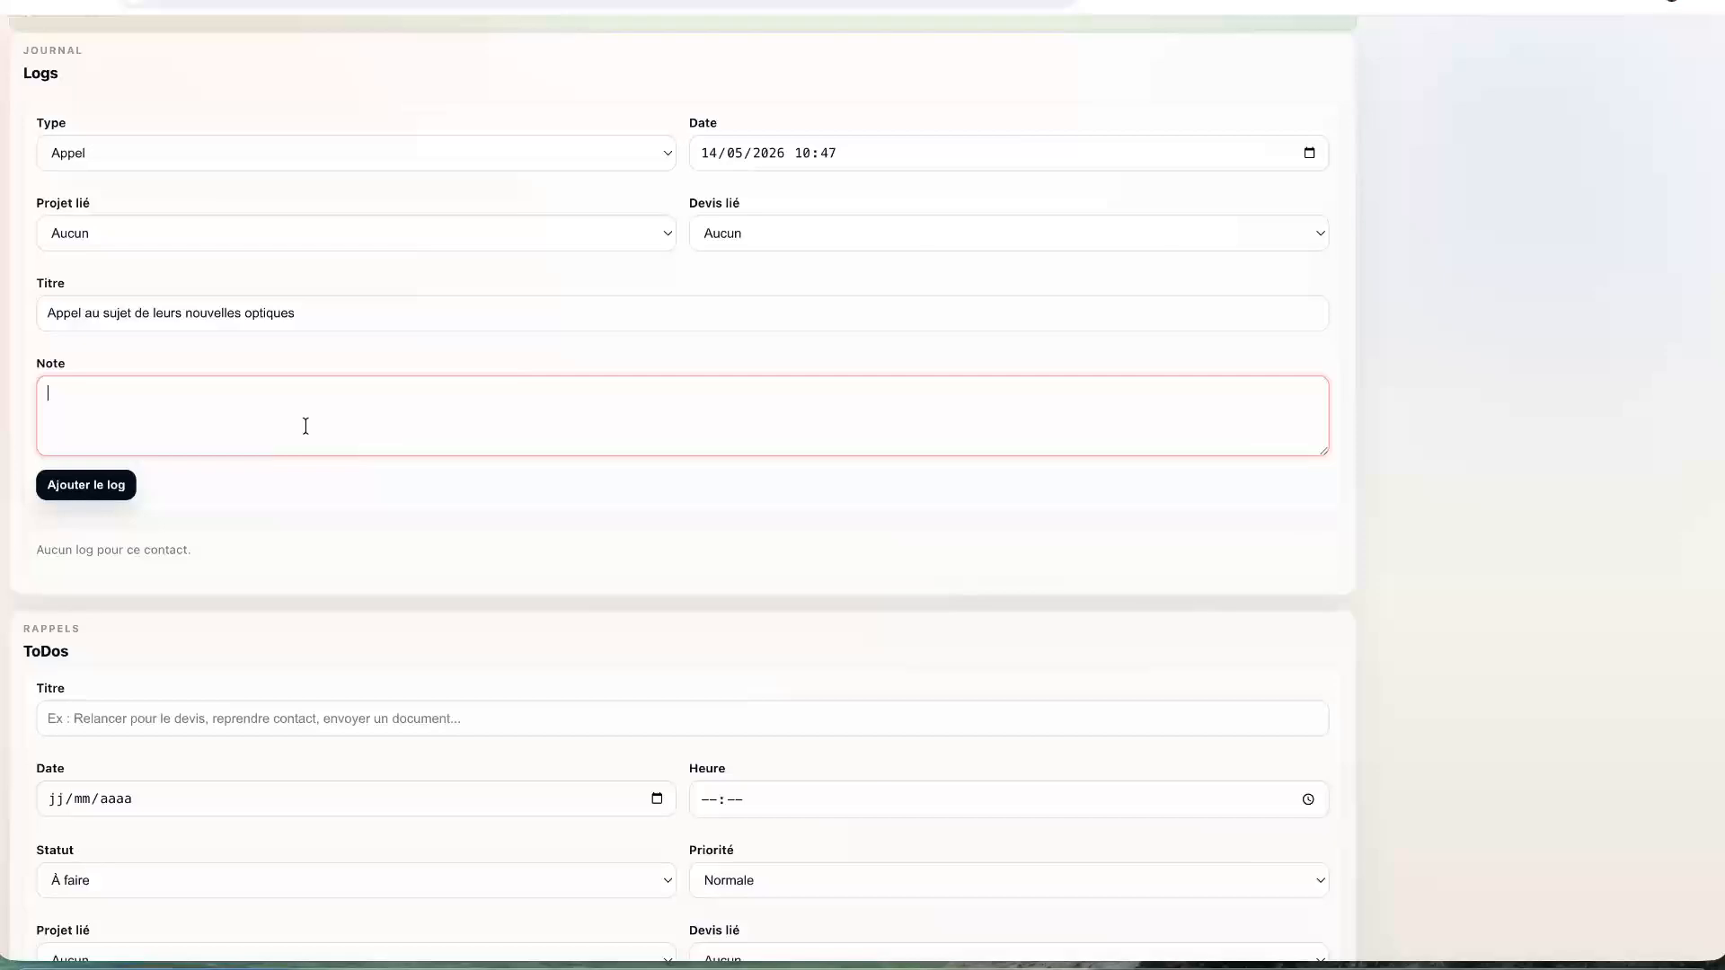
text(Echange au sujet de leurs optiques top se)
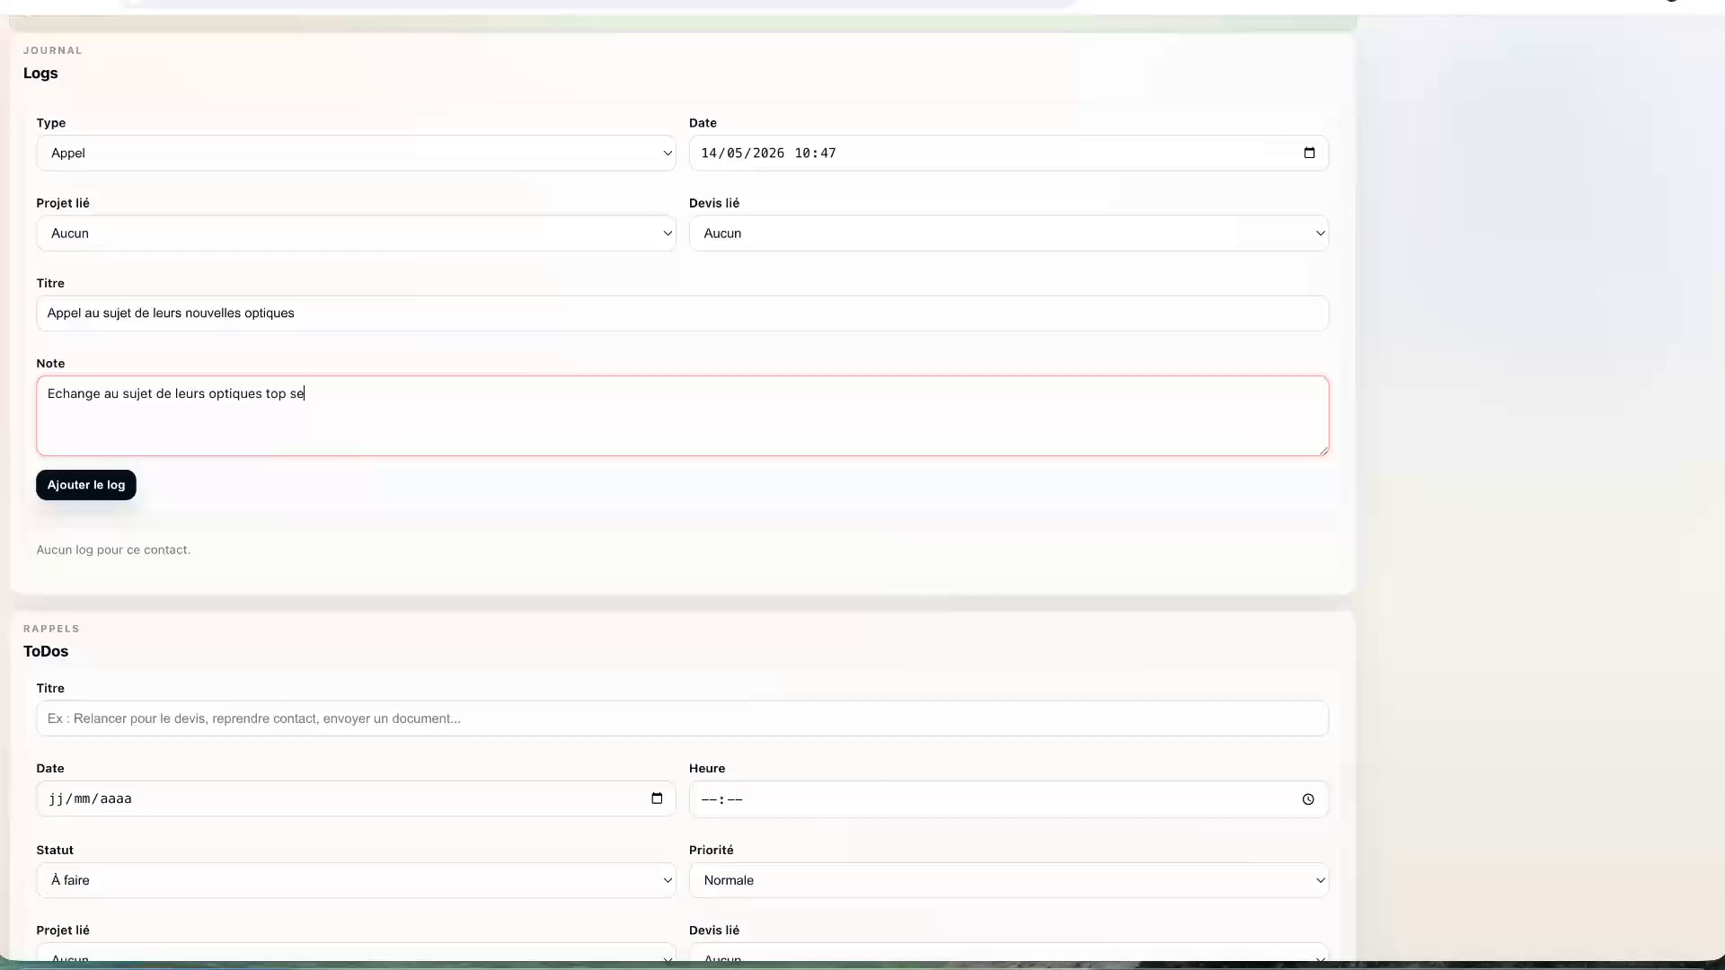
text(crete et sur la vidéo pour en annoncer la sortei.)
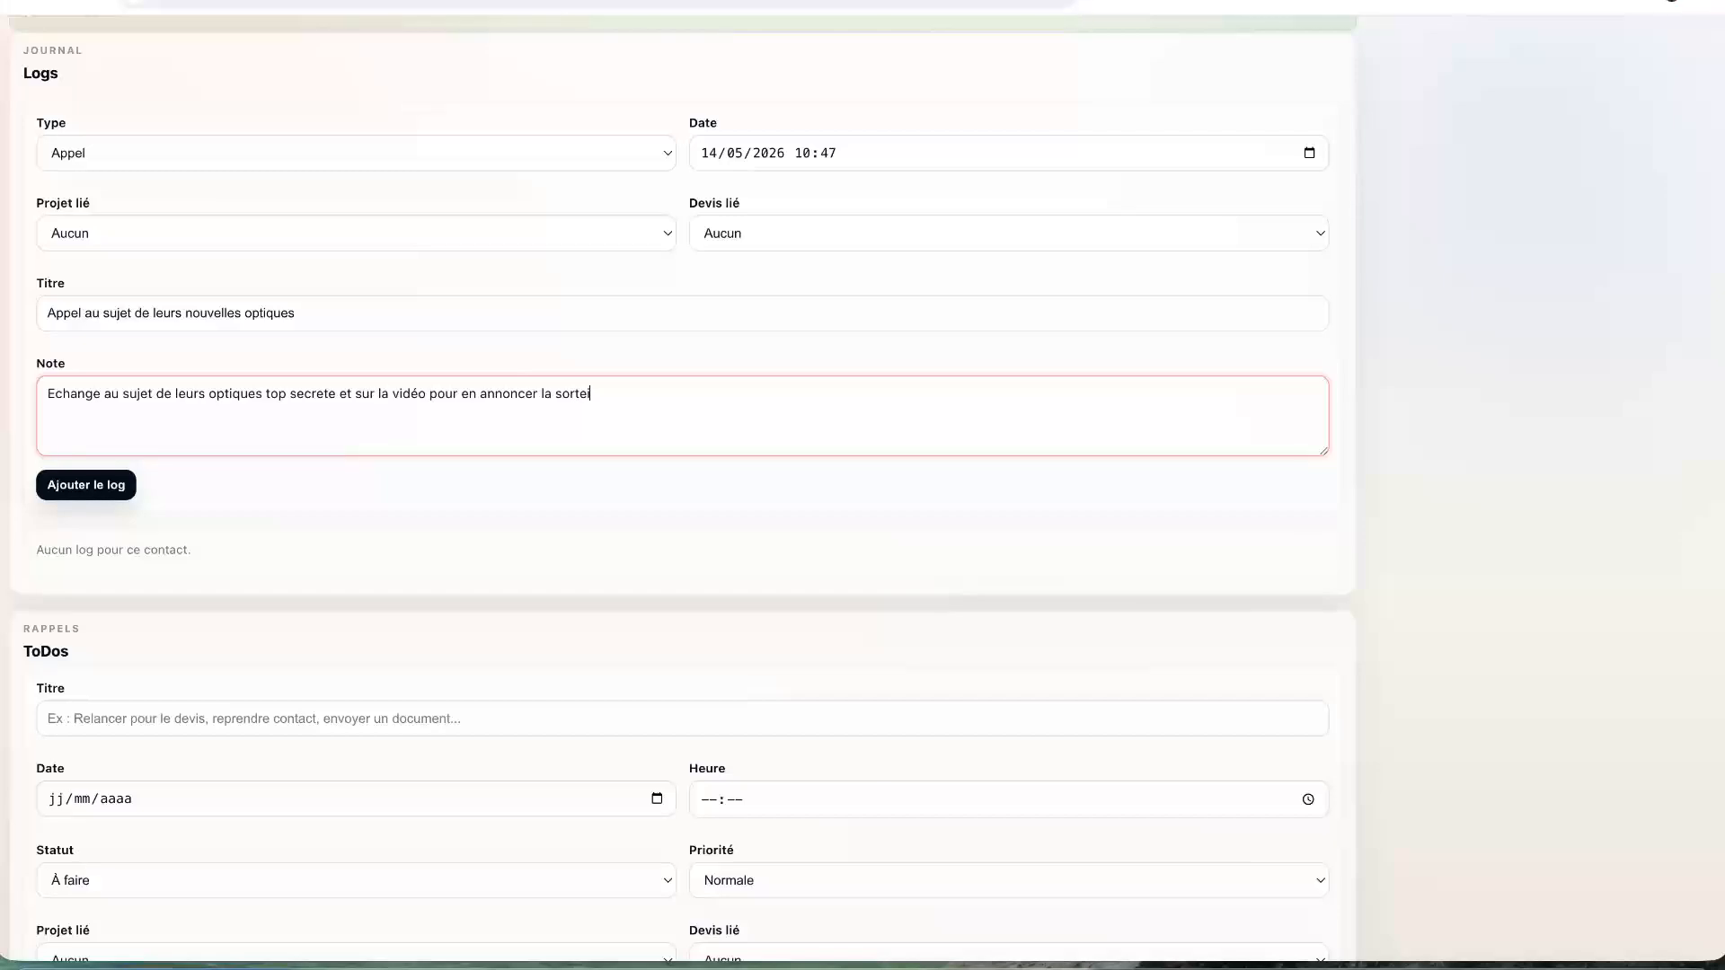
key(BackSpace)
key(BackSpace)
key(BackSpace)
text(ie.)
click(93, 486)
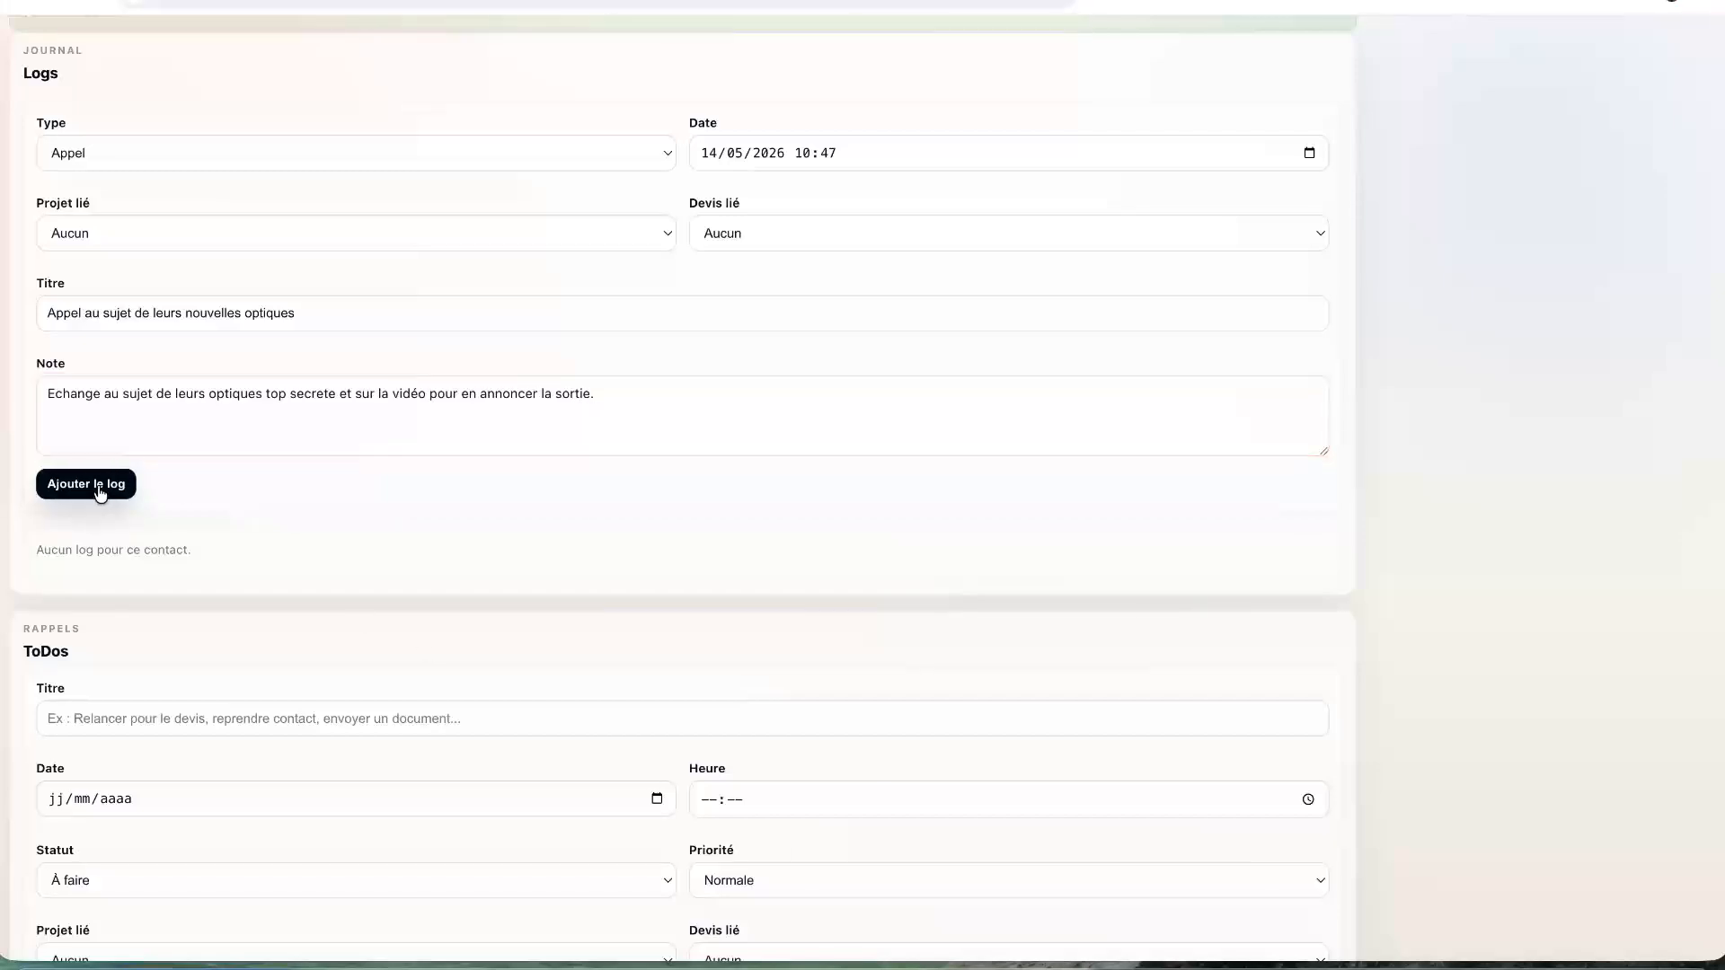
- Set the reminder's due date to 14 August 2026
scroll(346, 679, down, 4)
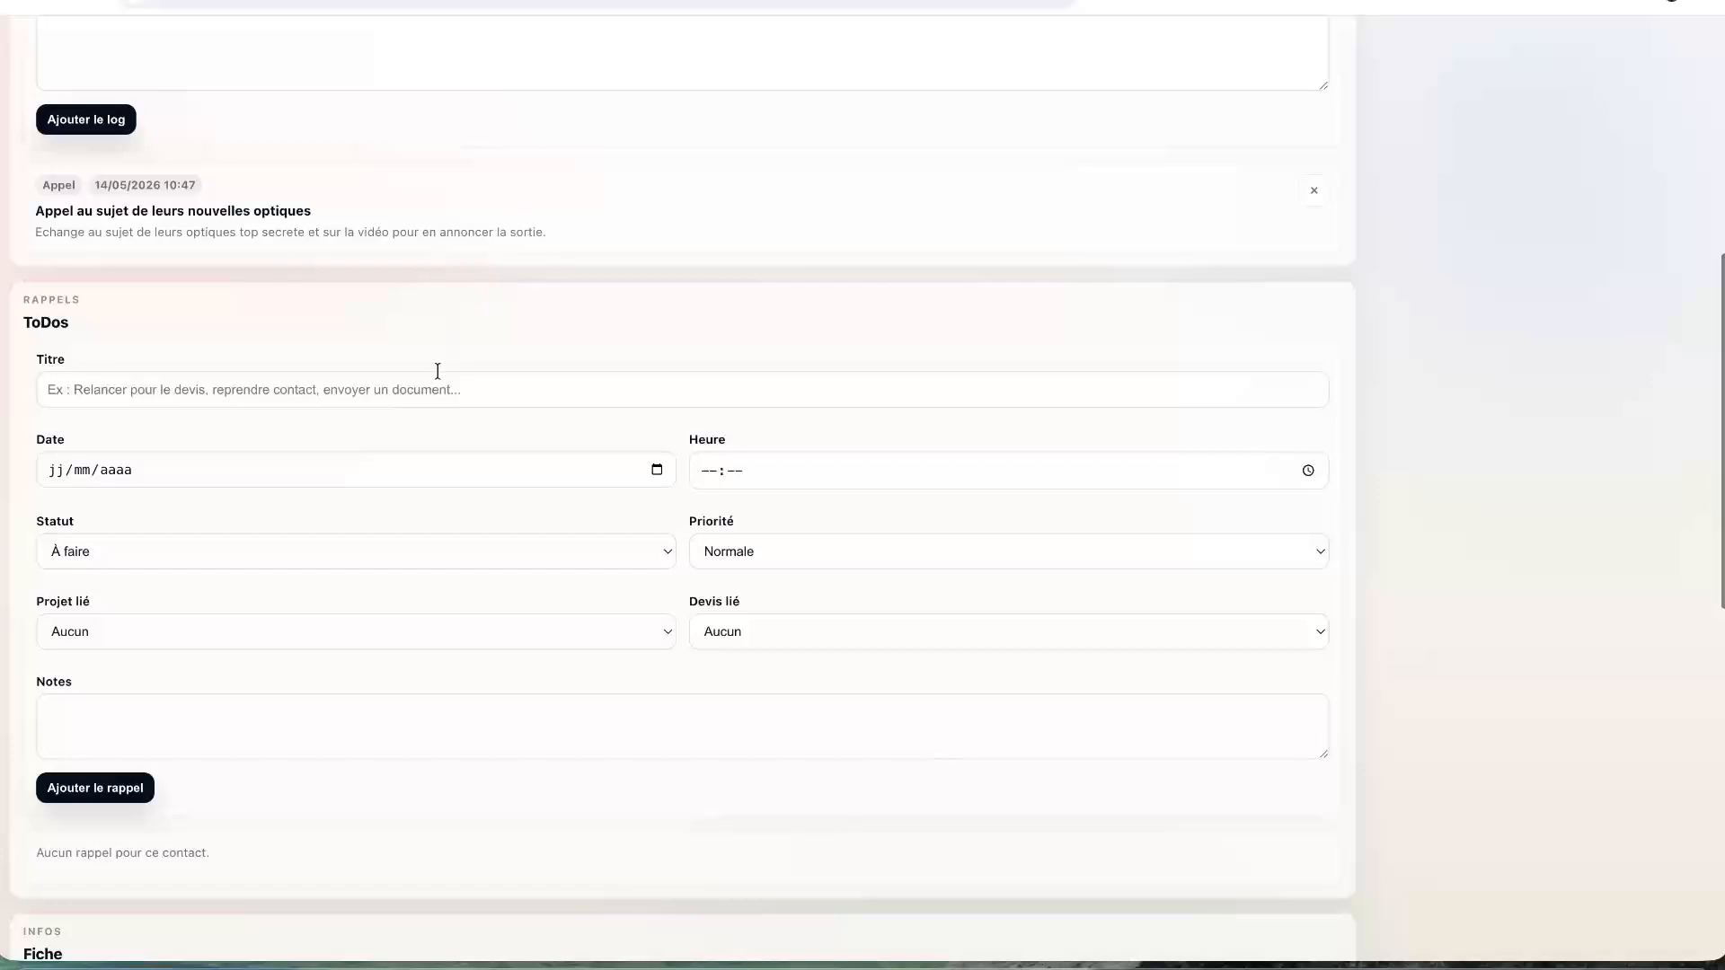
click(293, 483)
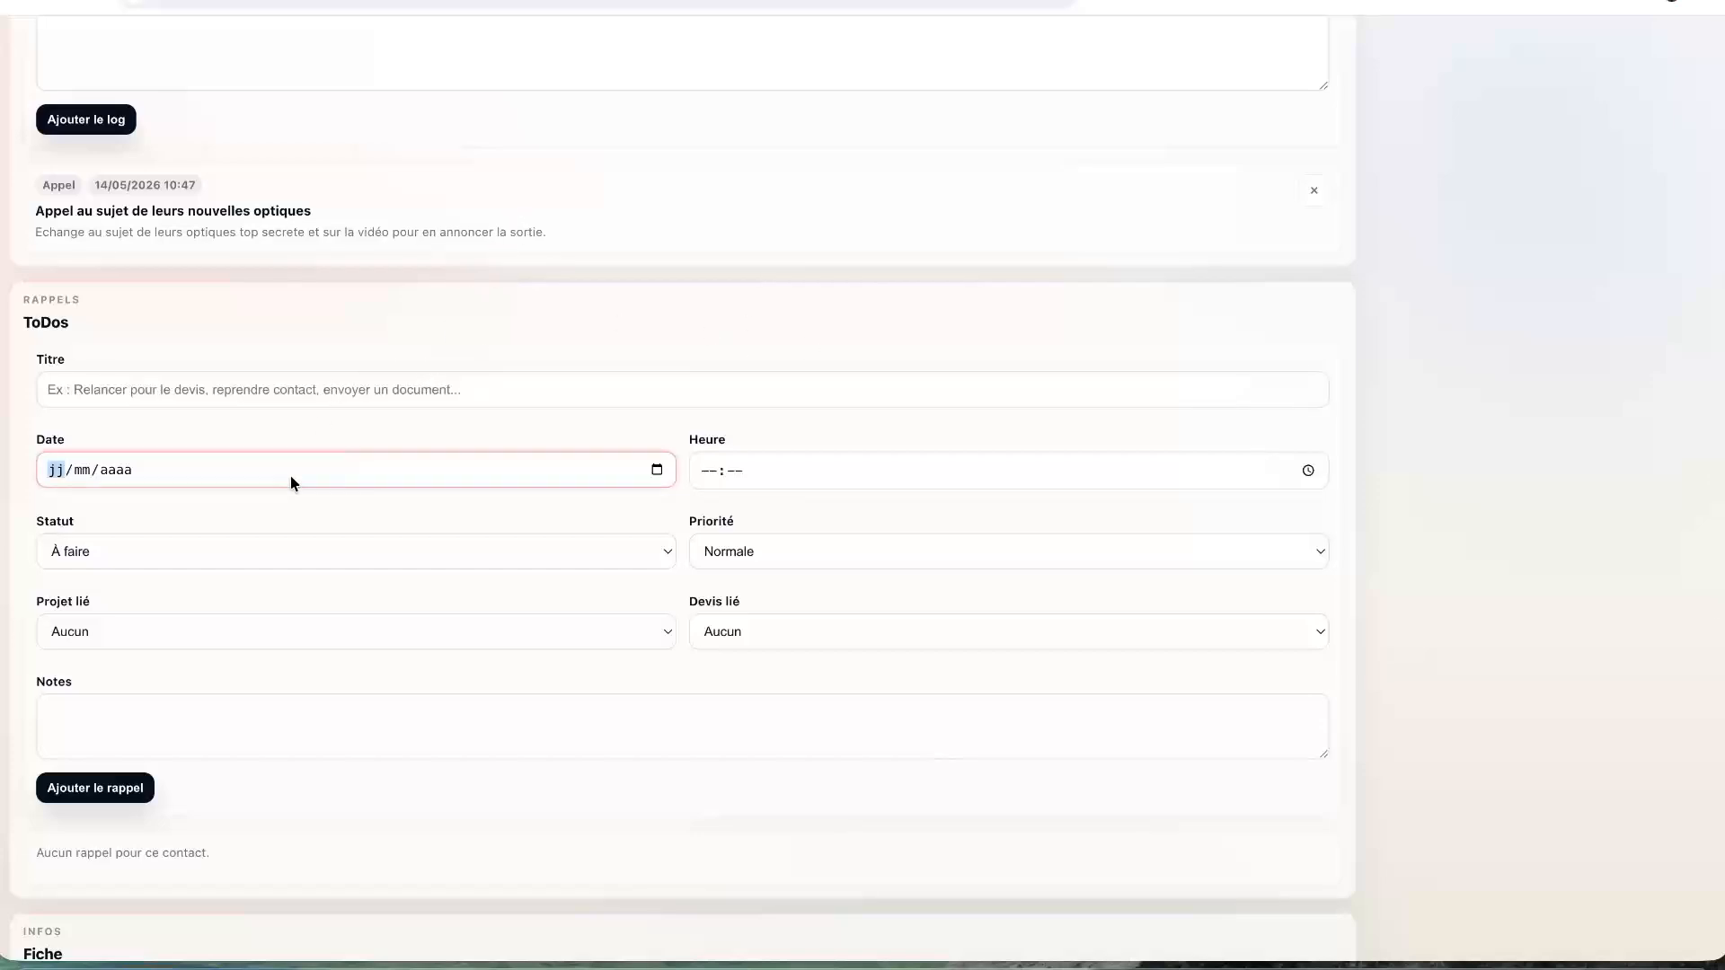
click(656, 470)
click(232, 512)
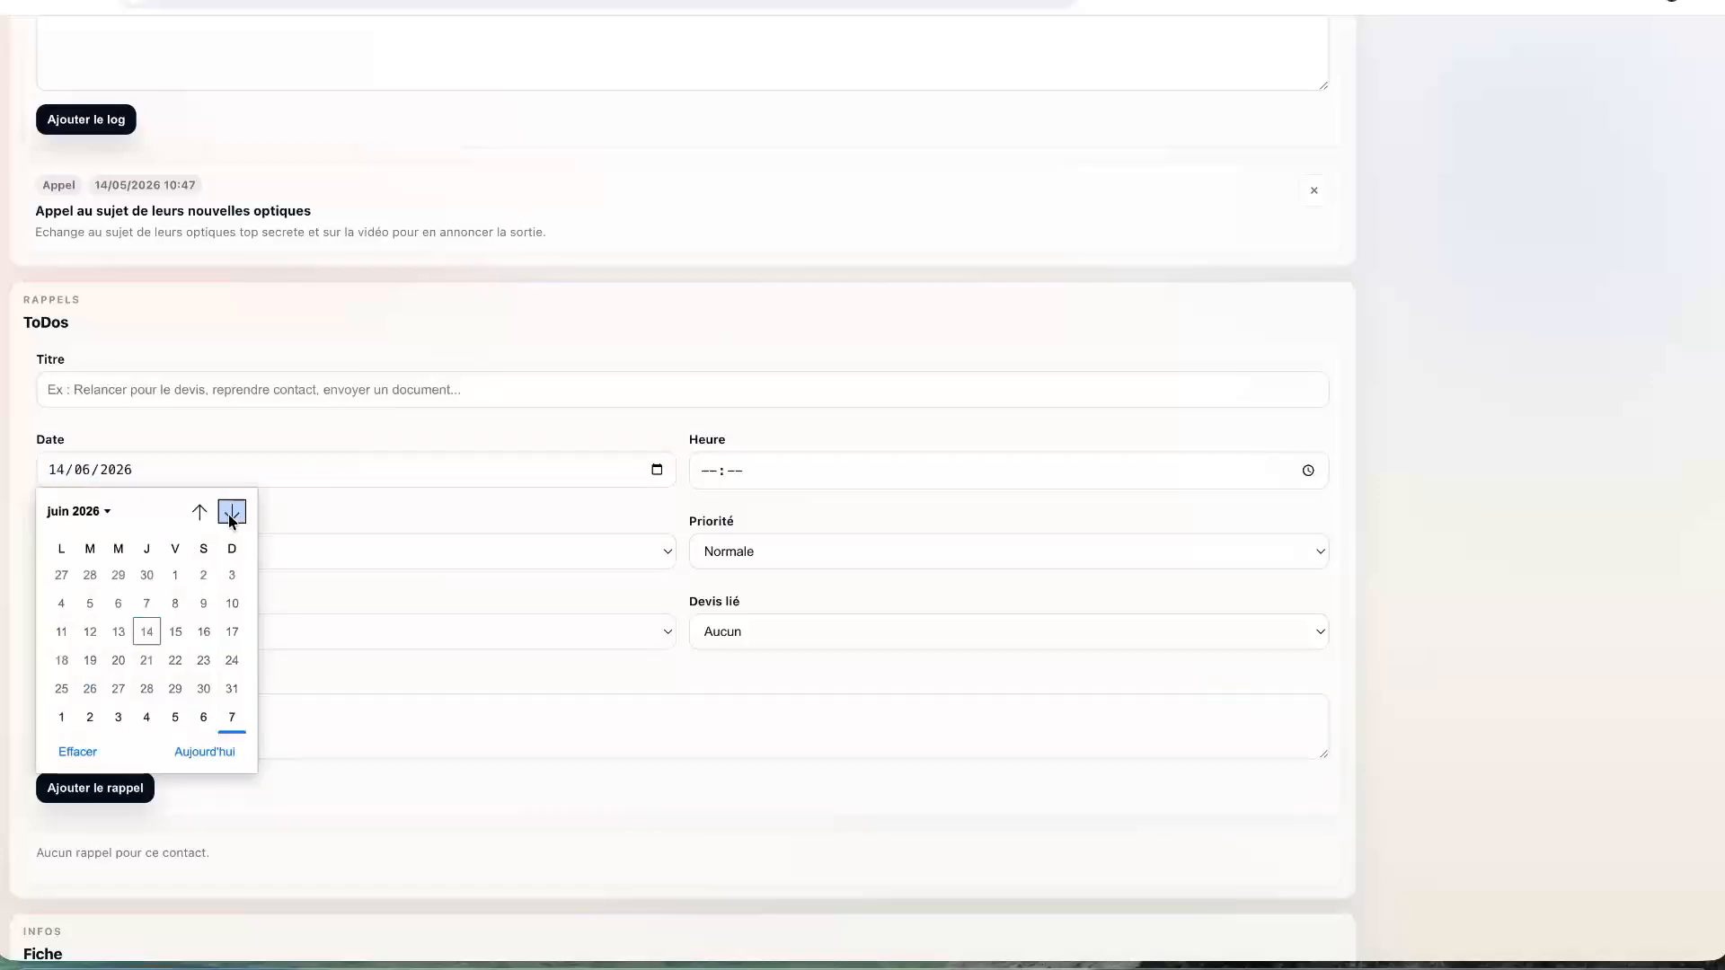
click(232, 512)
click(231, 512)
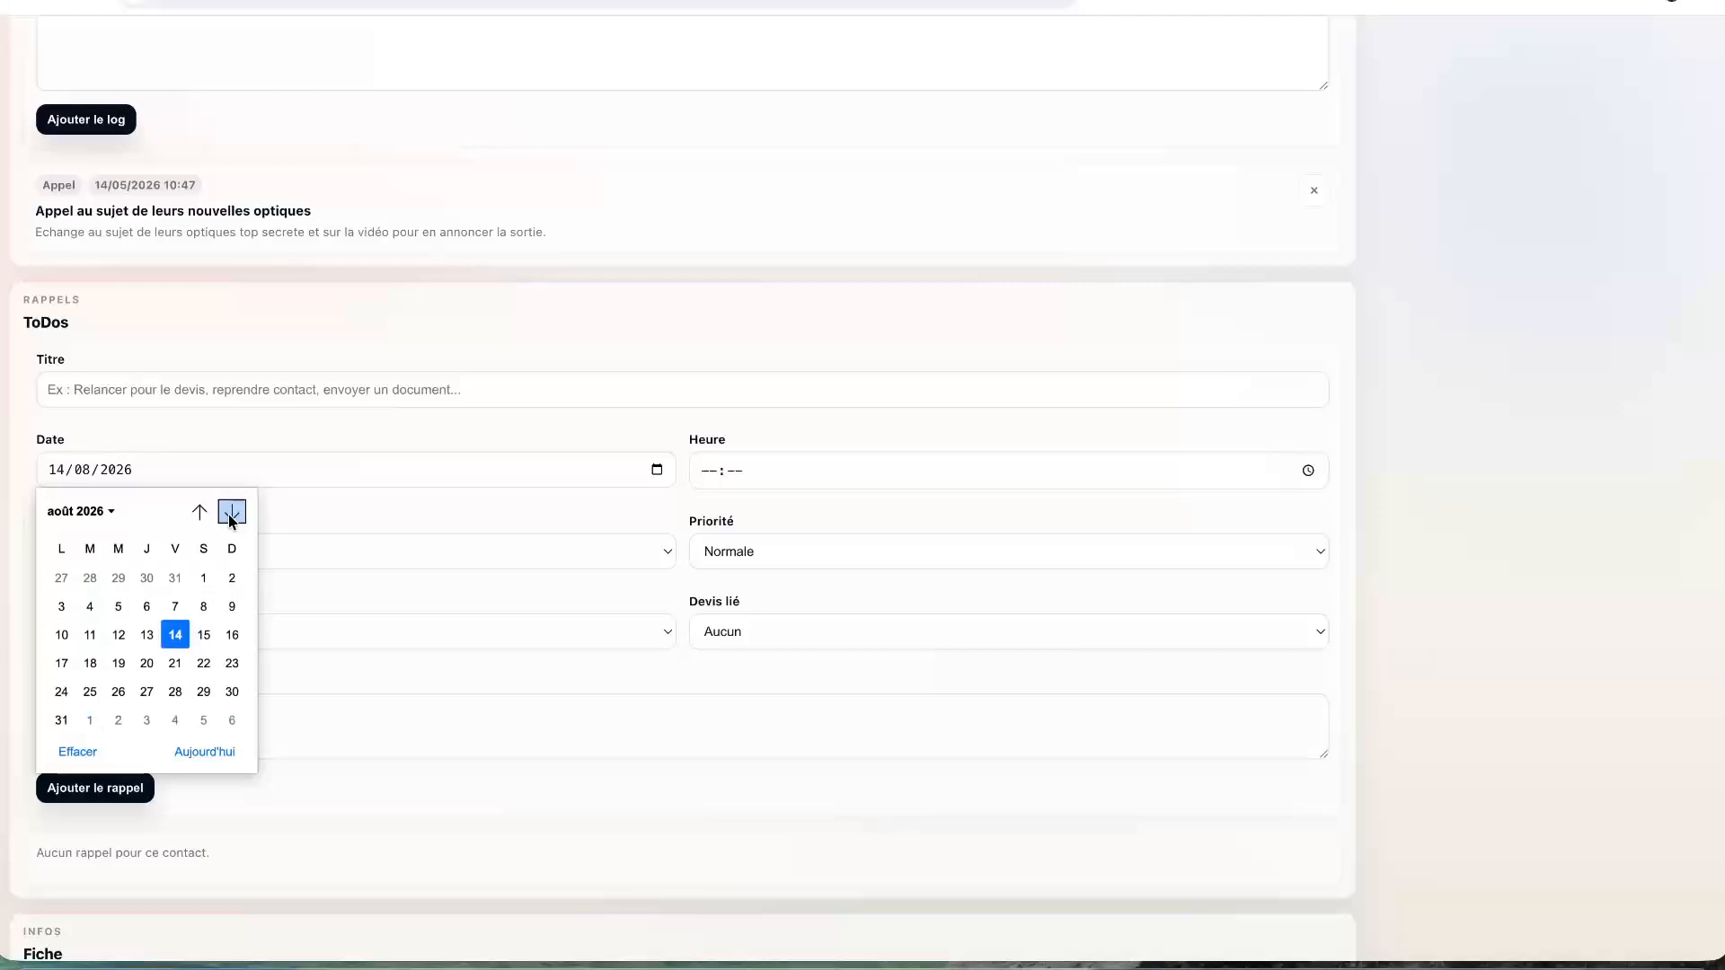
click(175, 636)
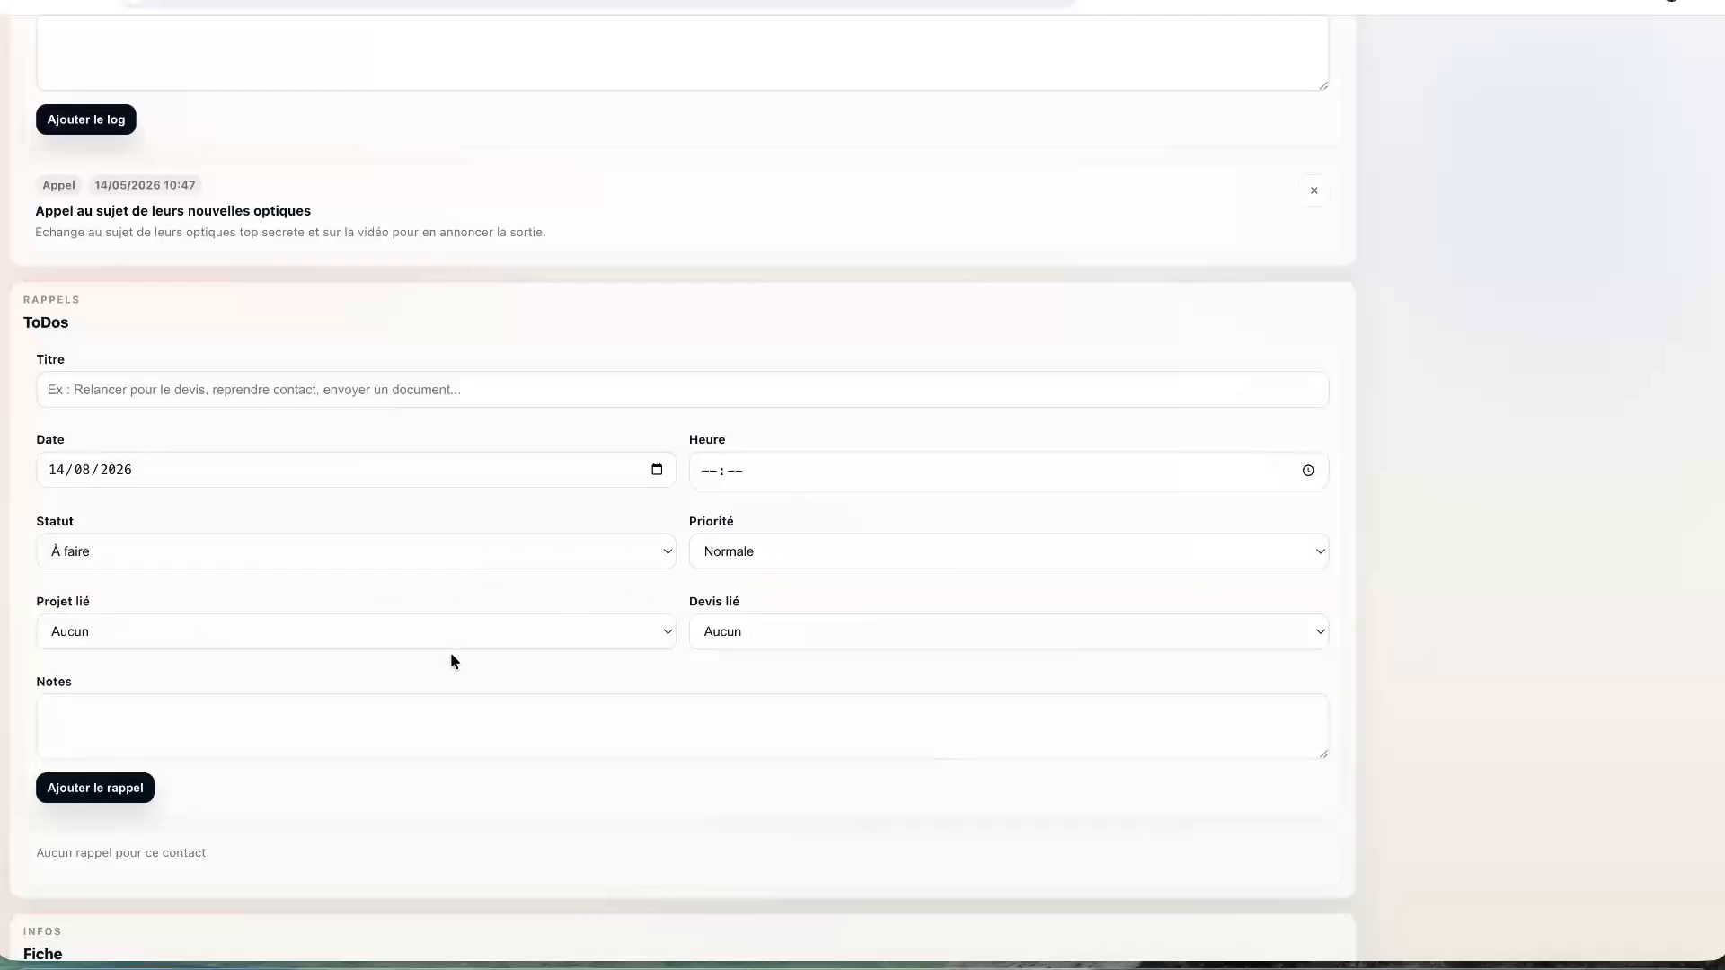
- Title the reminder as a Zeiss contact follow-up, note 'Prendre des nouvelles', and add it
click(456, 737)
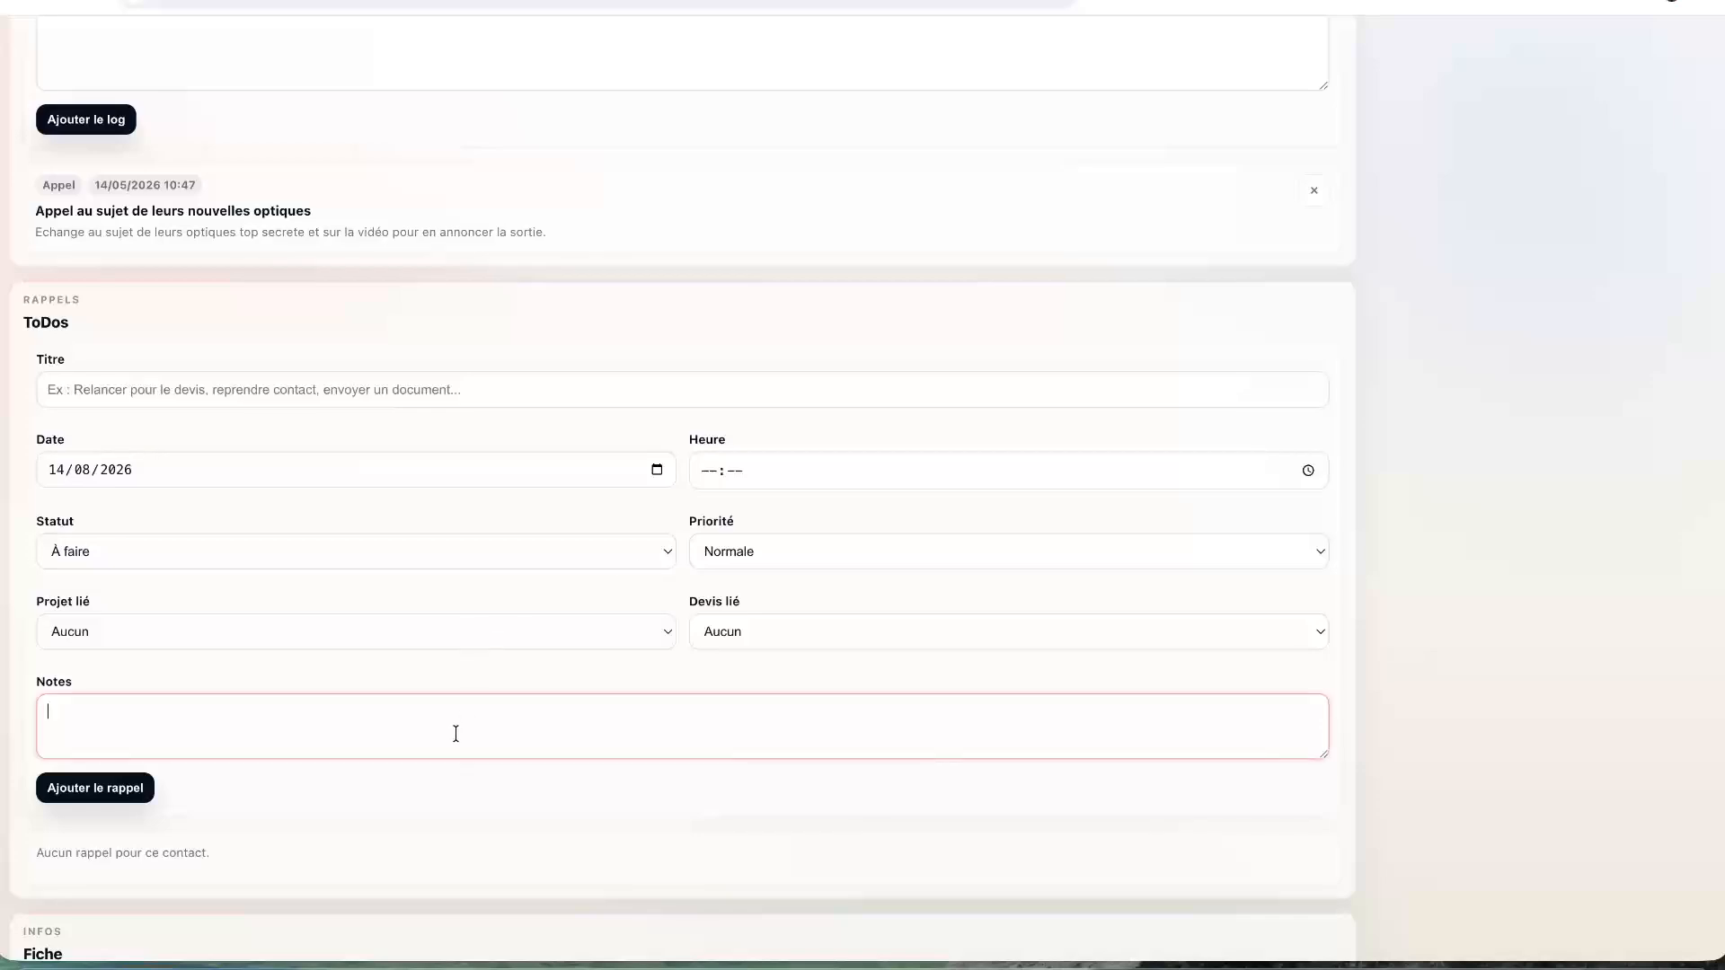
click(347, 388)
text(Relancer )
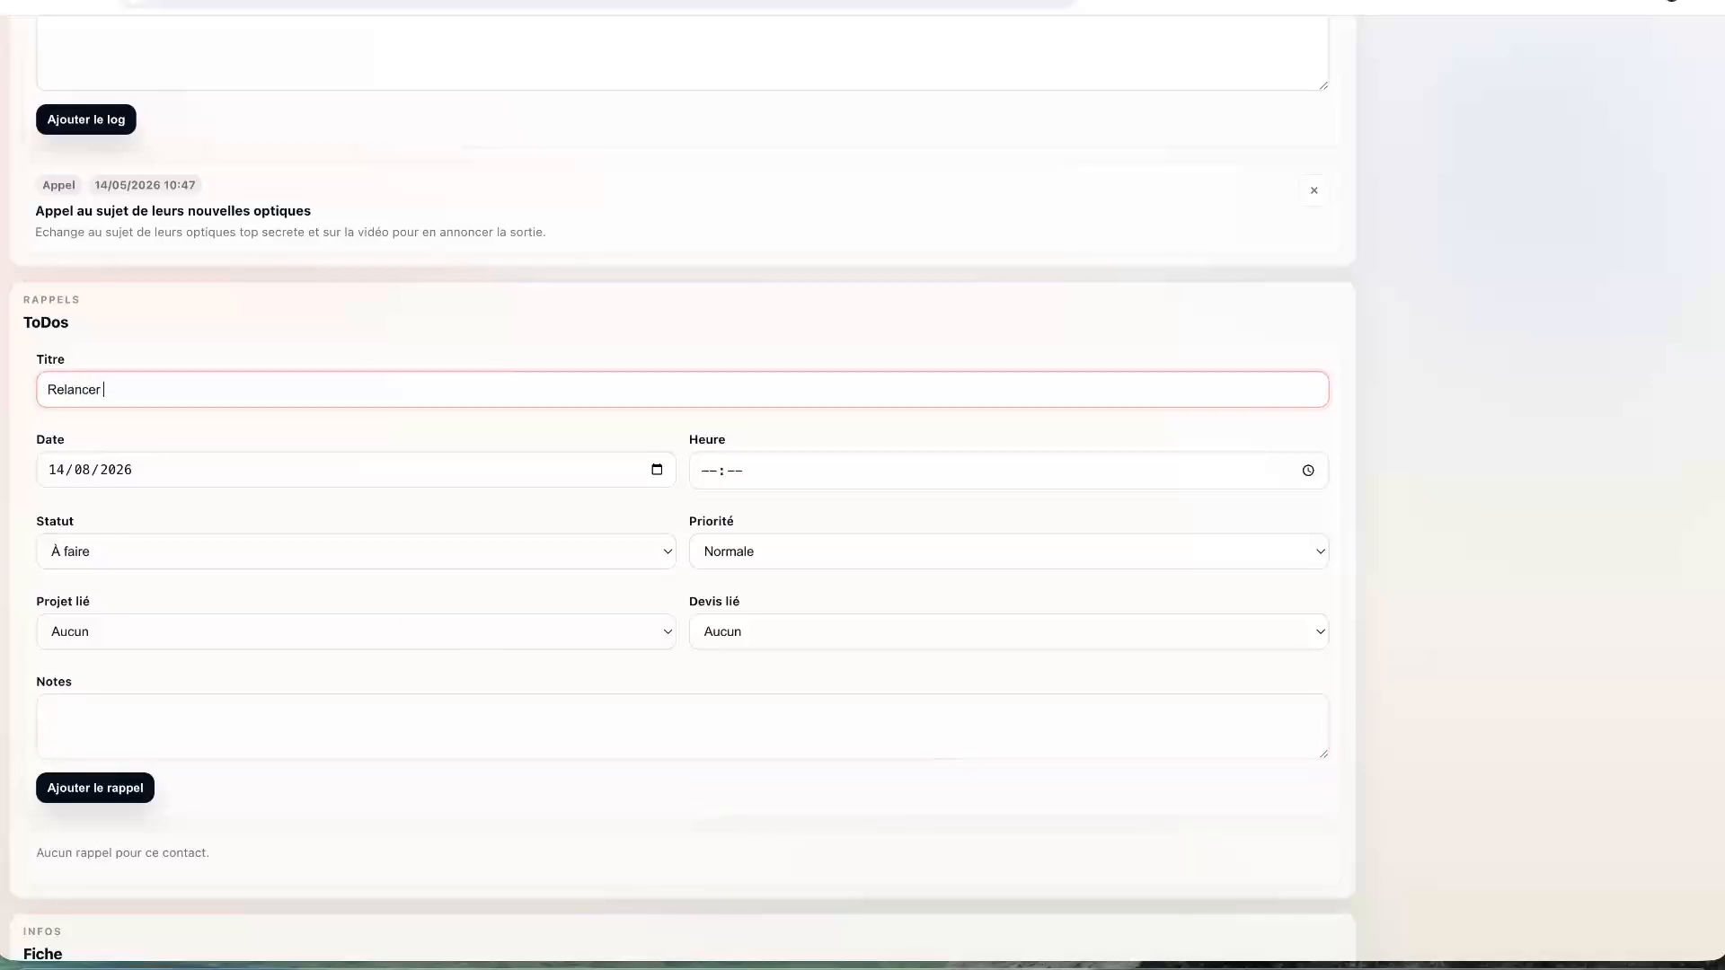
text(Tom de Zeiss)
click(121, 709)
text(P)
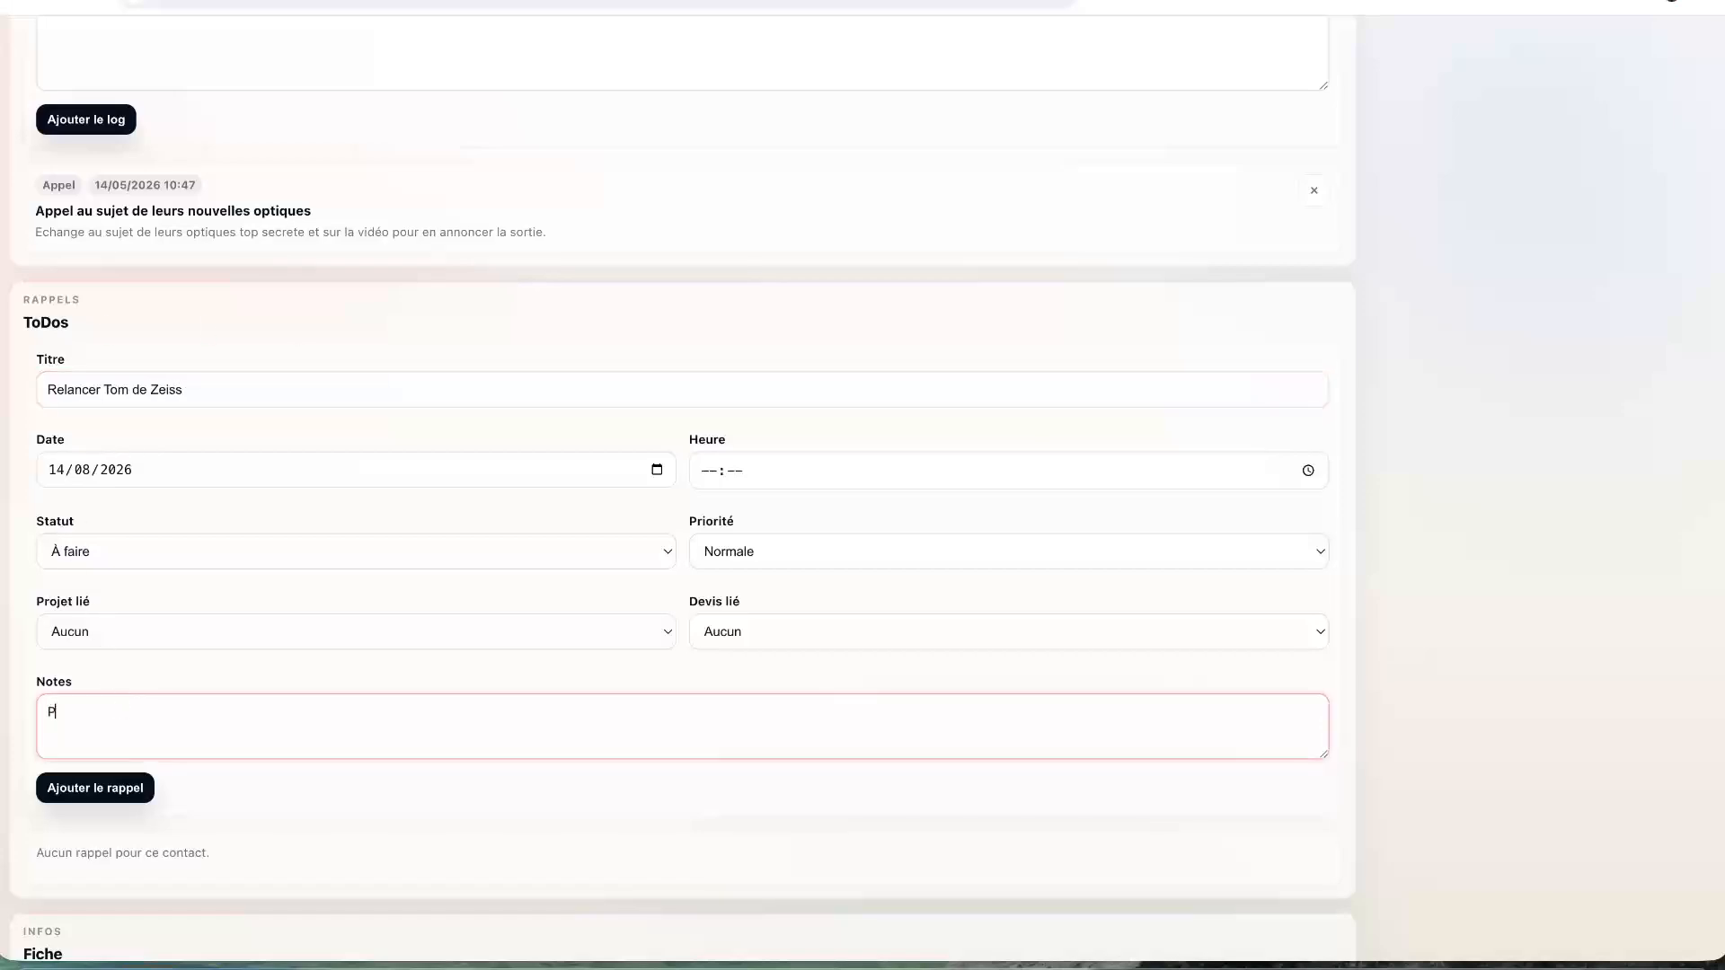
text(rendre des nouvelles)
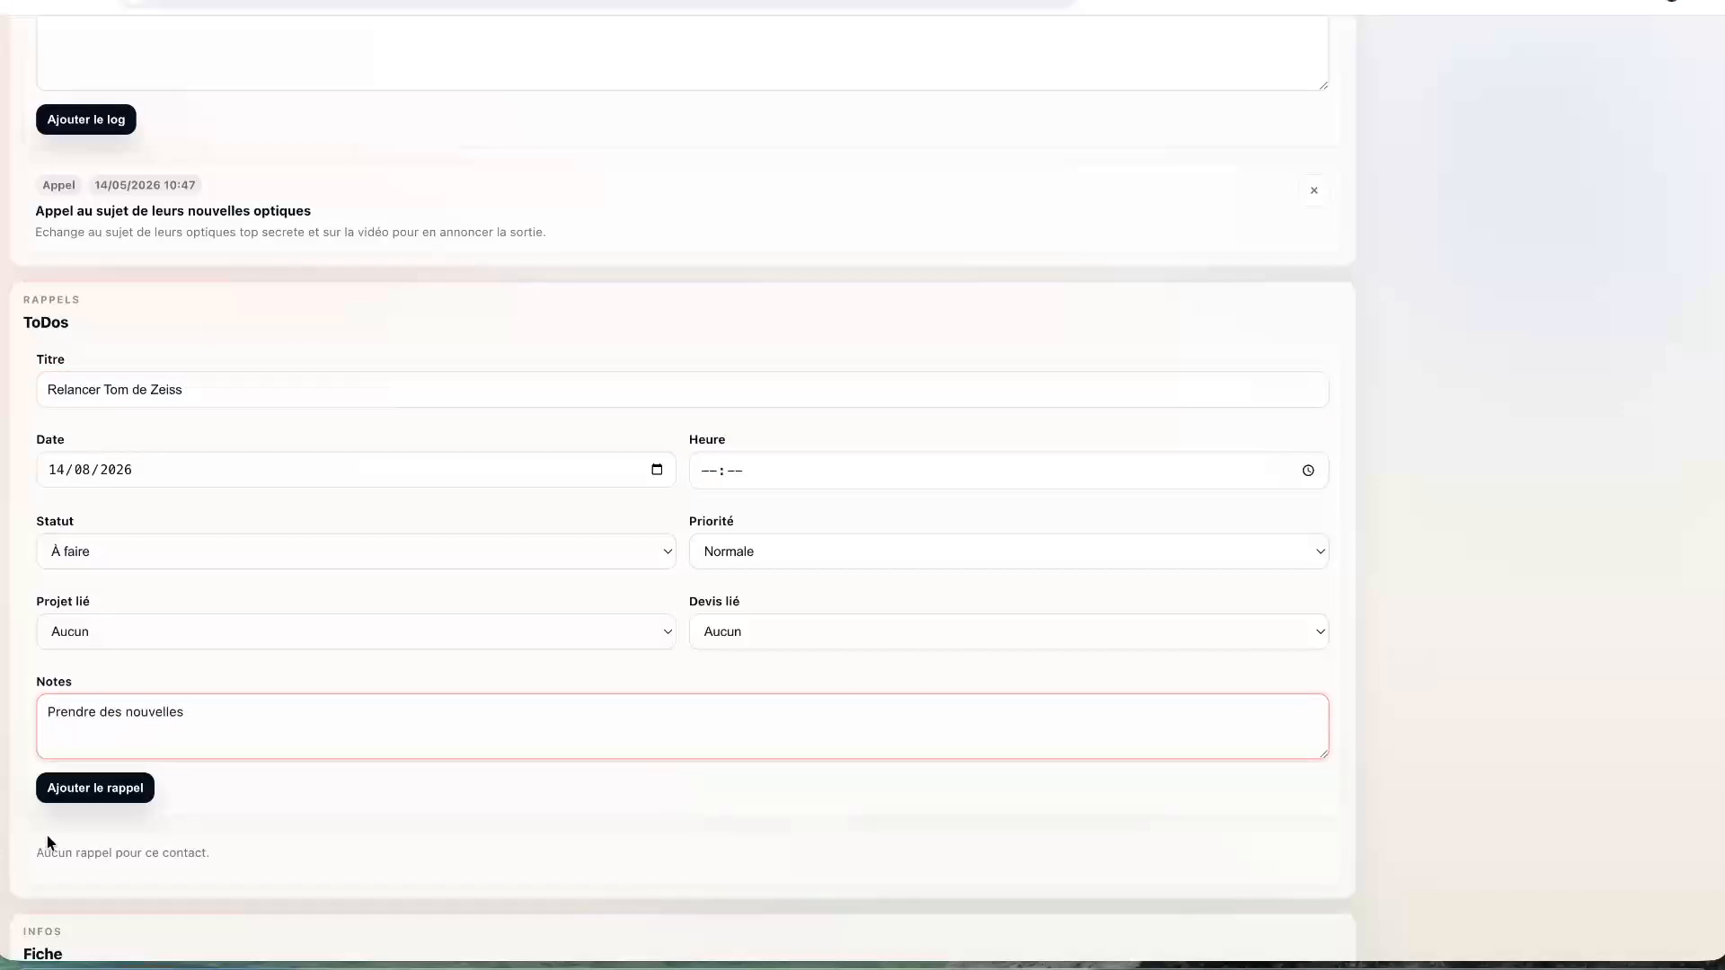
click(82, 796)
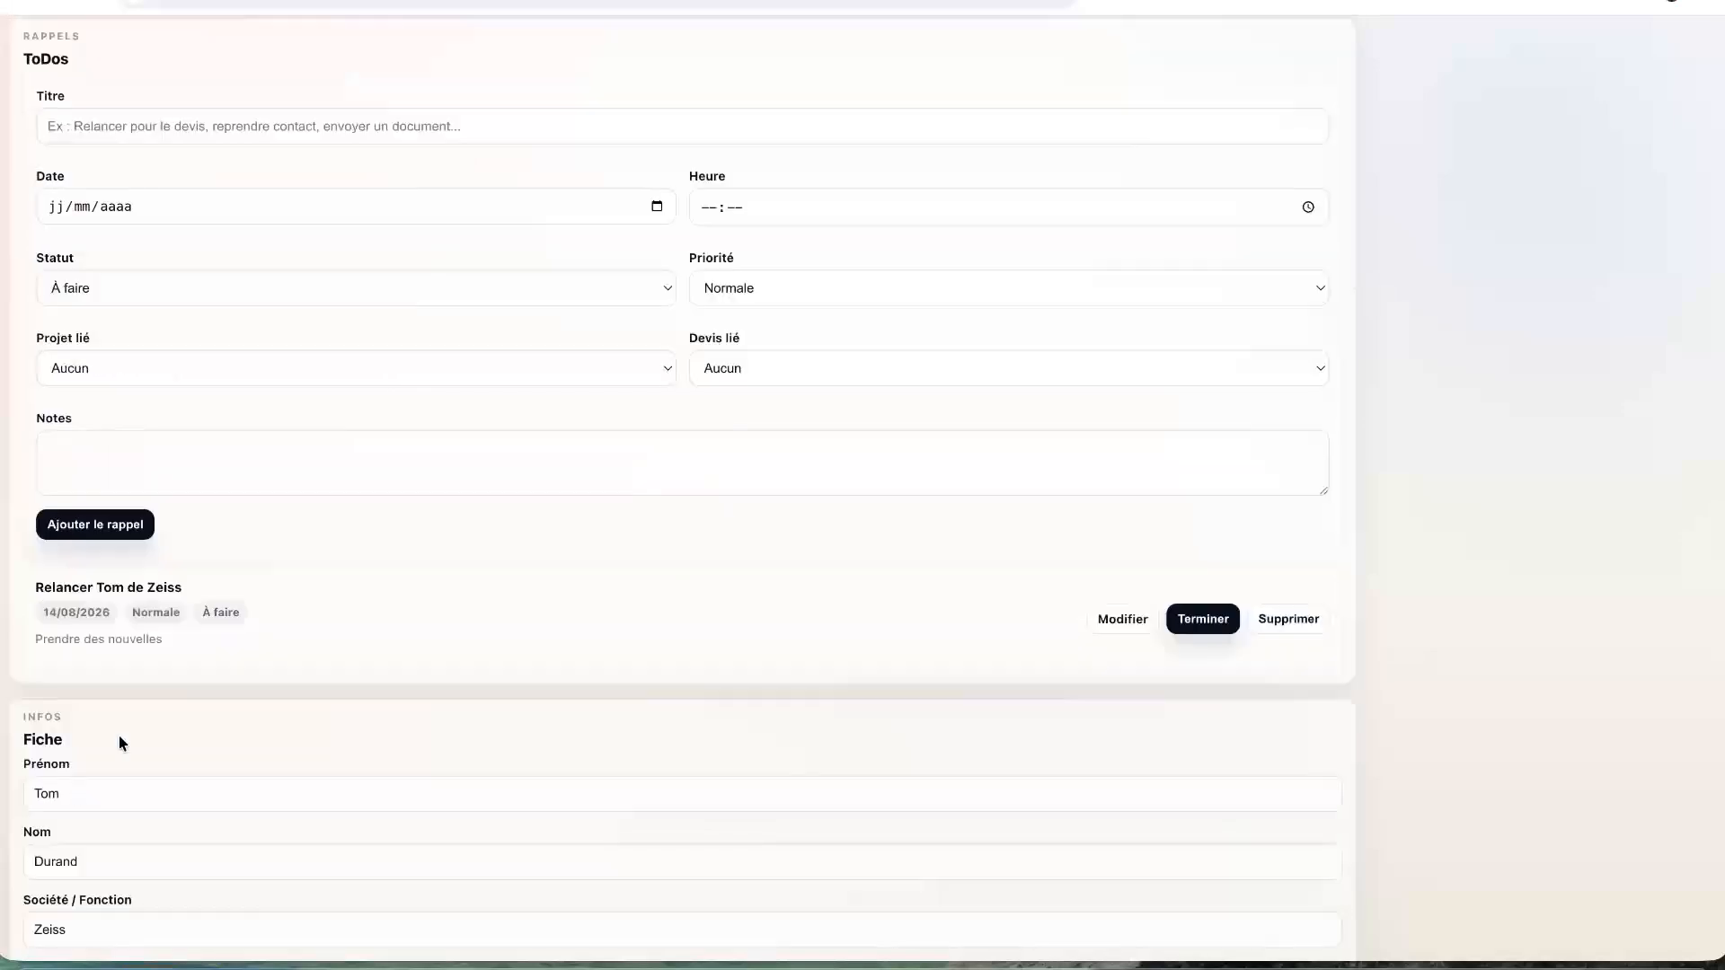
drag(995, 569, 992, 828)
click(993, 861)
scroll(1194, 631, down, 5)
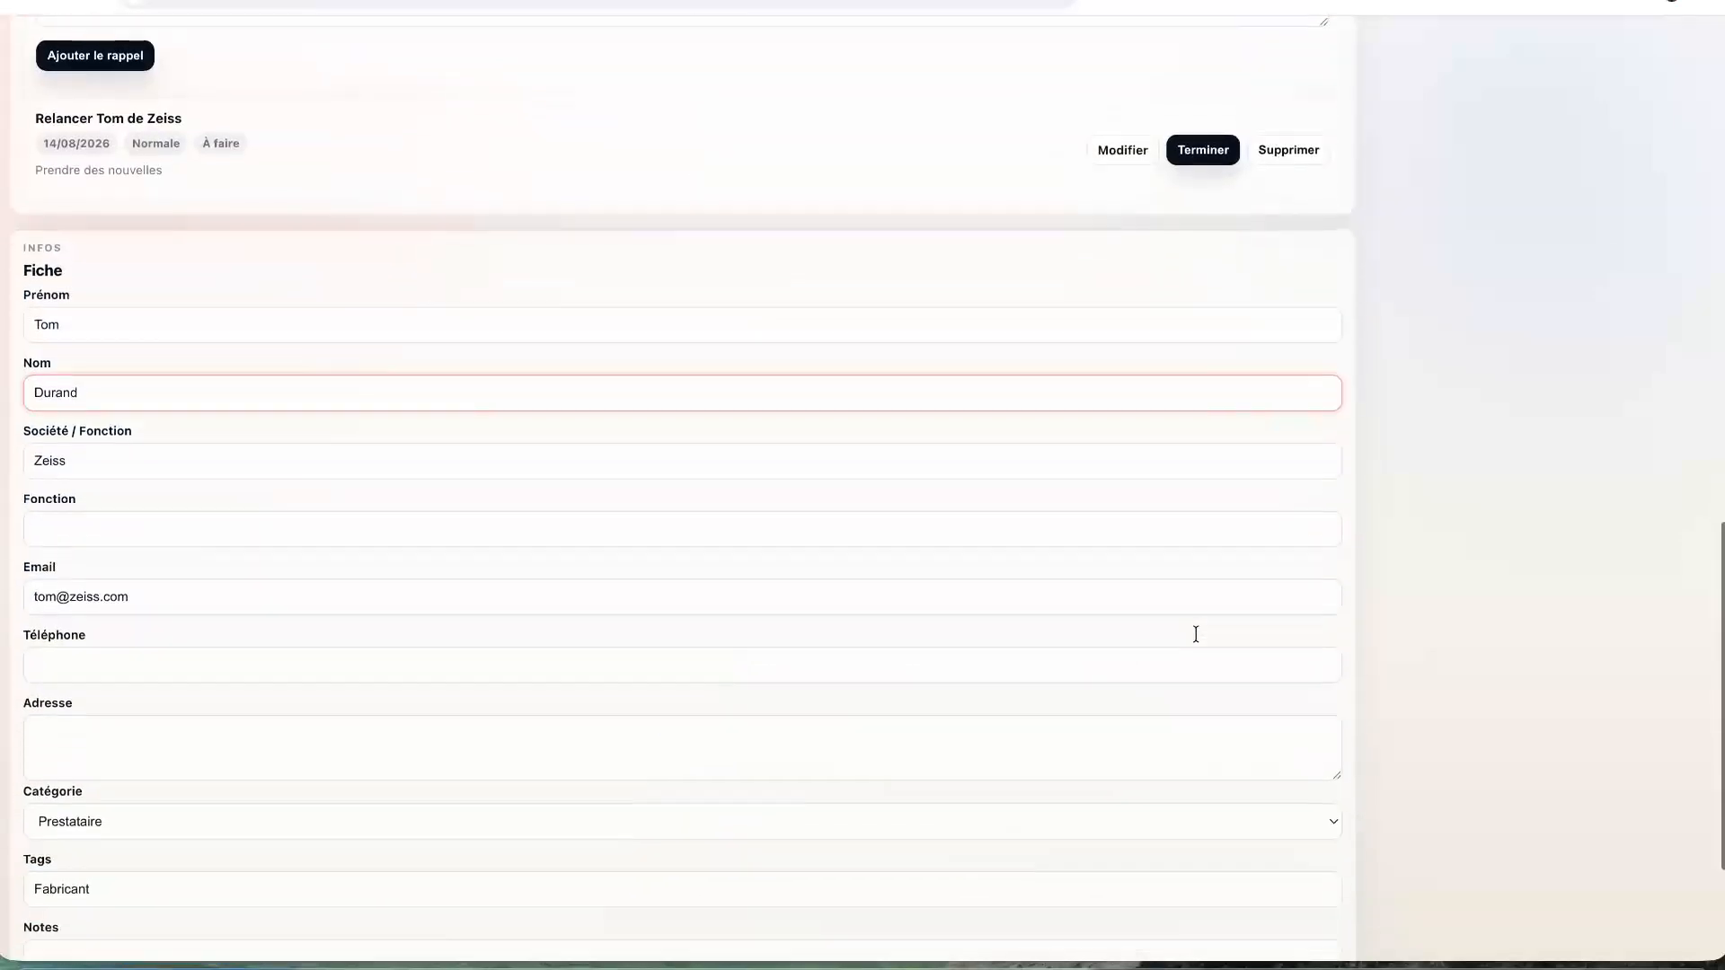
scroll(1198, 639, up, 15)
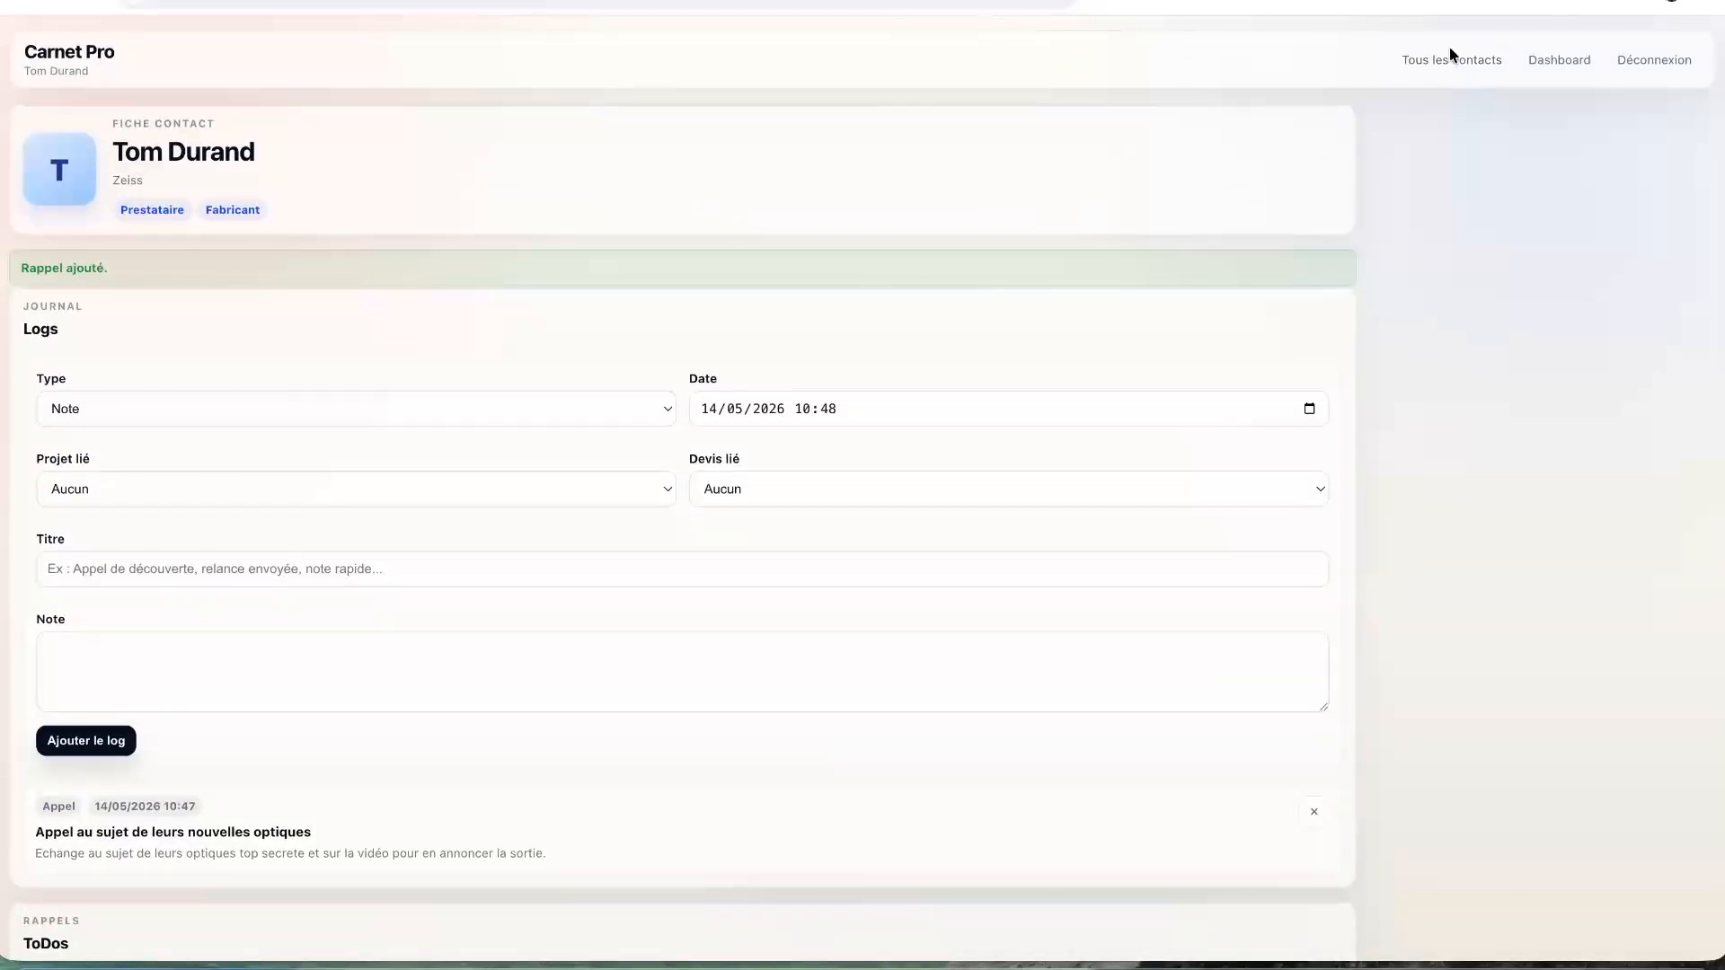
click(1532, 62)
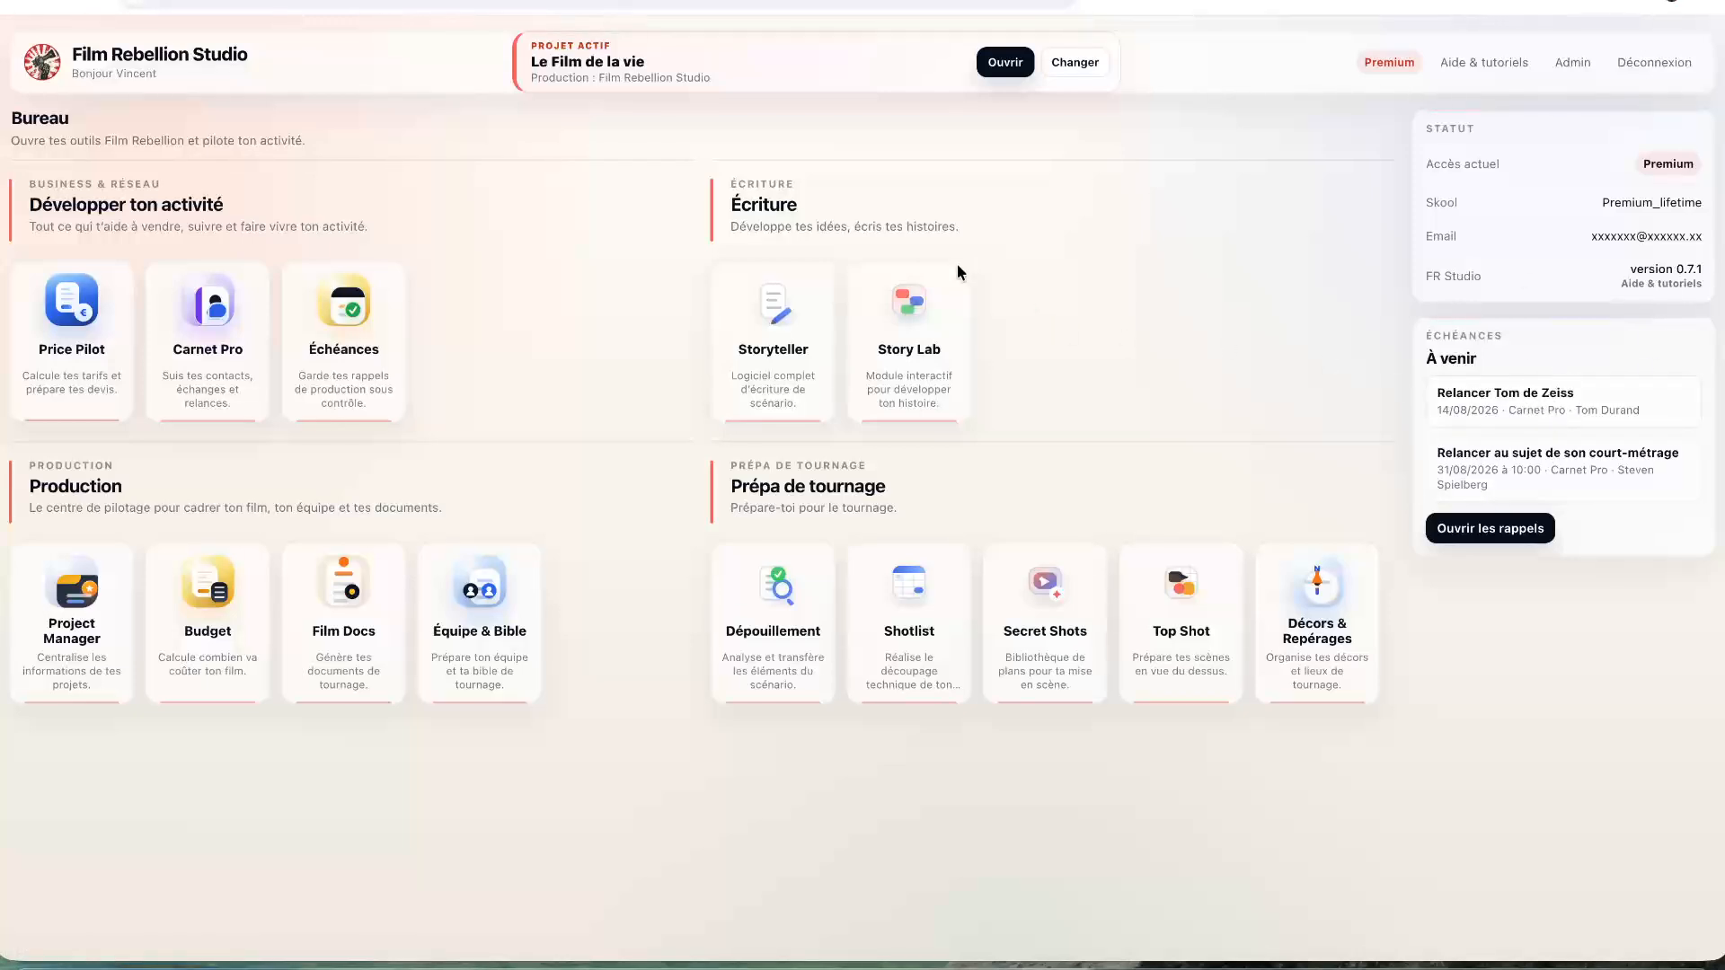
click(1471, 406)
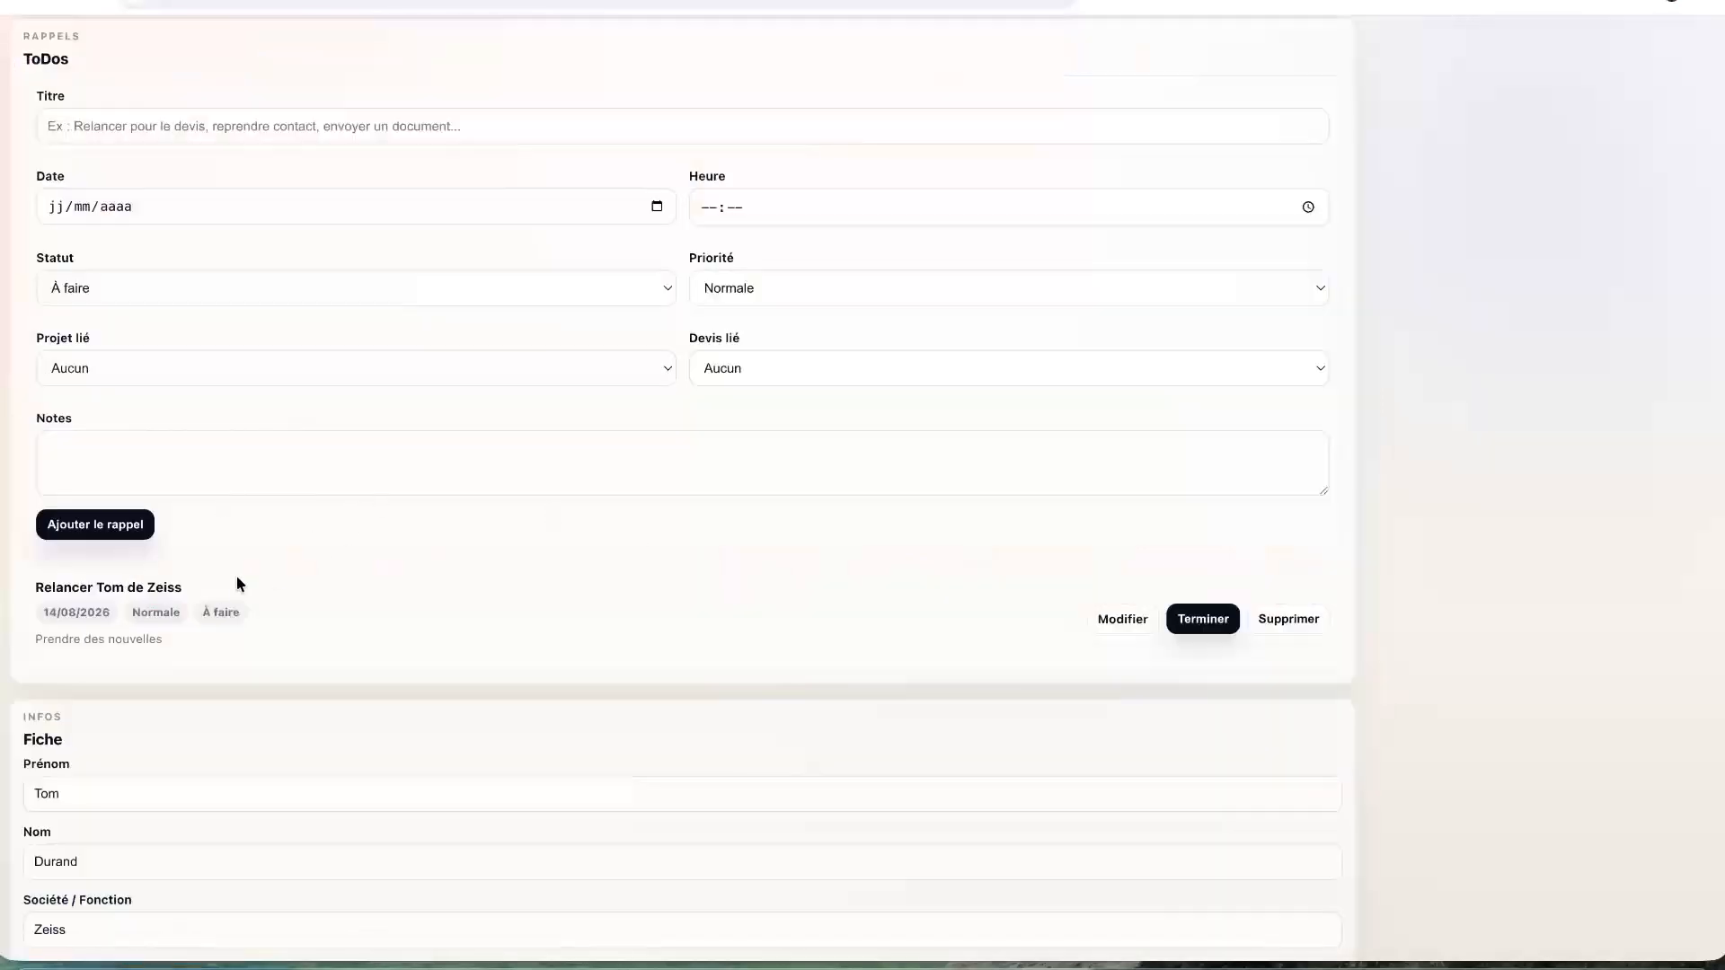
scroll(327, 374, up, 6)
scroll(327, 374, down, 10)
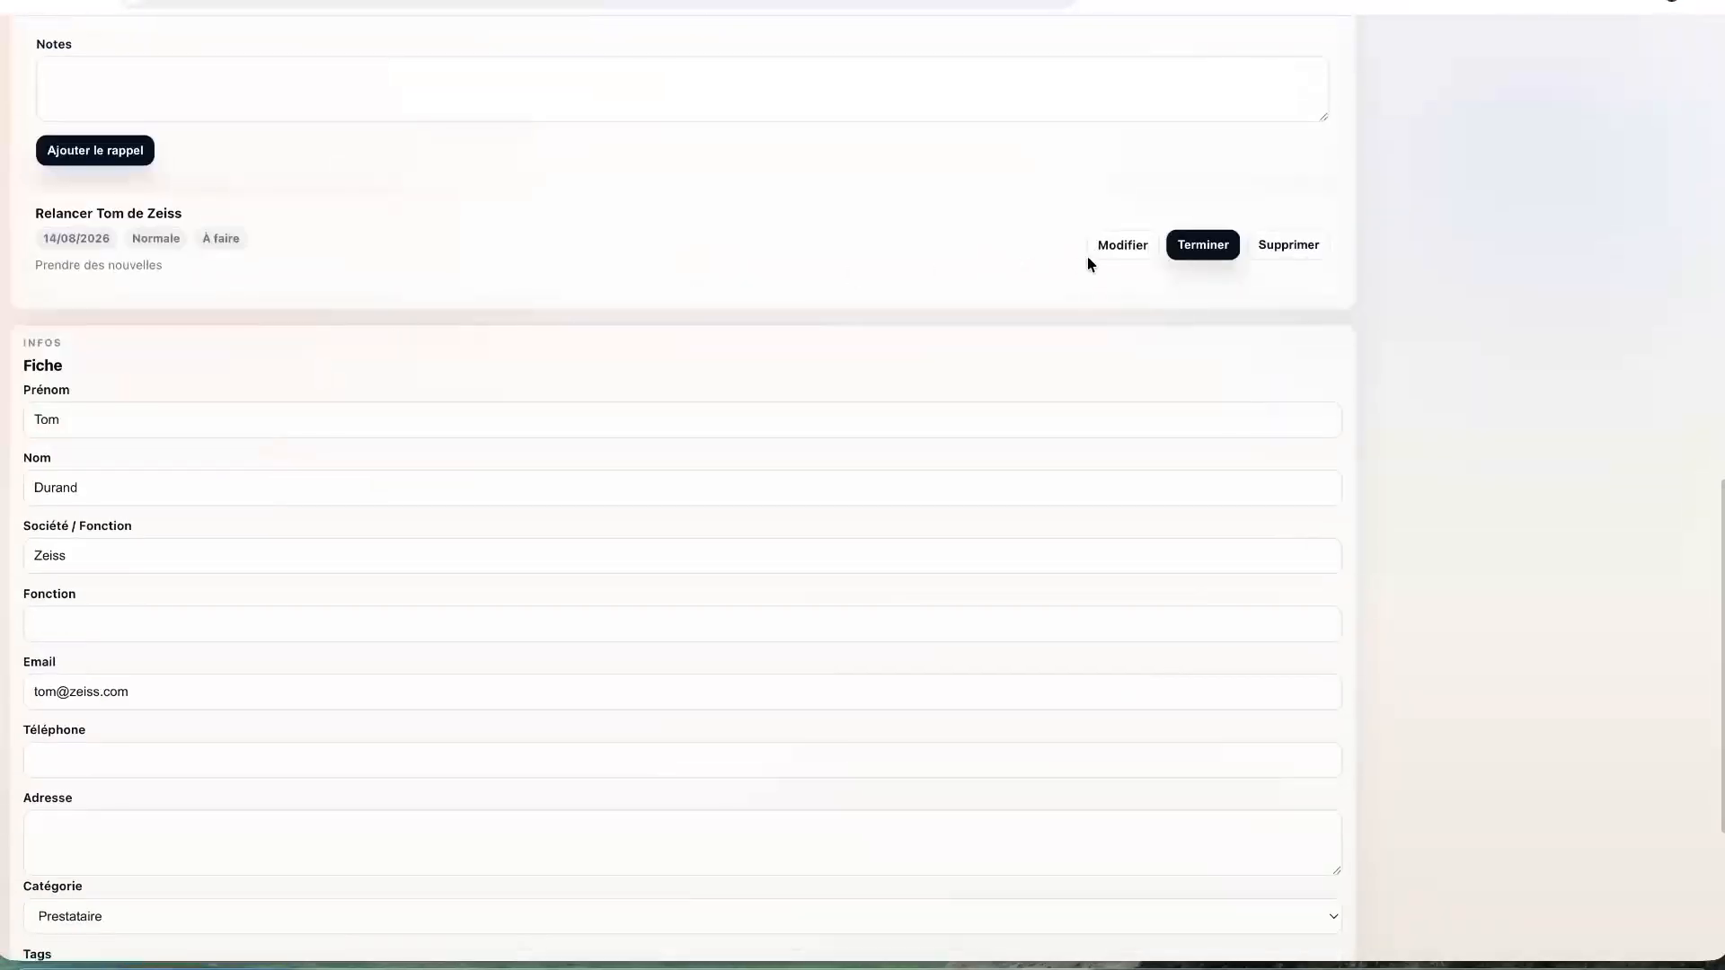
- Reschedule the Zeiss follow-up reminder to 1 May 2026 and save the change
click(1111, 244)
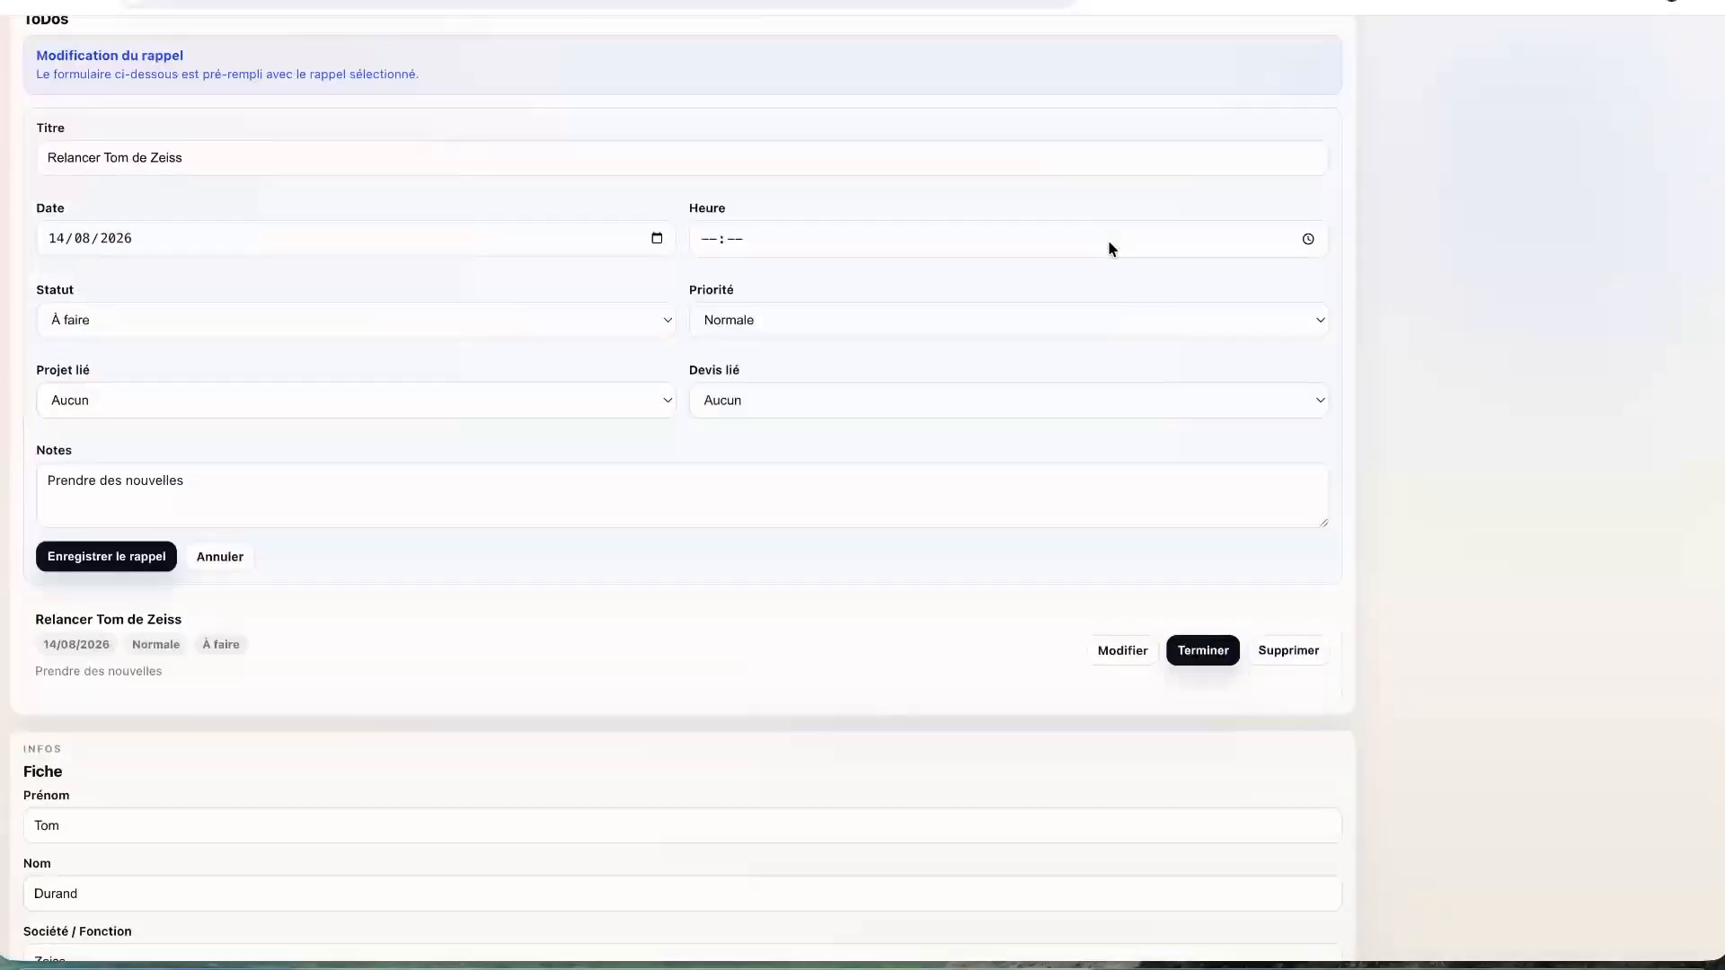
click(618, 237)
click(657, 238)
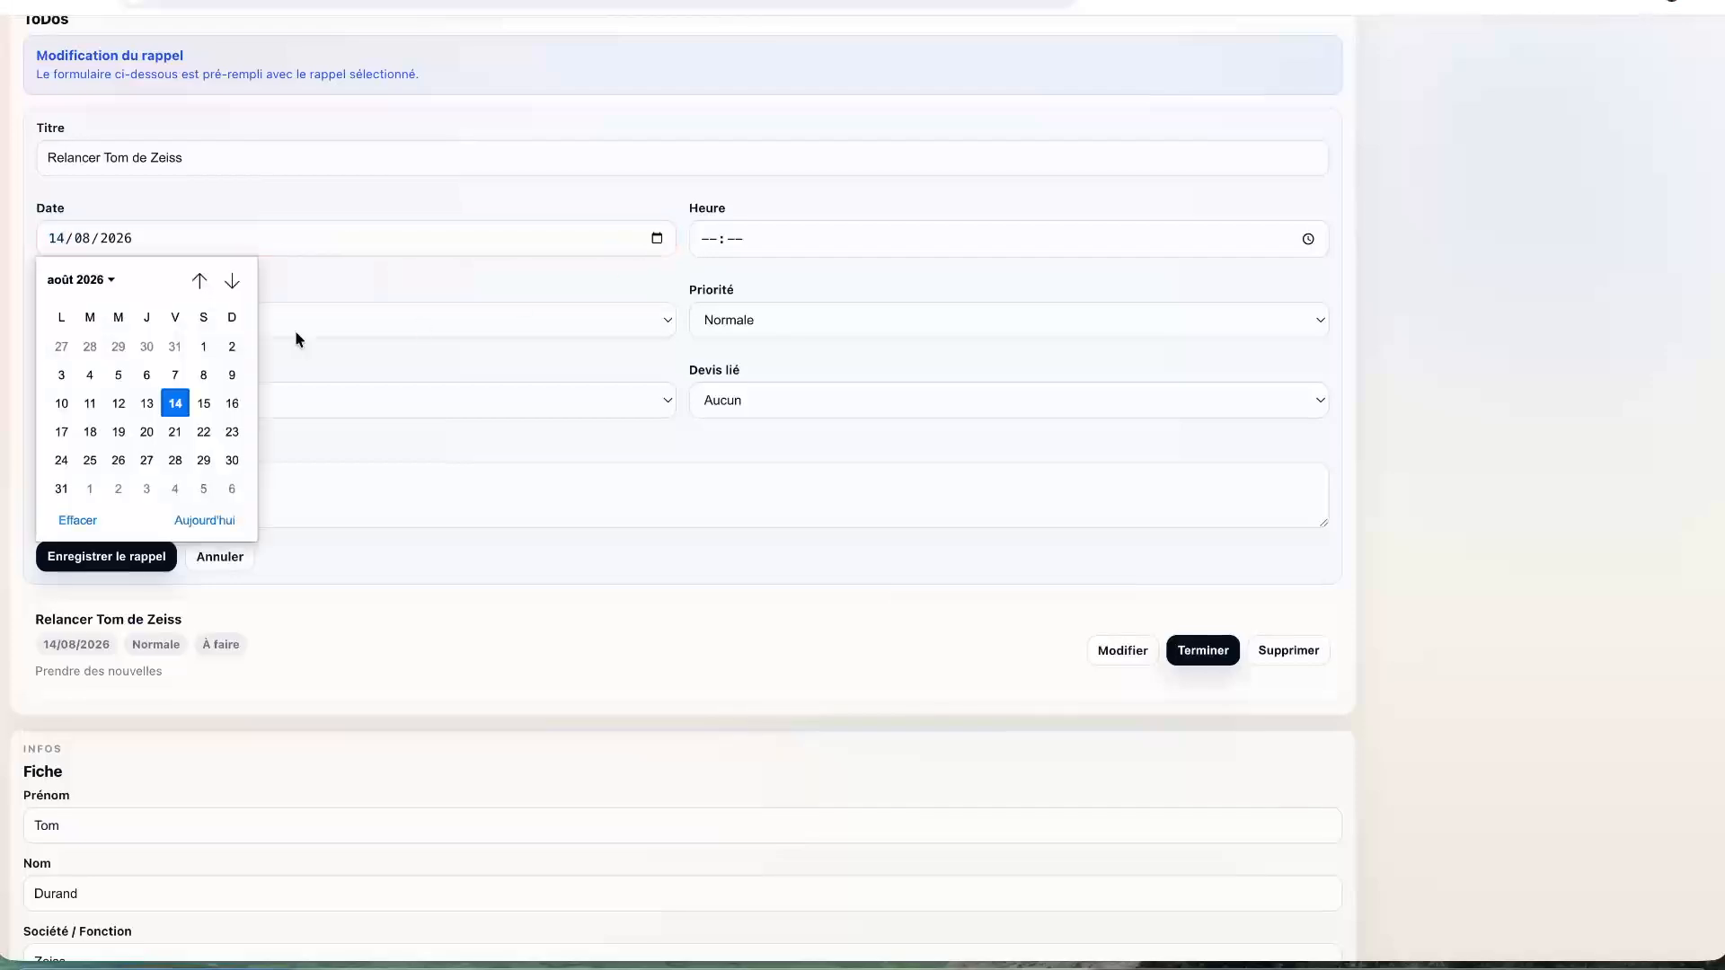
scroll(173, 341, up, 3)
click(200, 281)
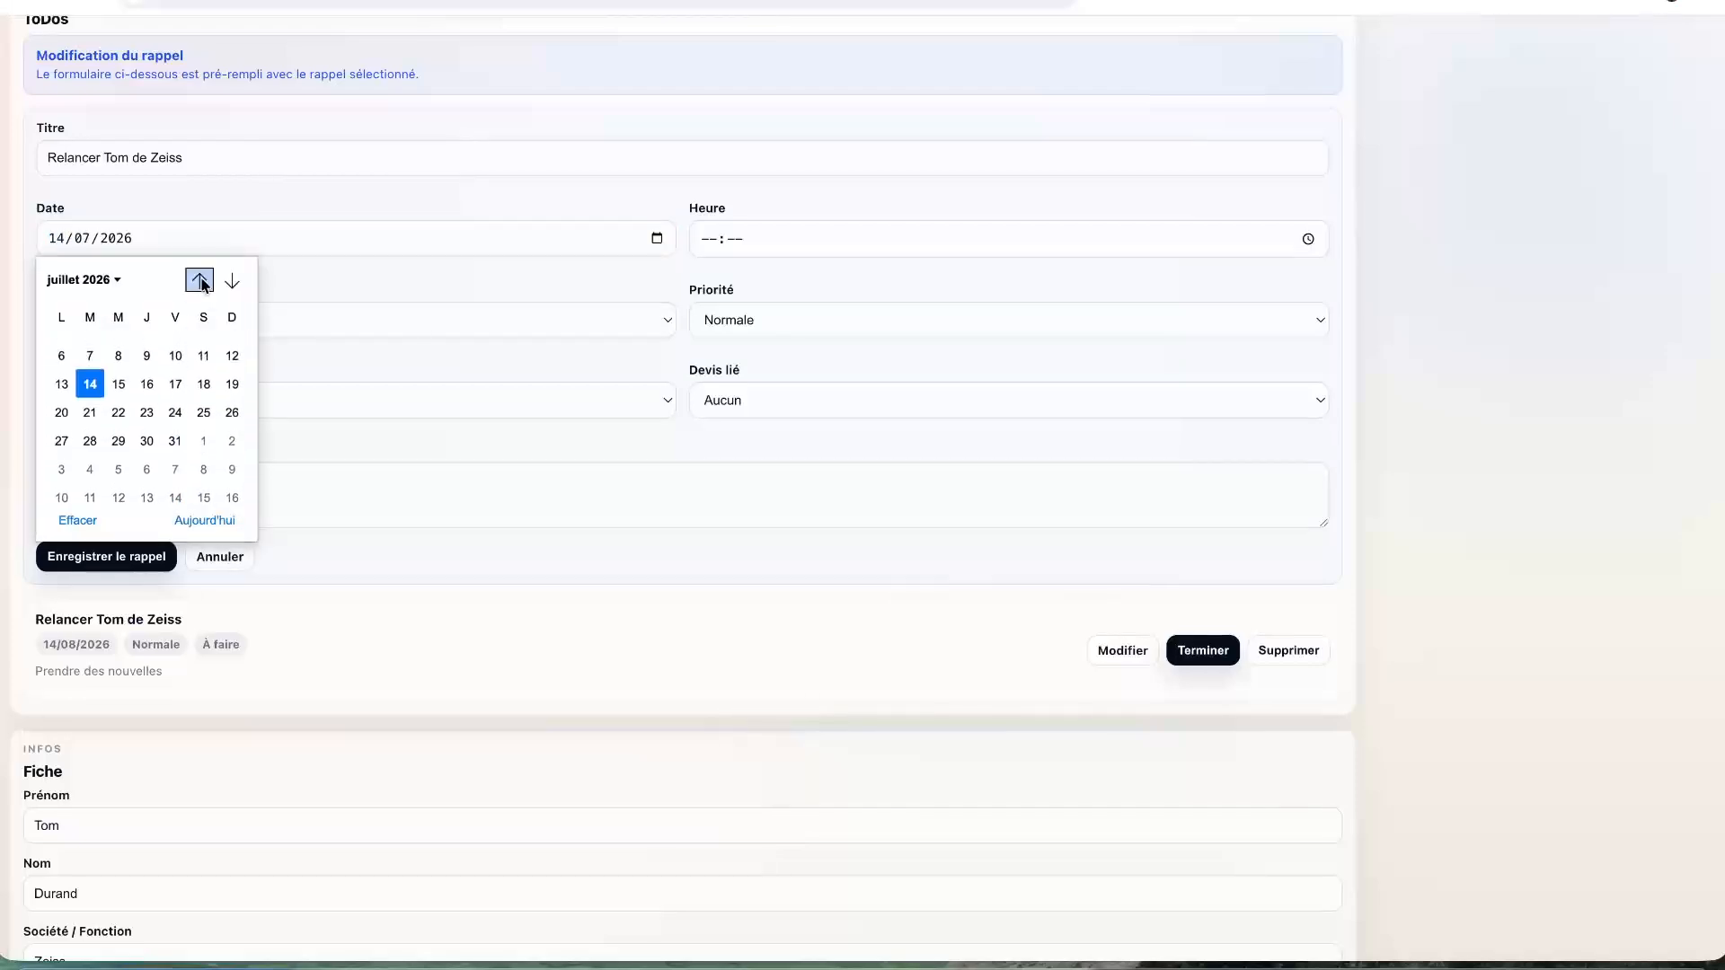
click(200, 281)
click(199, 280)
click(198, 281)
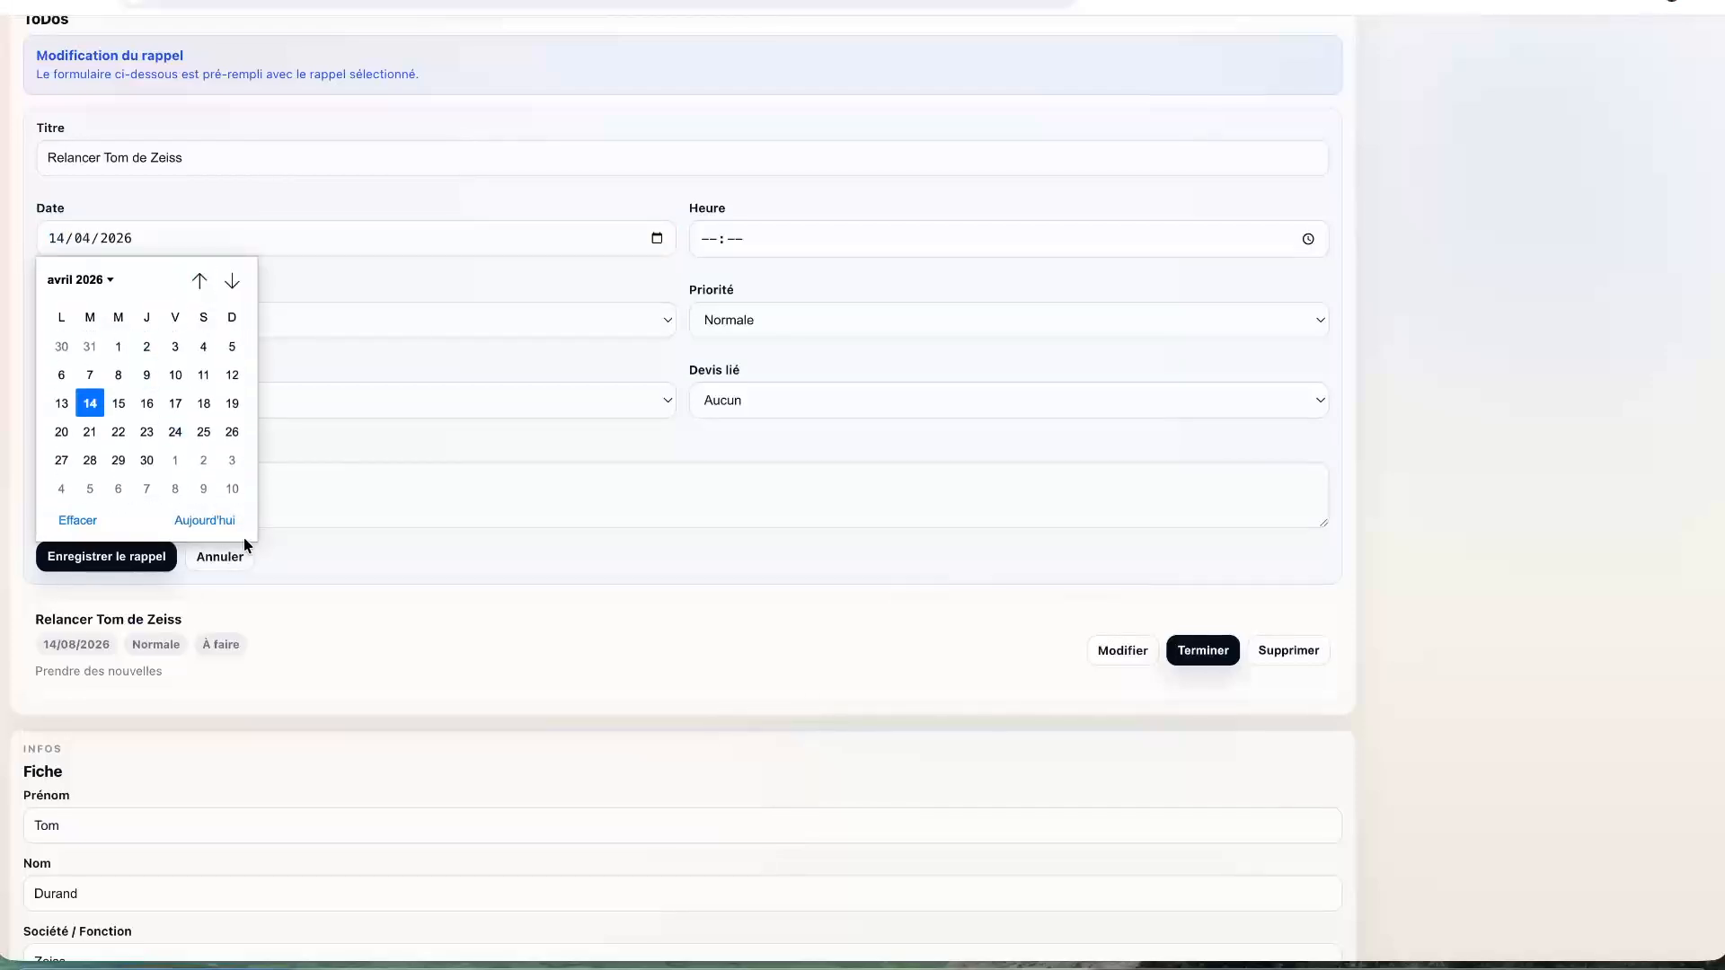
click(204, 521)
click(657, 238)
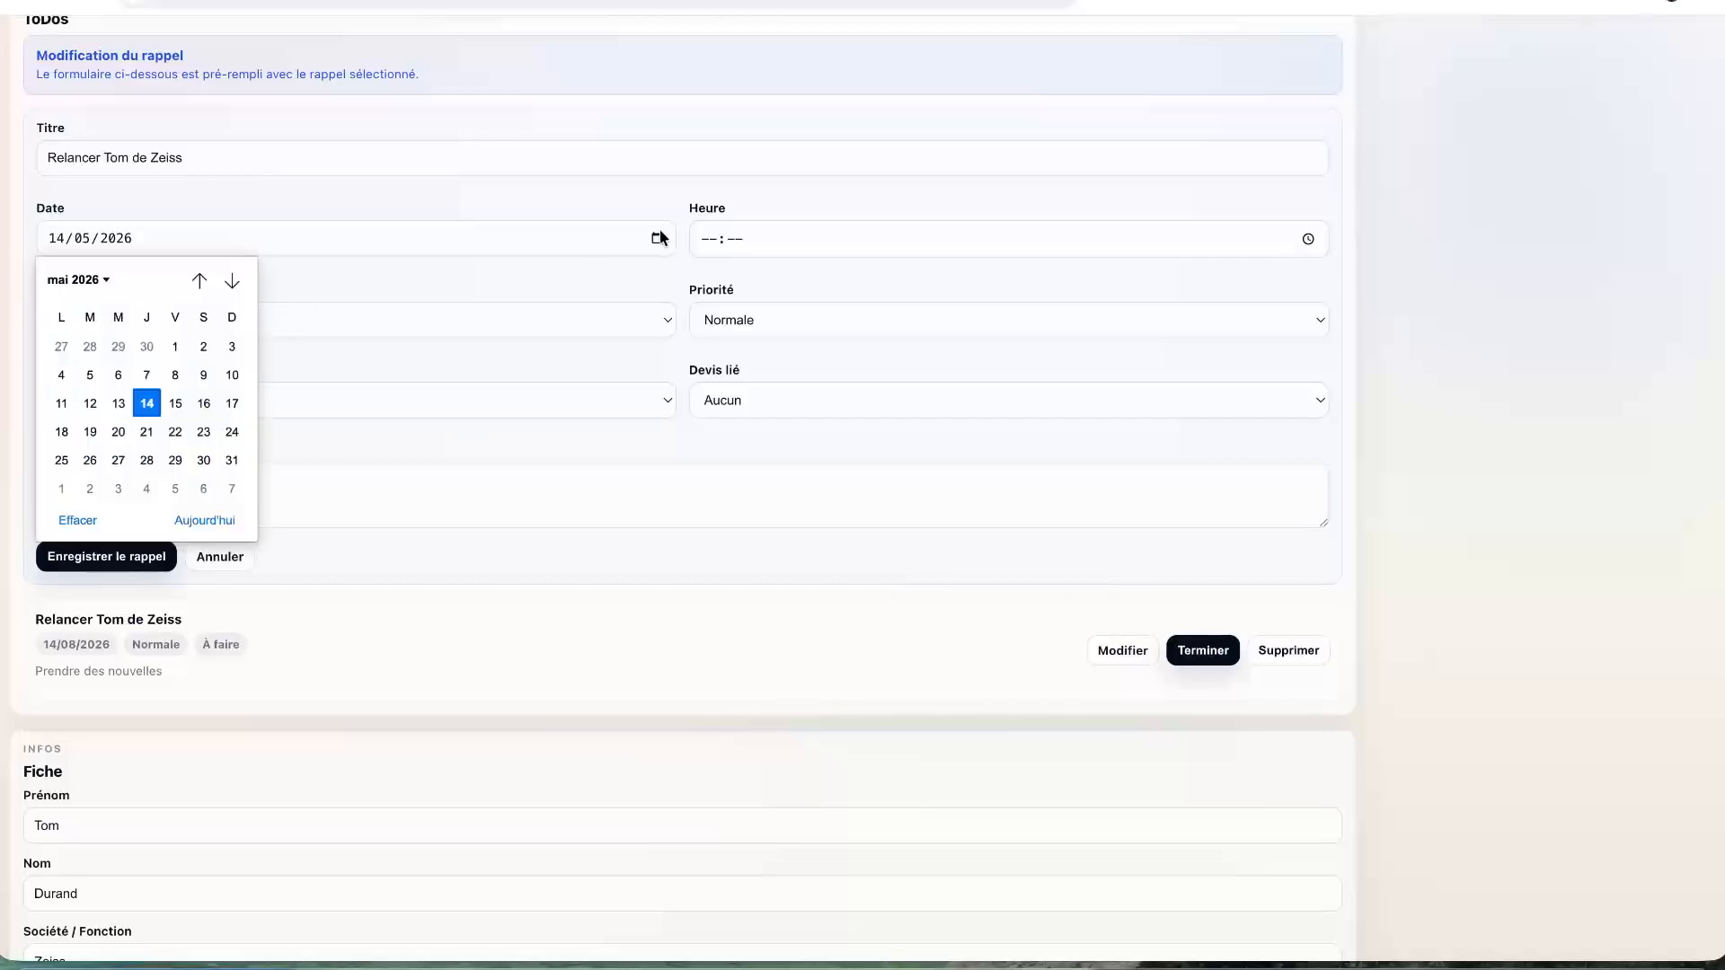
click(169, 347)
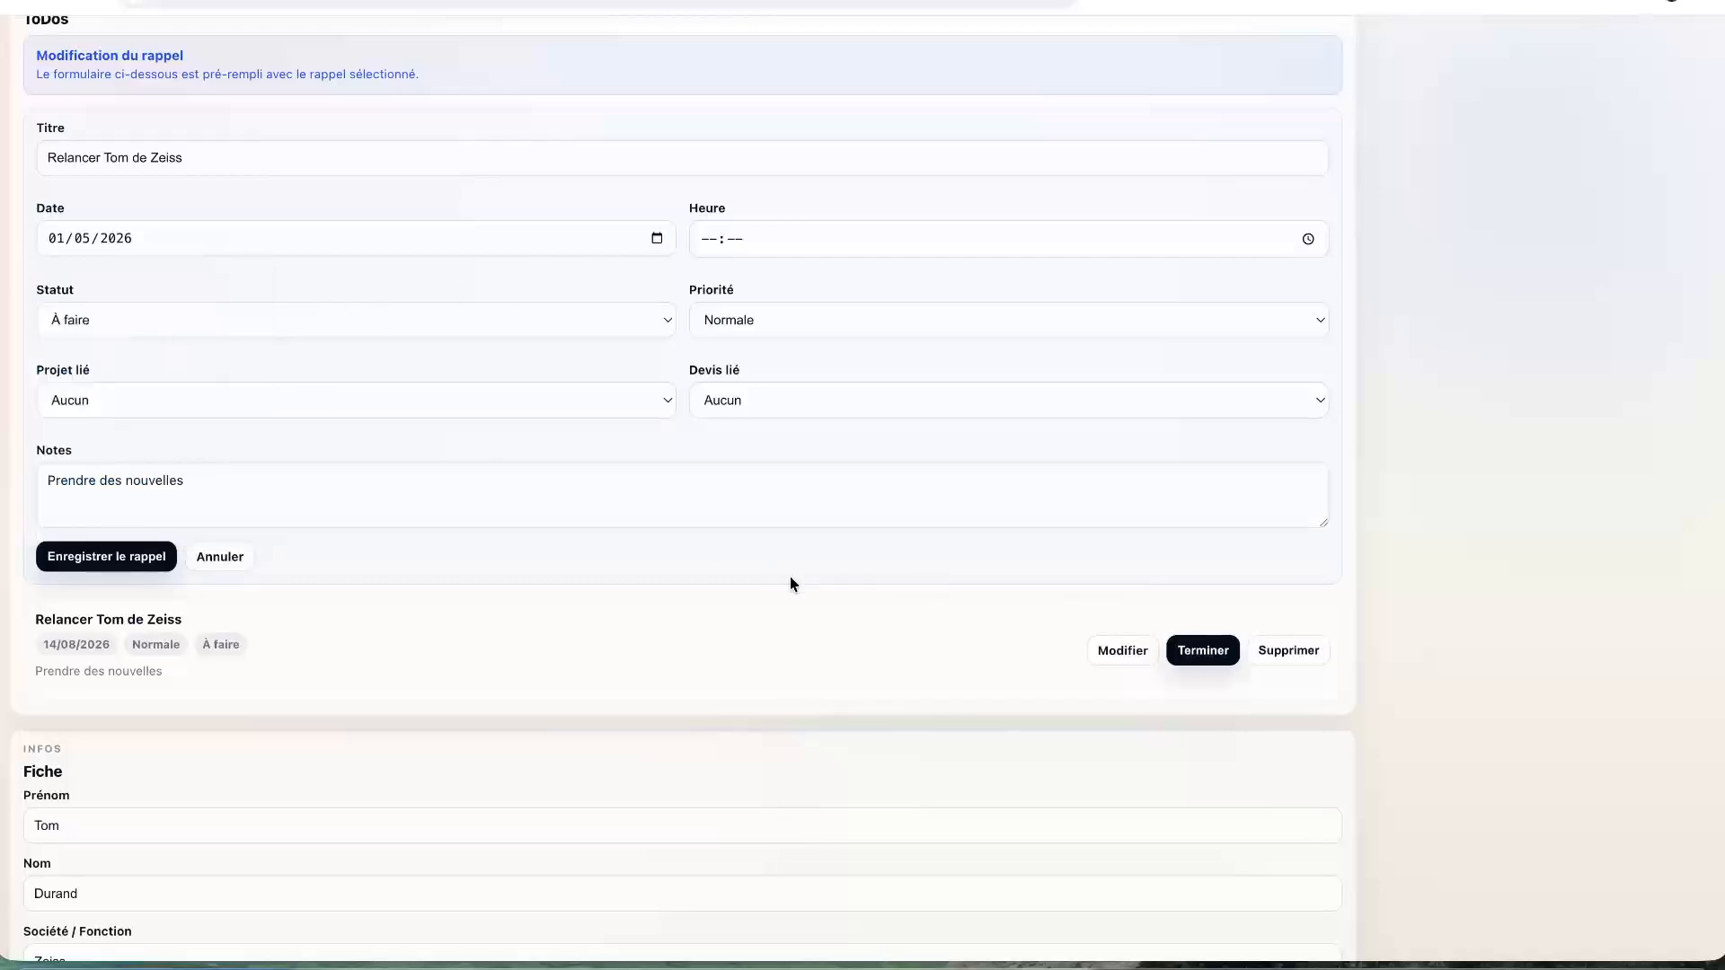
click(111, 557)
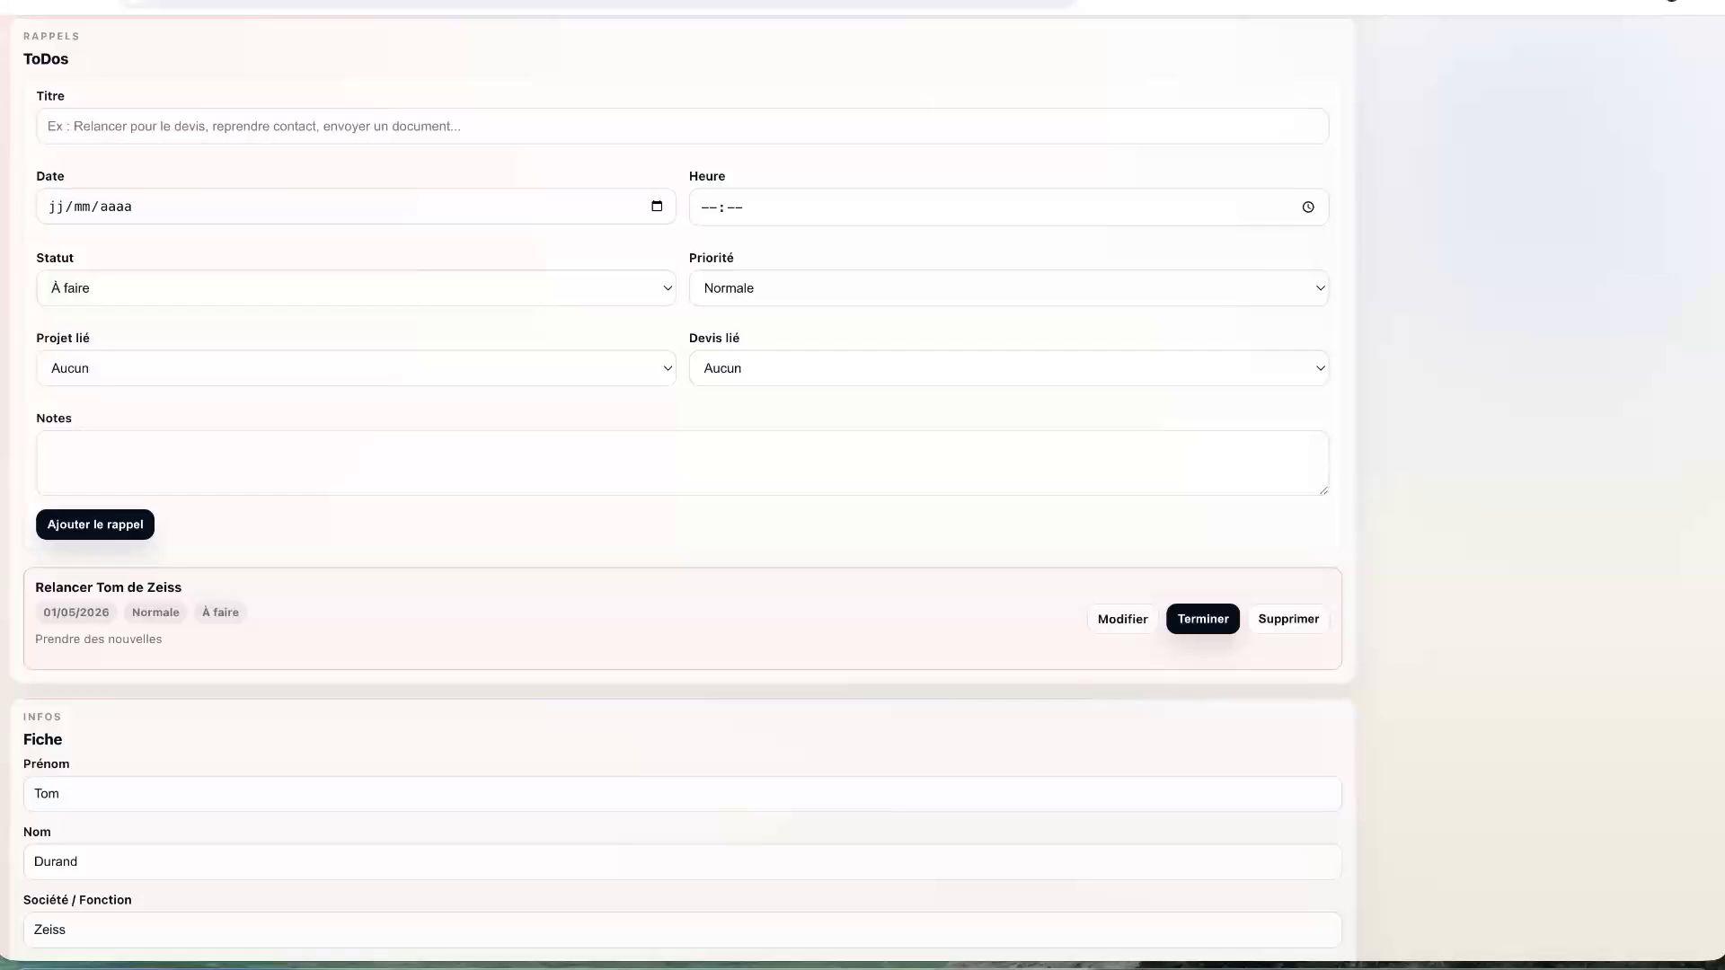
scroll(894, 188, up, 10)
- Return to the studio dashboard and open the Carnet Pro contacts module
click(1560, 66)
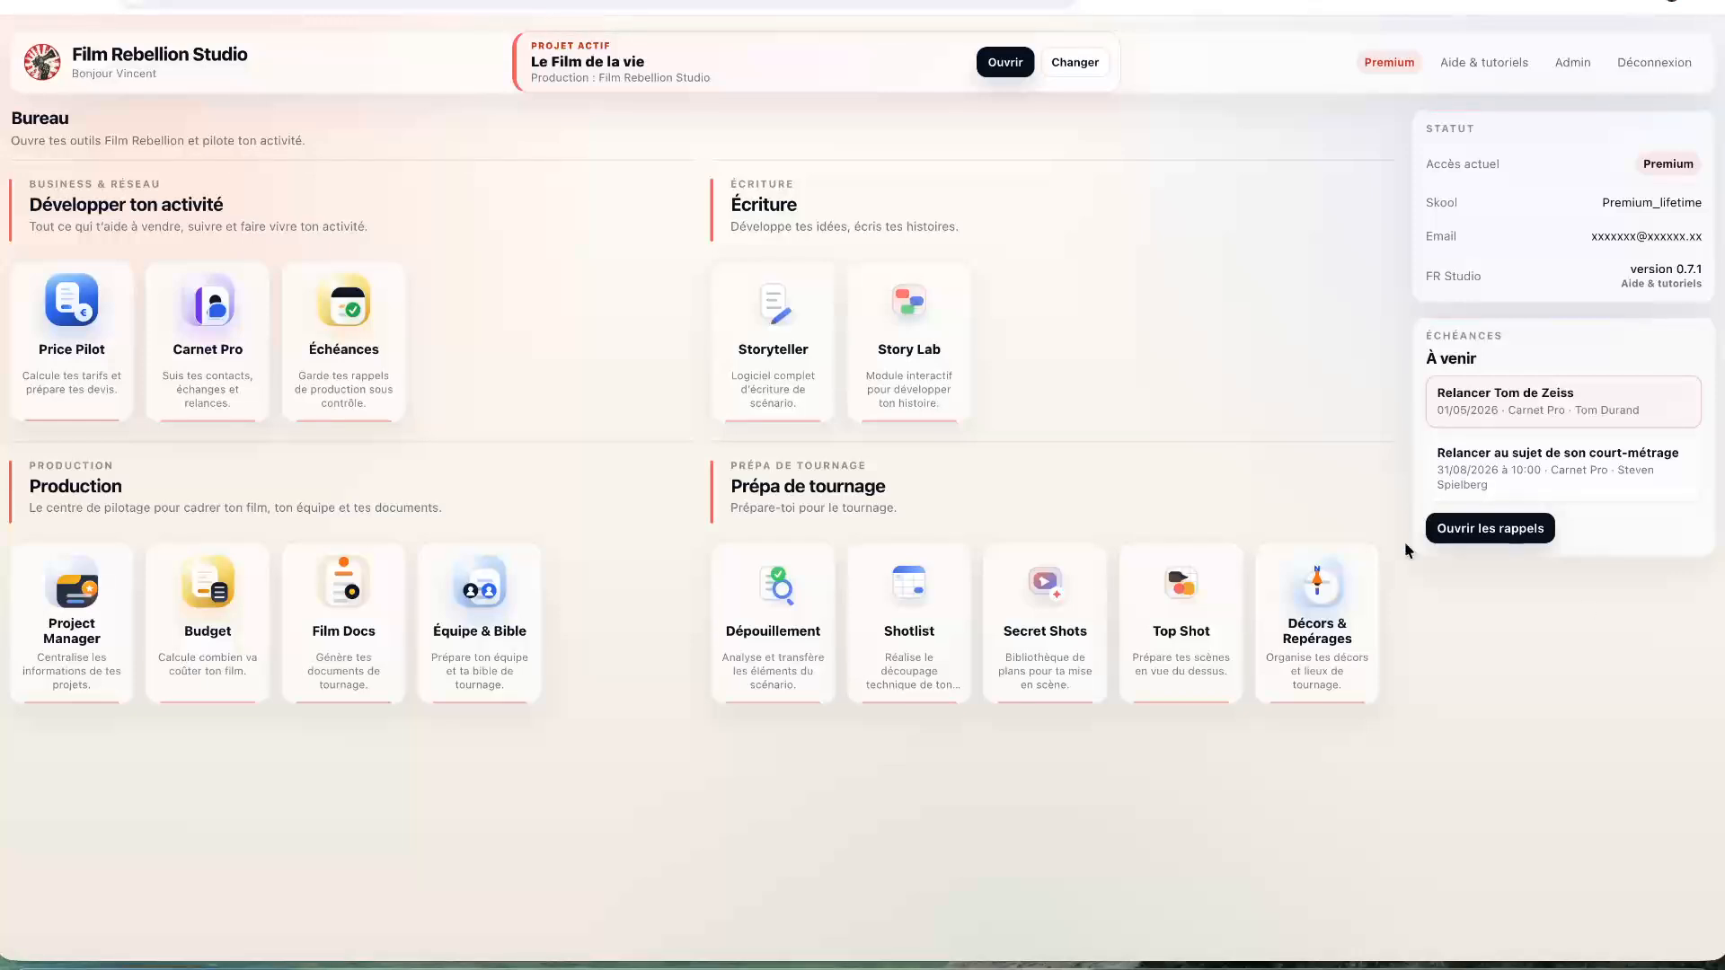
click(239, 374)
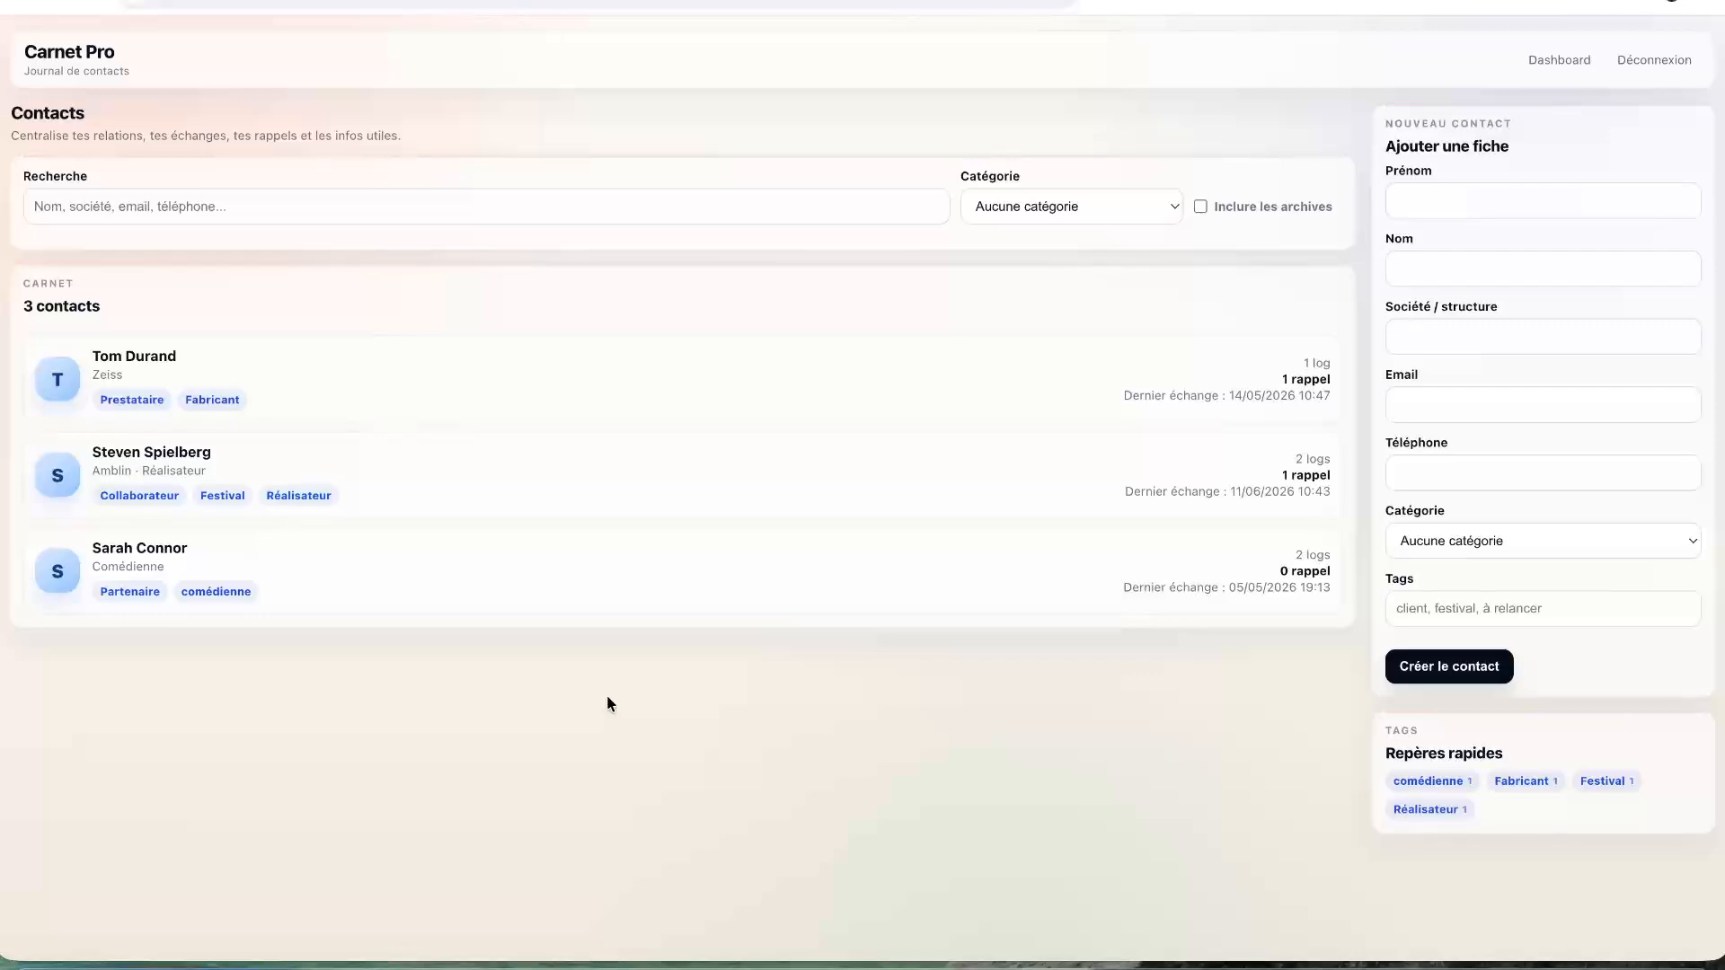
- Filter contacts by Collaborateur, then Partenaire, then reset to list all 3 contacts
click(1028, 221)
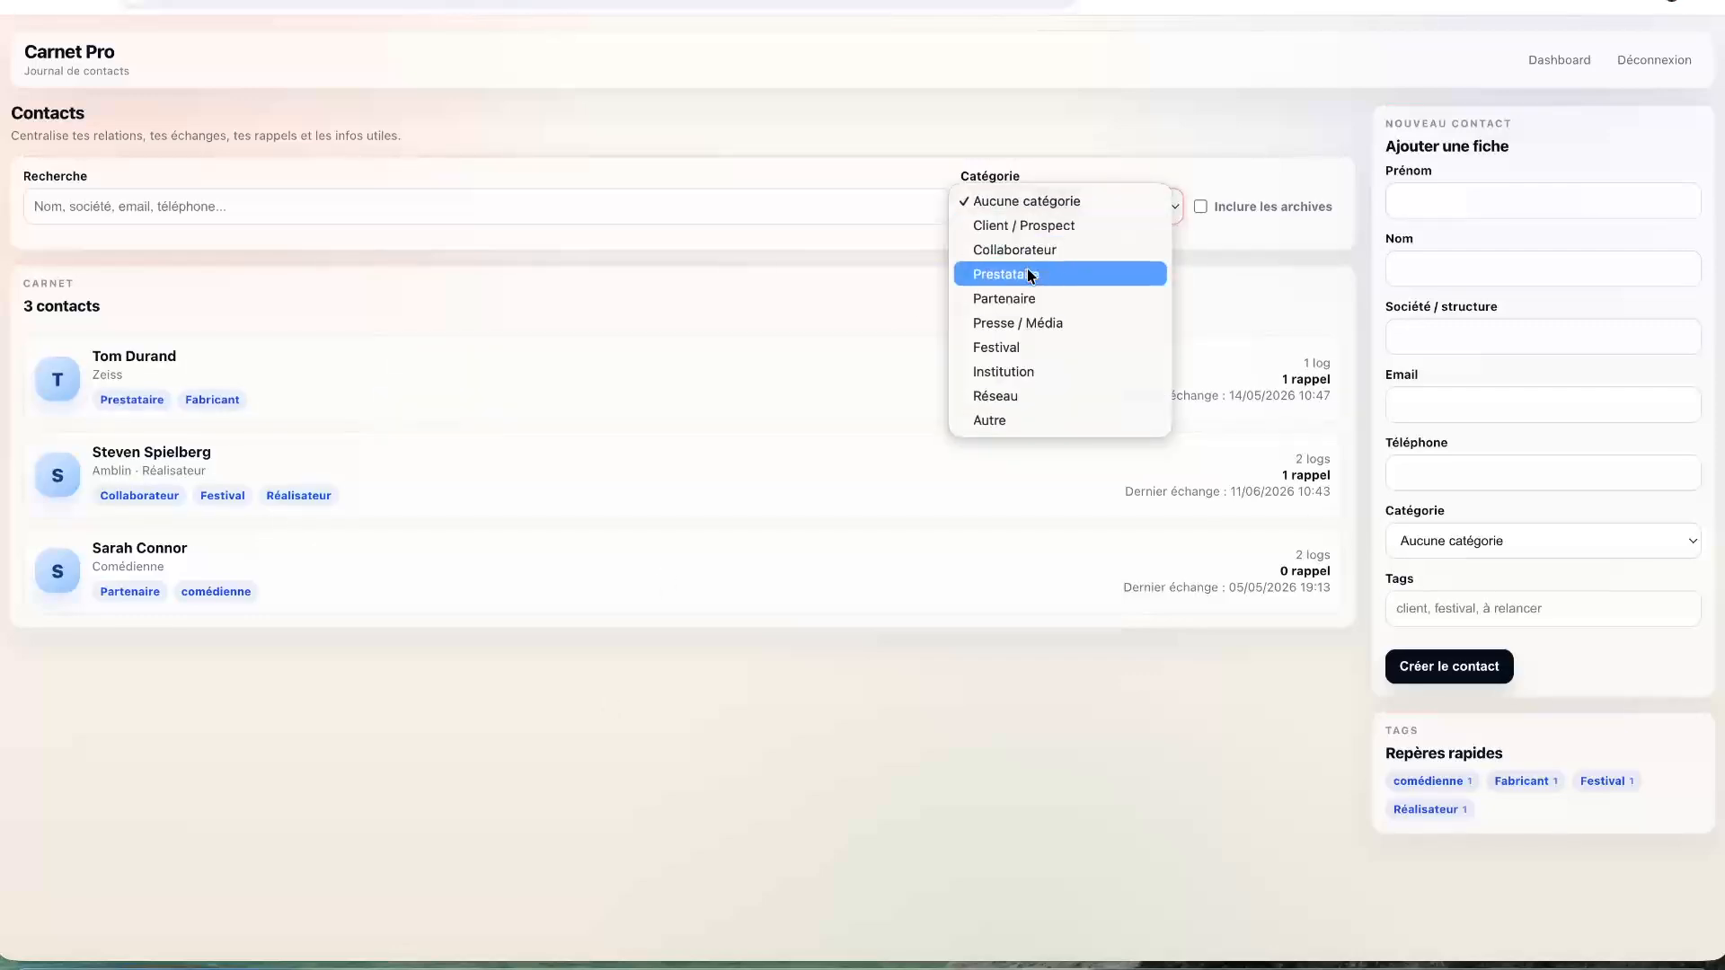
click(1027, 251)
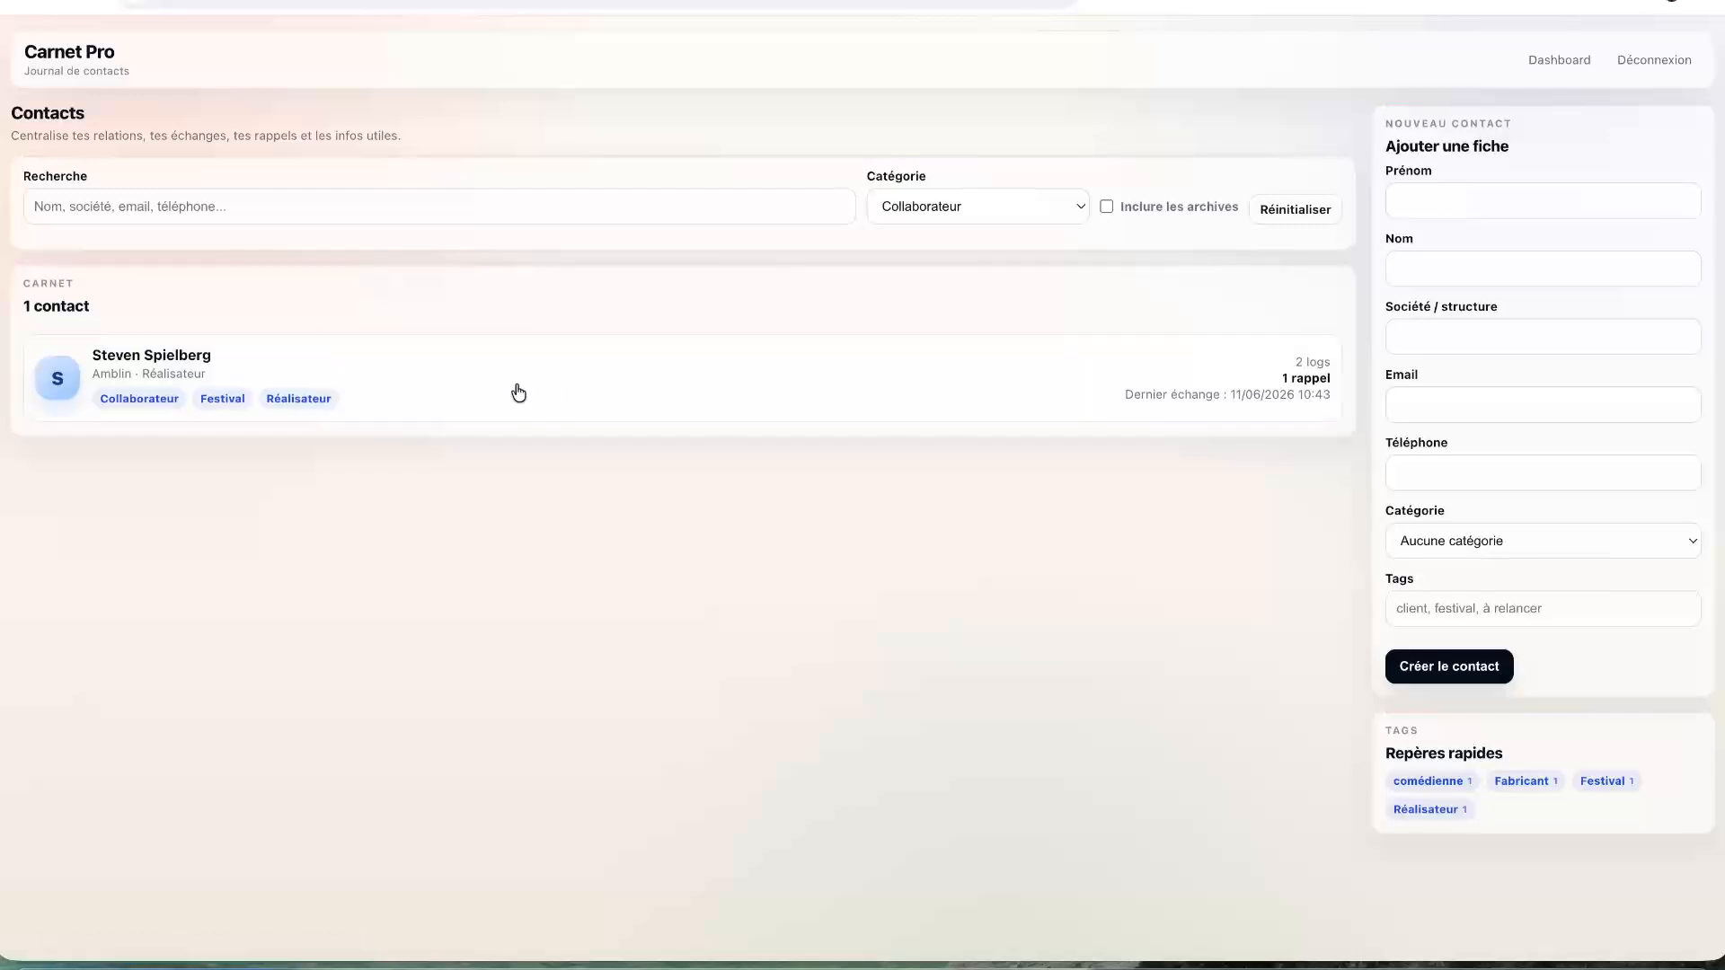
click(1024, 208)
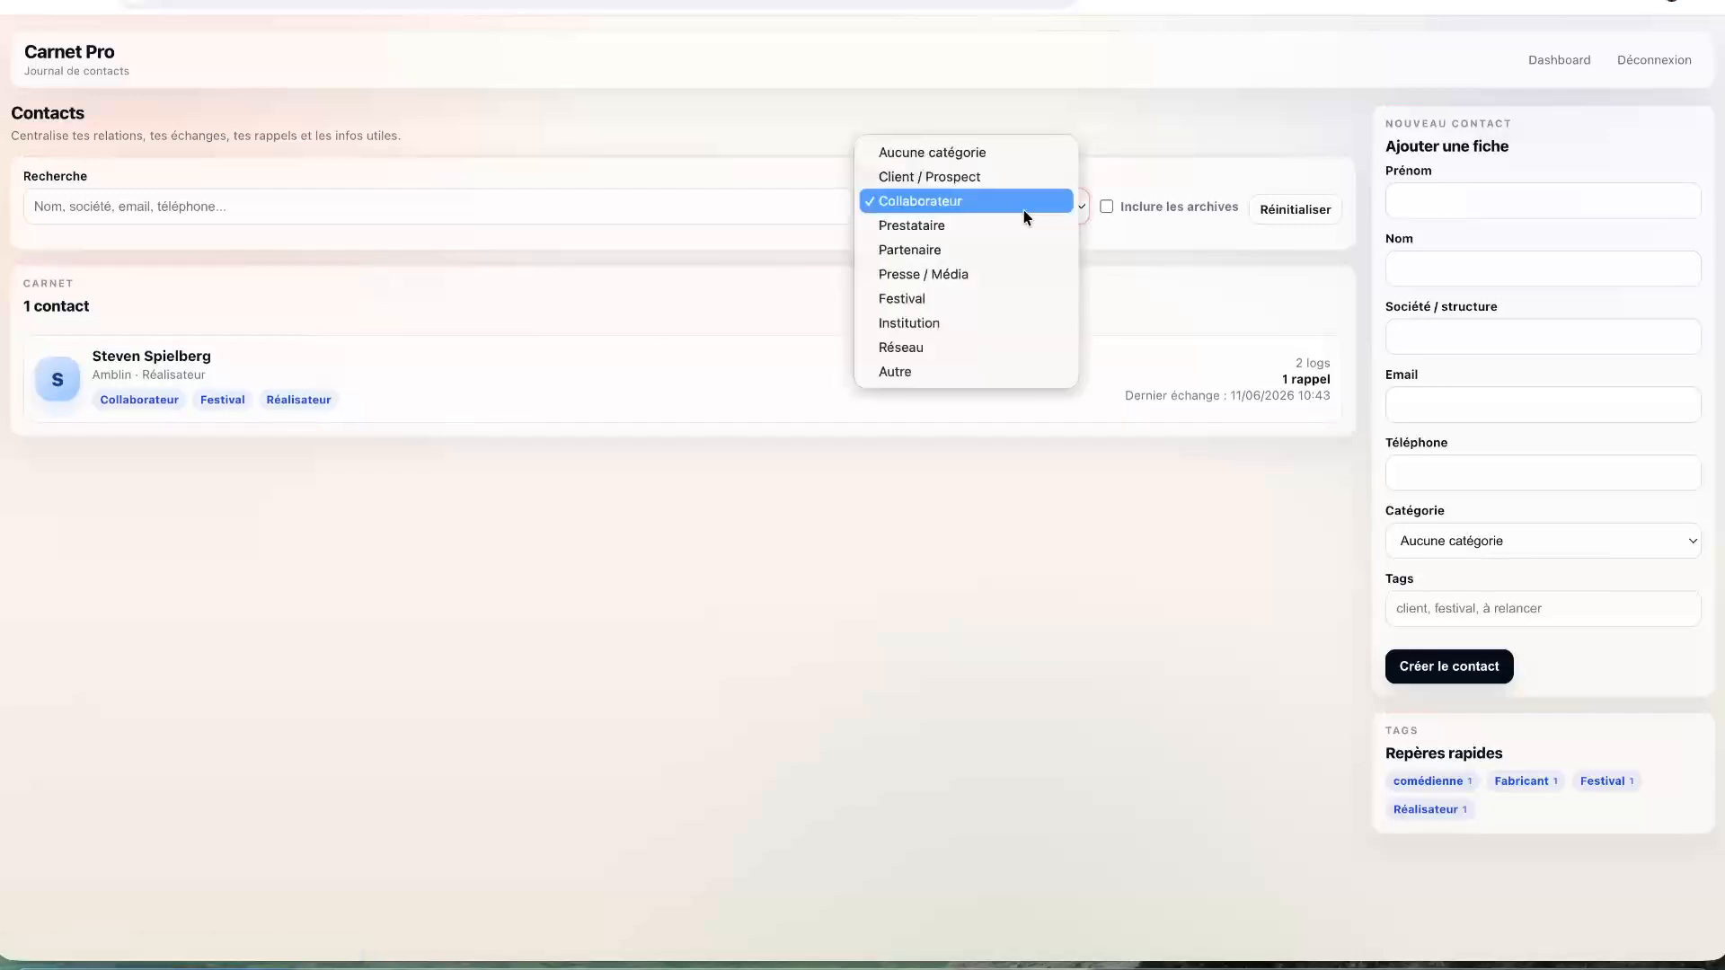
click(965, 249)
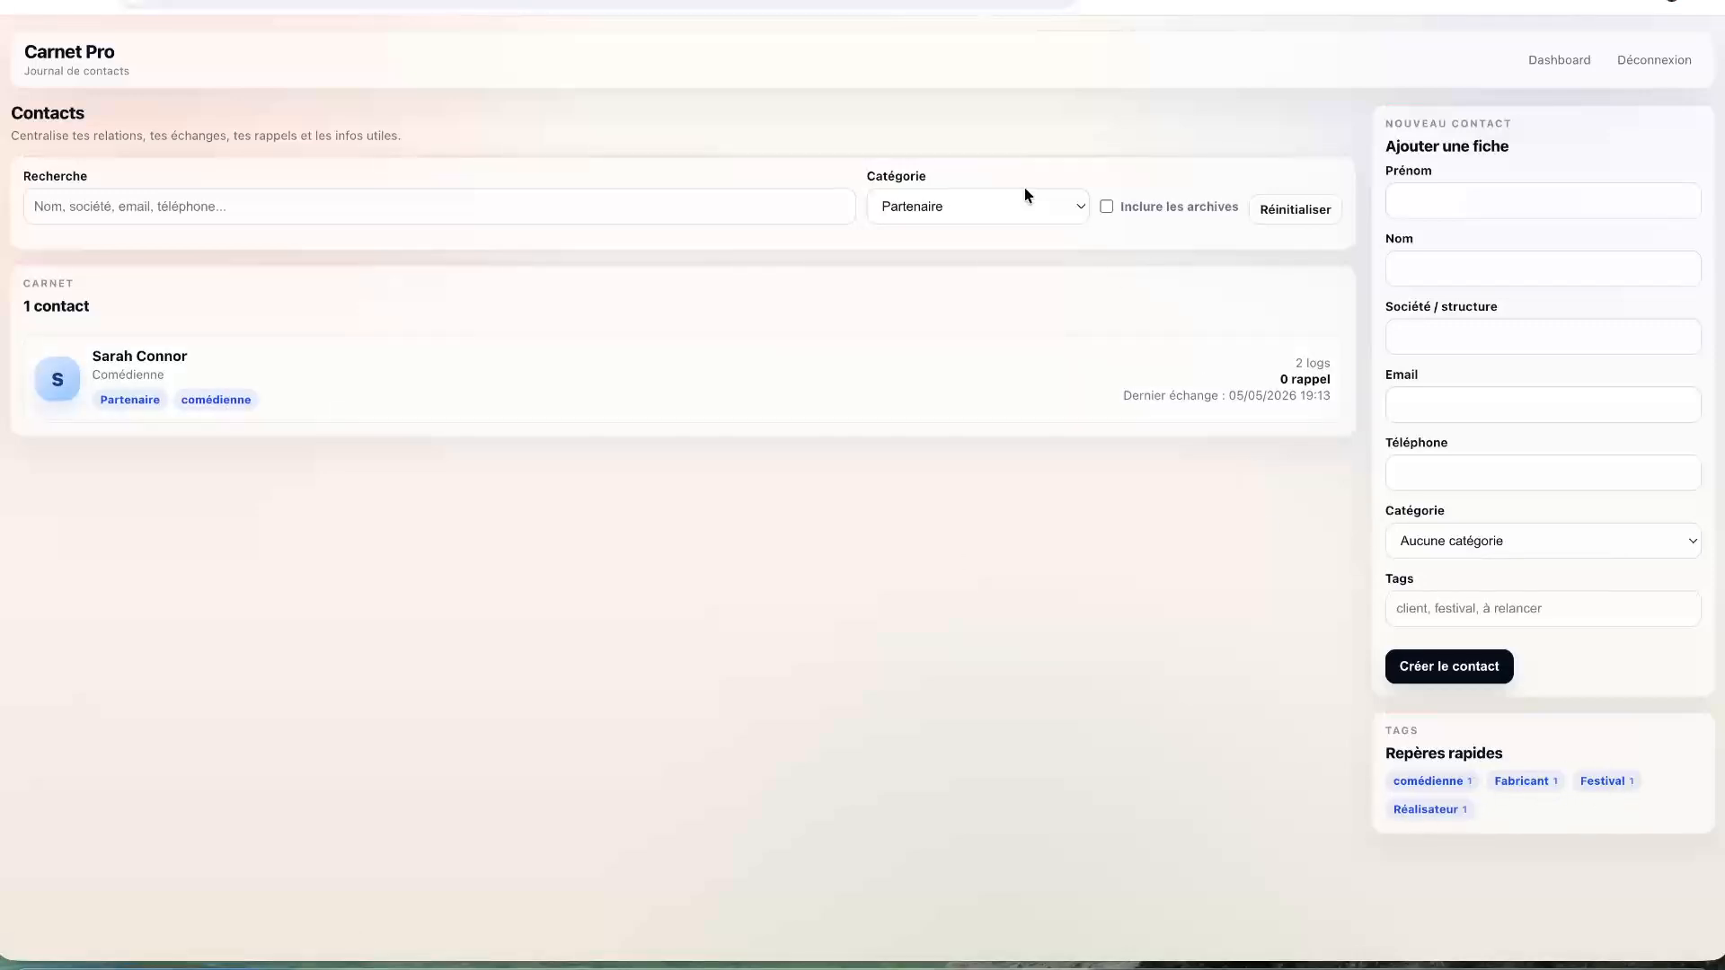
click(942, 207)
click(1275, 212)
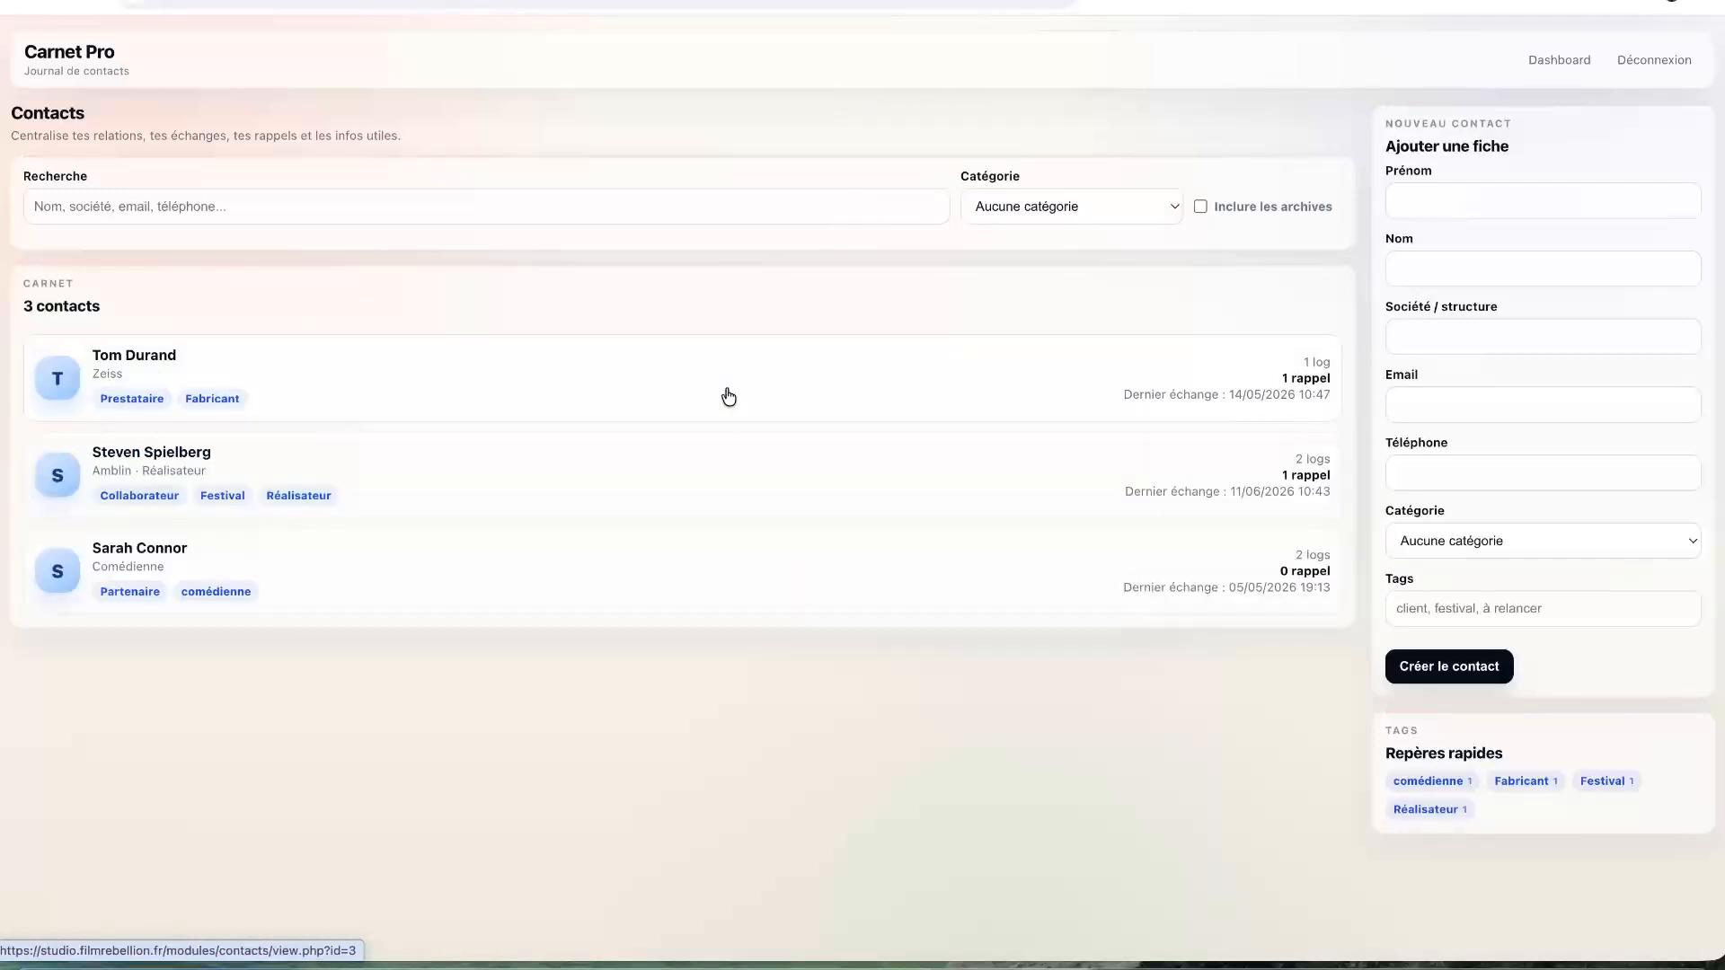
click(530, 571)
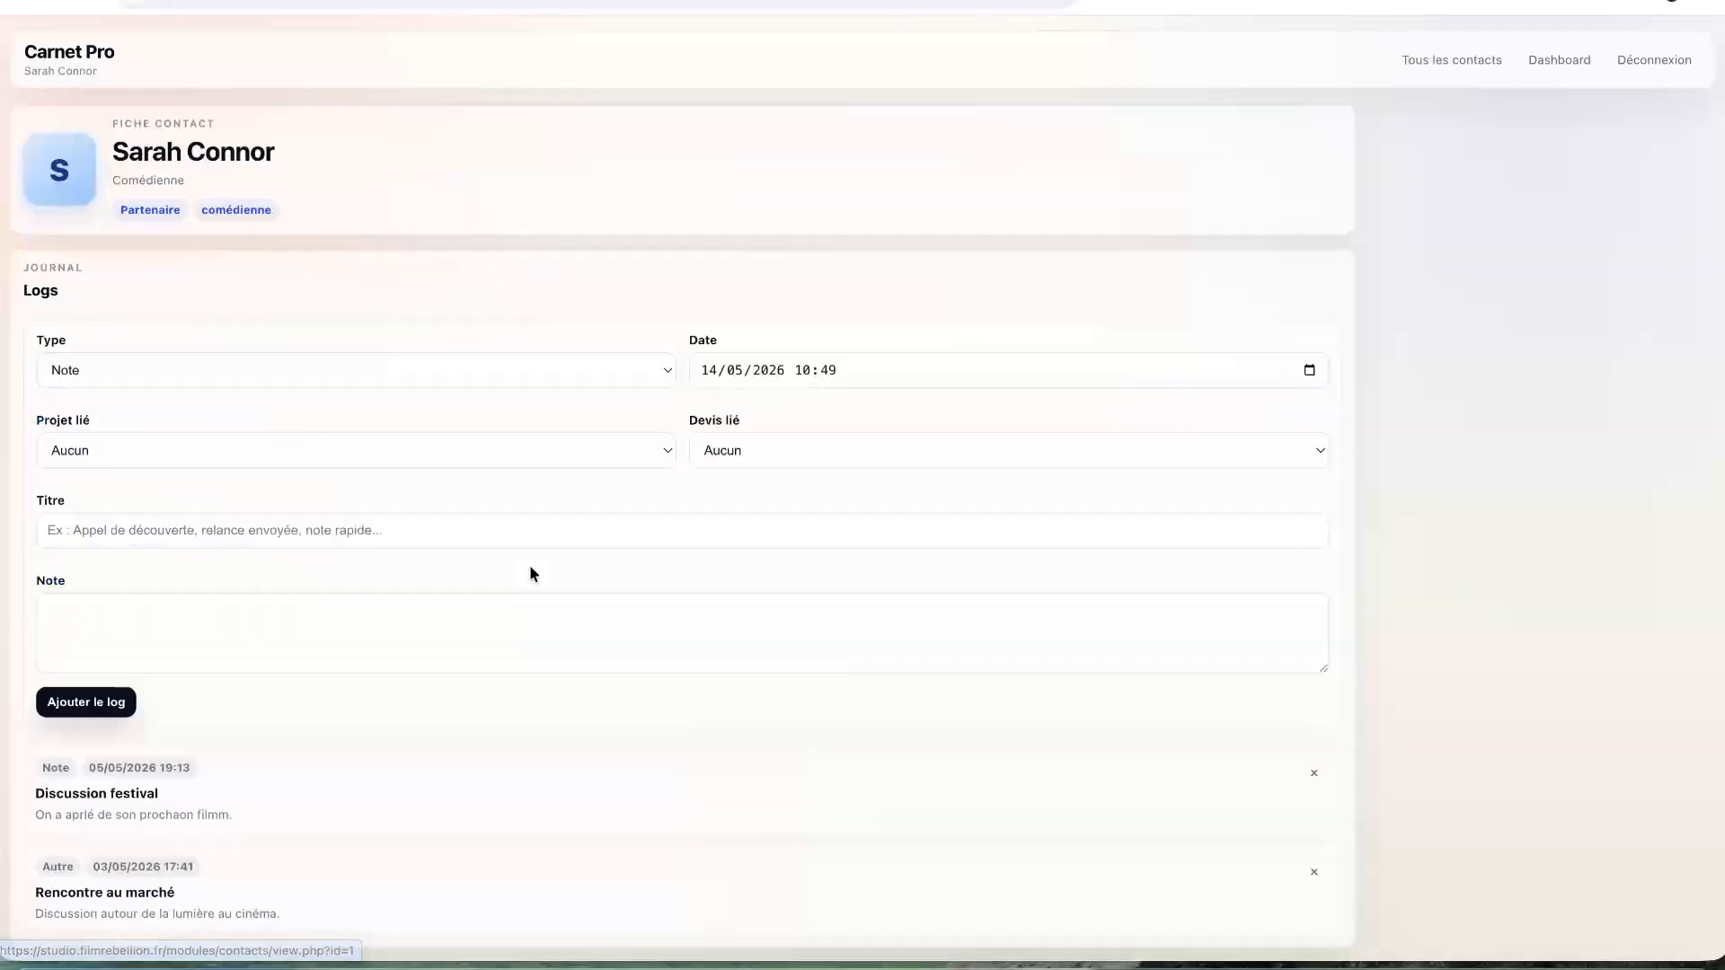
scroll(701, 574, down, 2)
scroll(701, 575, down, 2)
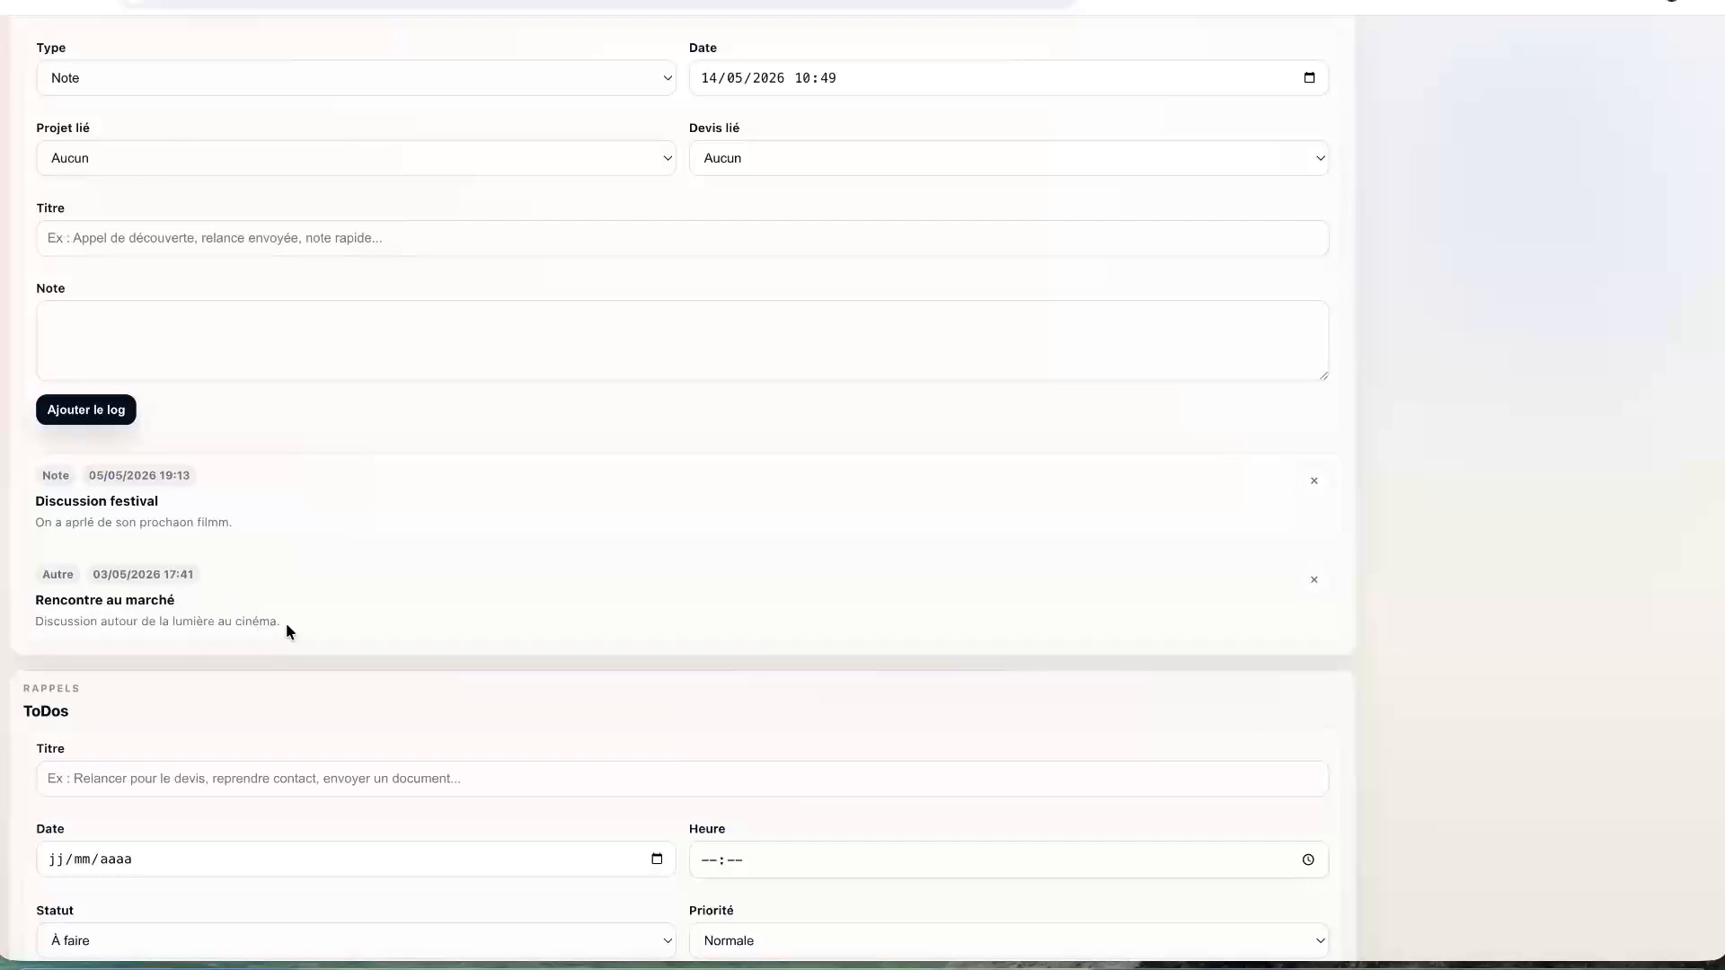
scroll(129, 588, down, 3)
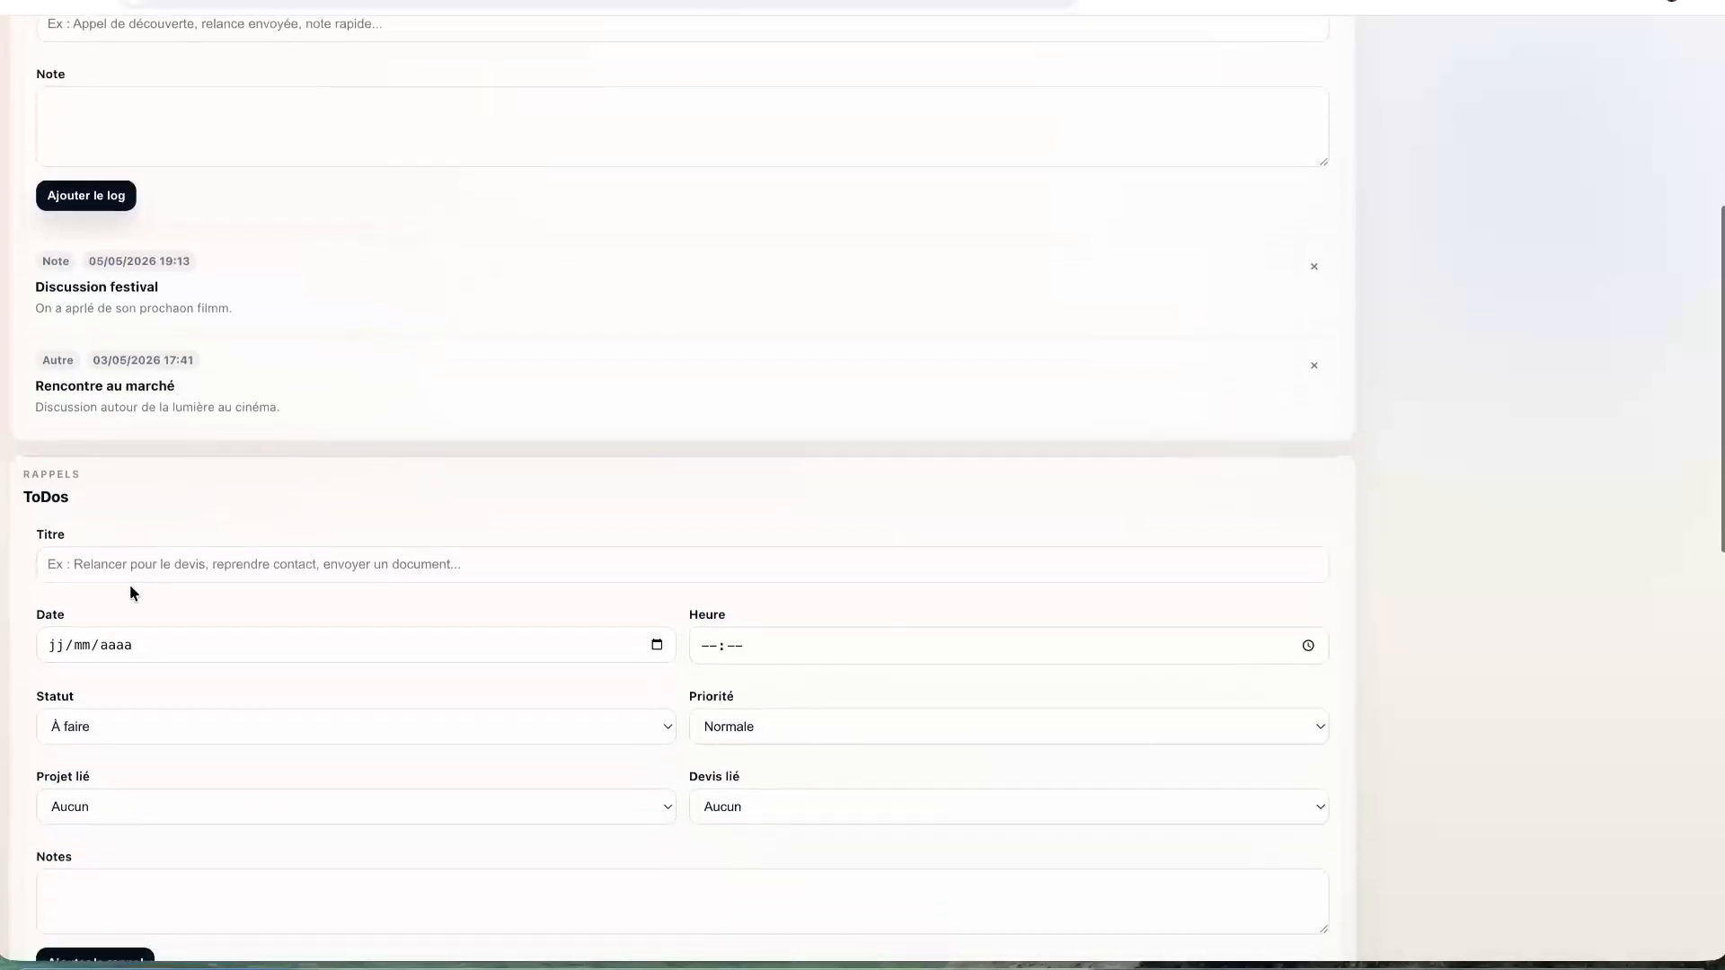
scroll(129, 583, down, 12)
scroll(129, 586, up, 18)
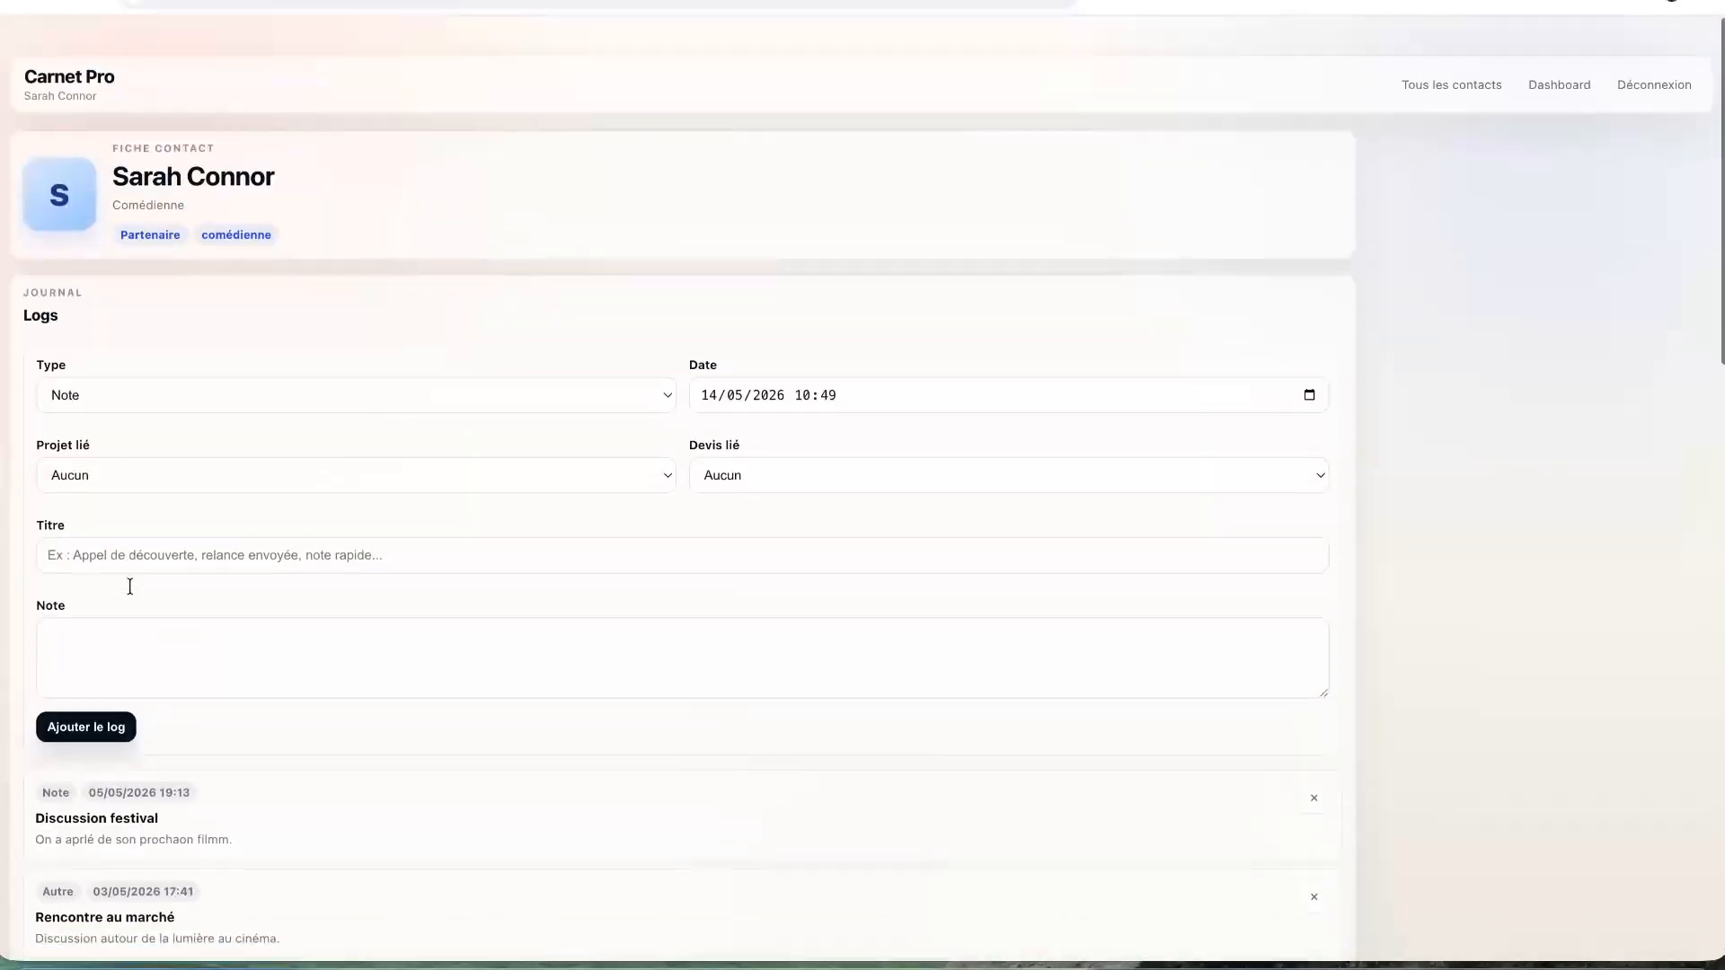
scroll(129, 586, down, 2)
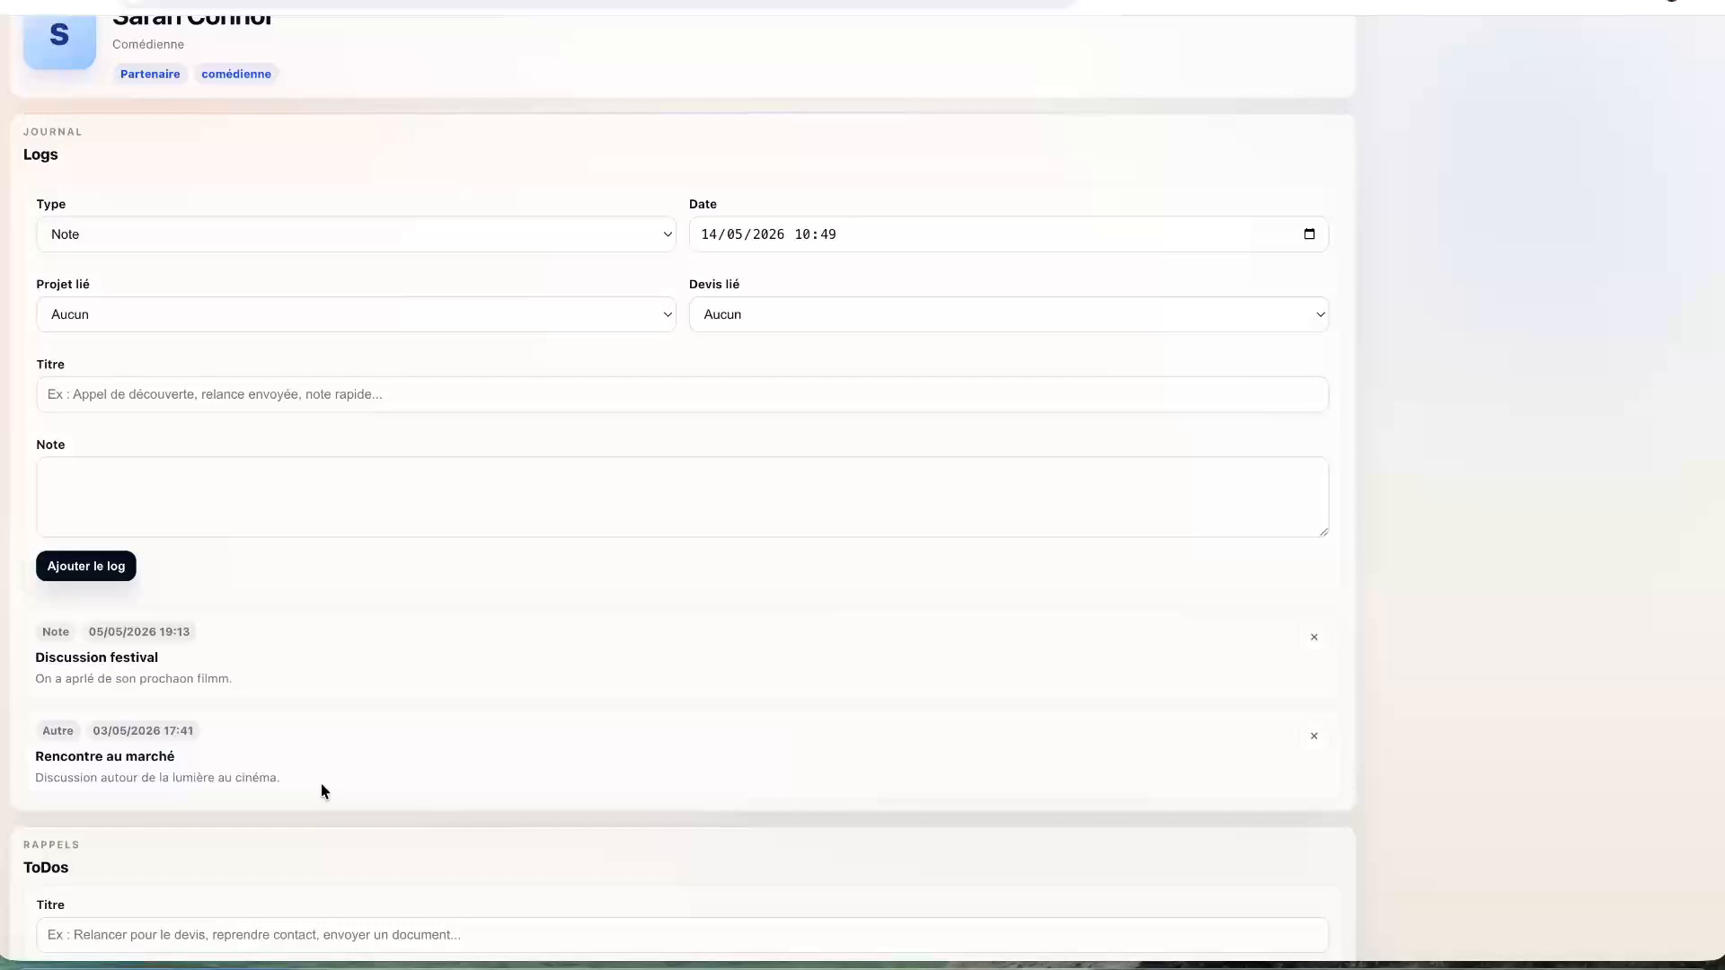
scroll(321, 787, up, 3)
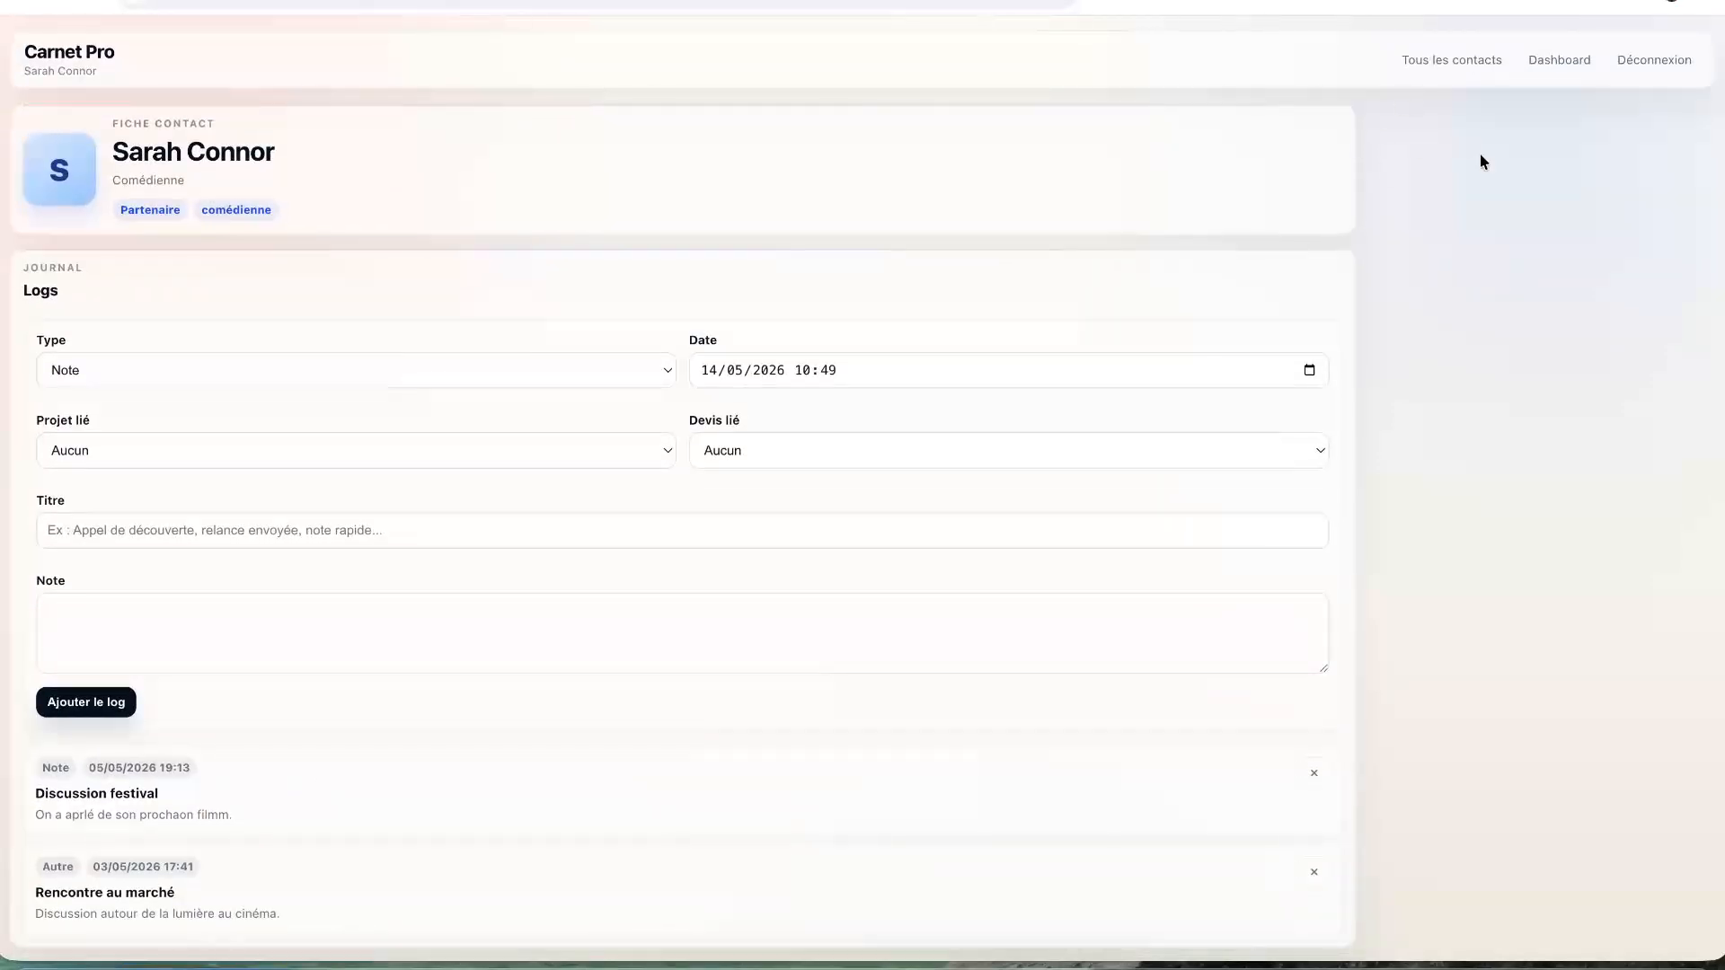
click(1541, 63)
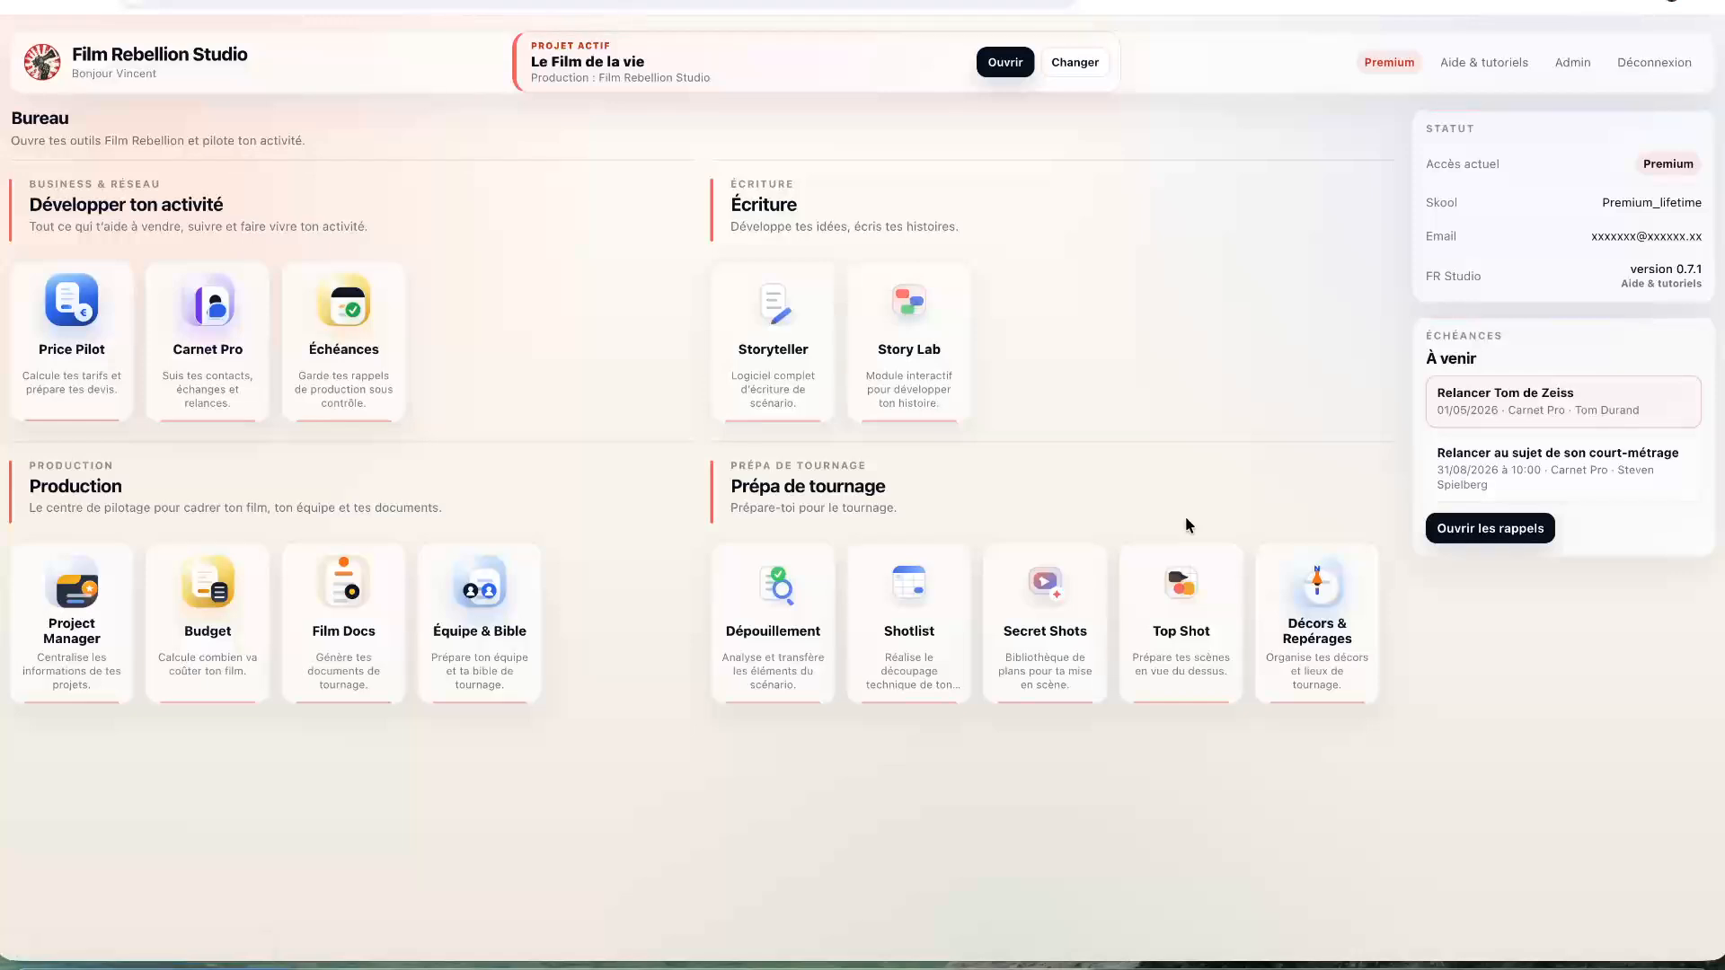